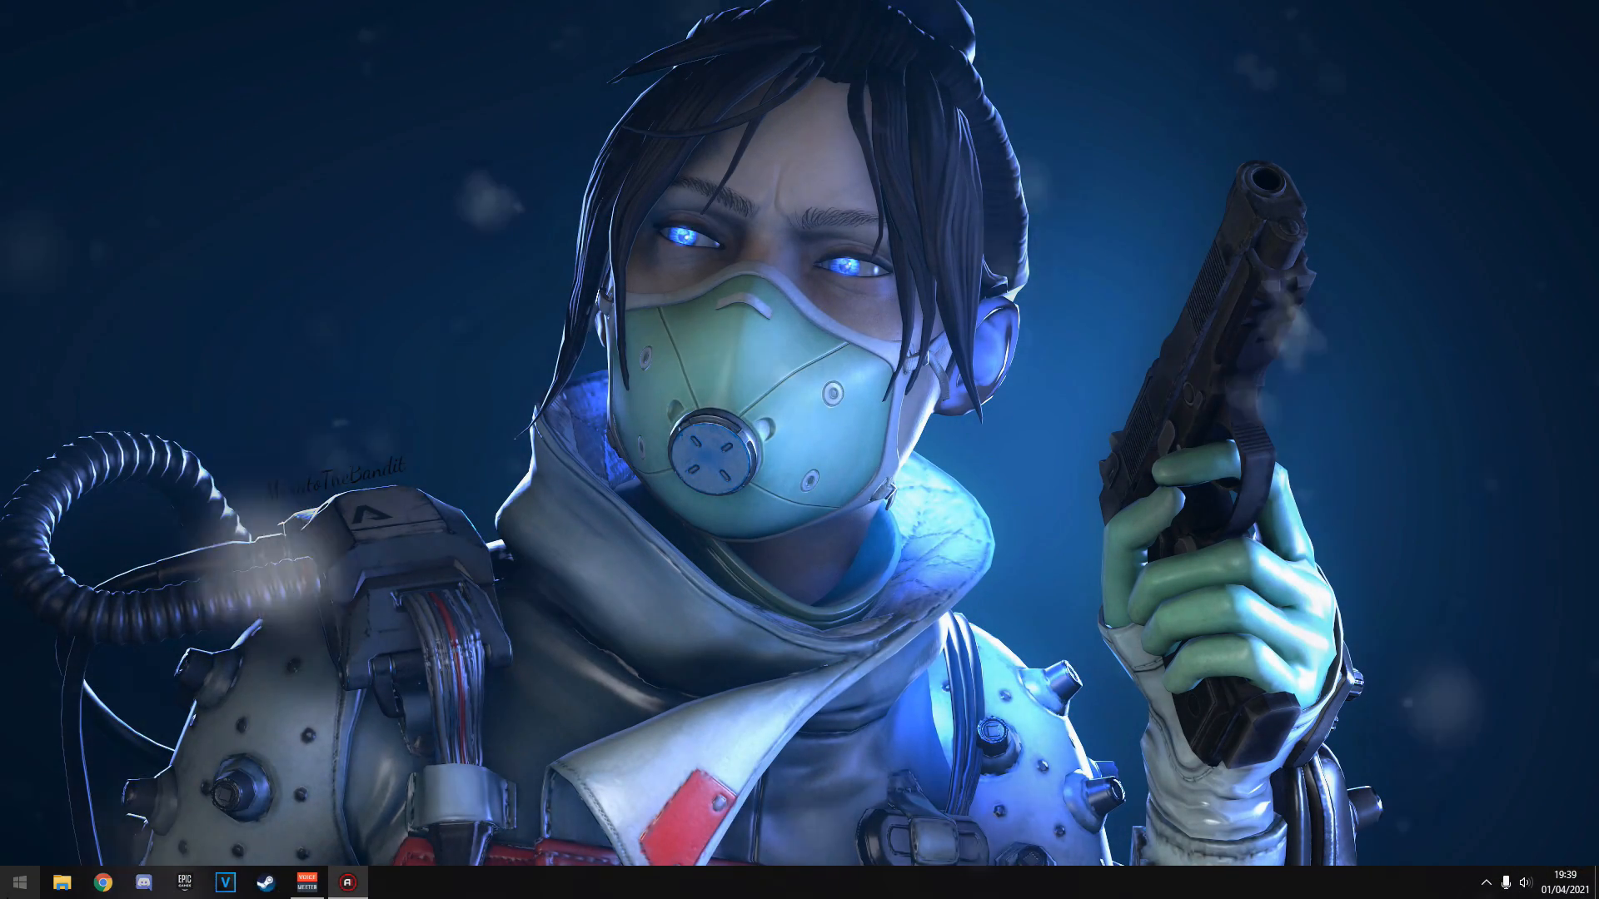
Search for "perf", open the Windows appearance and performance settings, and set the visual effects to best performance.
{"action": "key", "text": "super"}
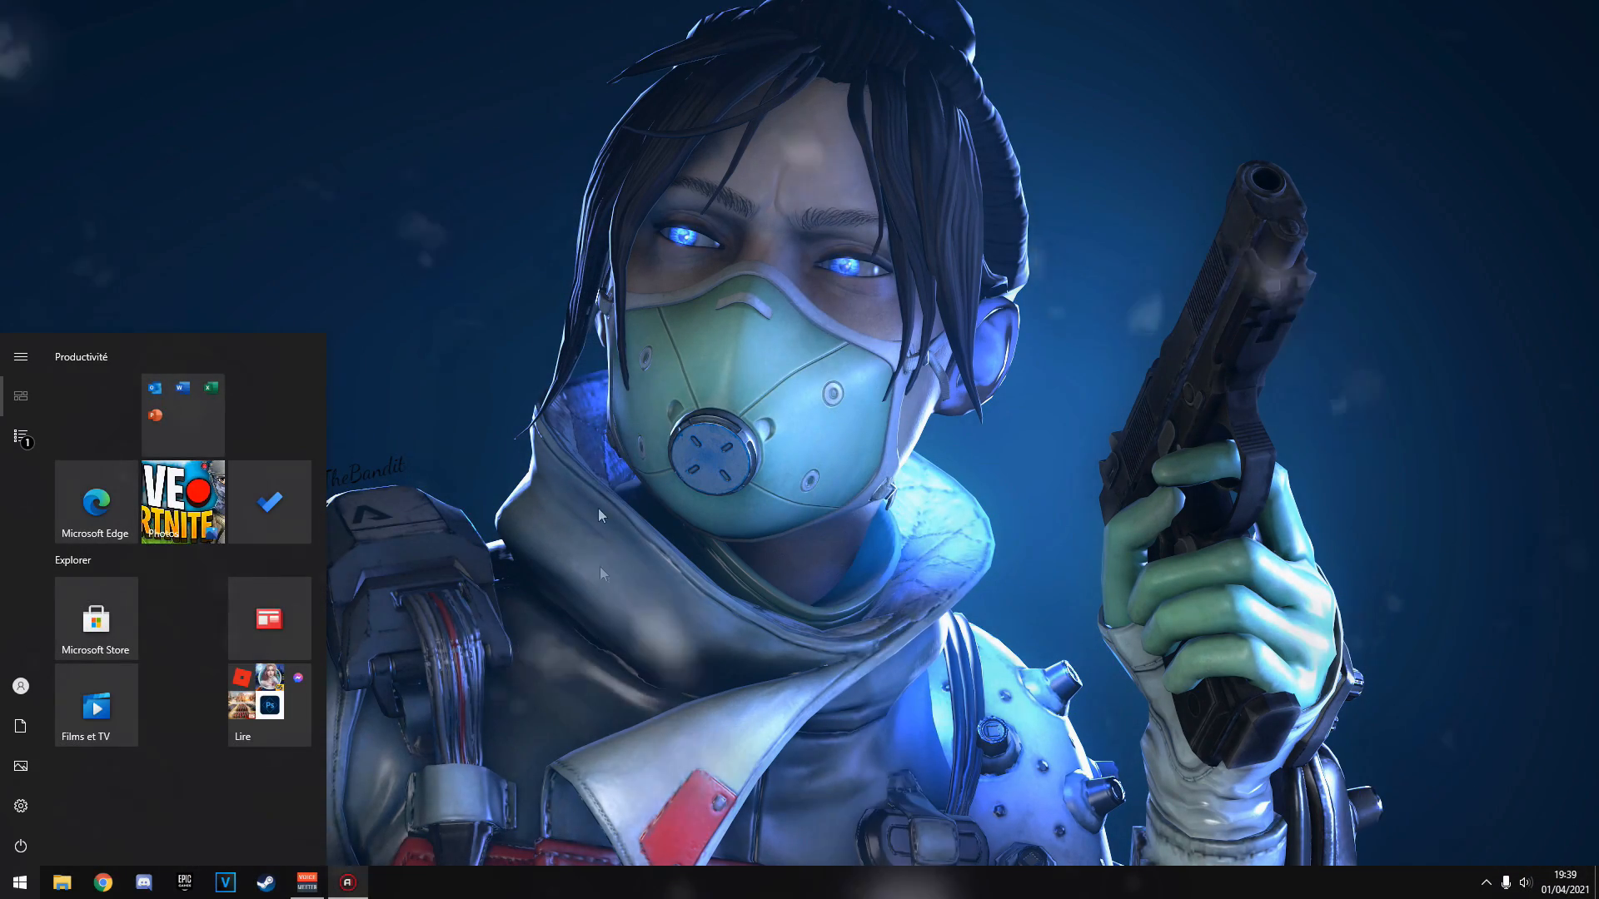
{"action": "type", "text": "perf"}
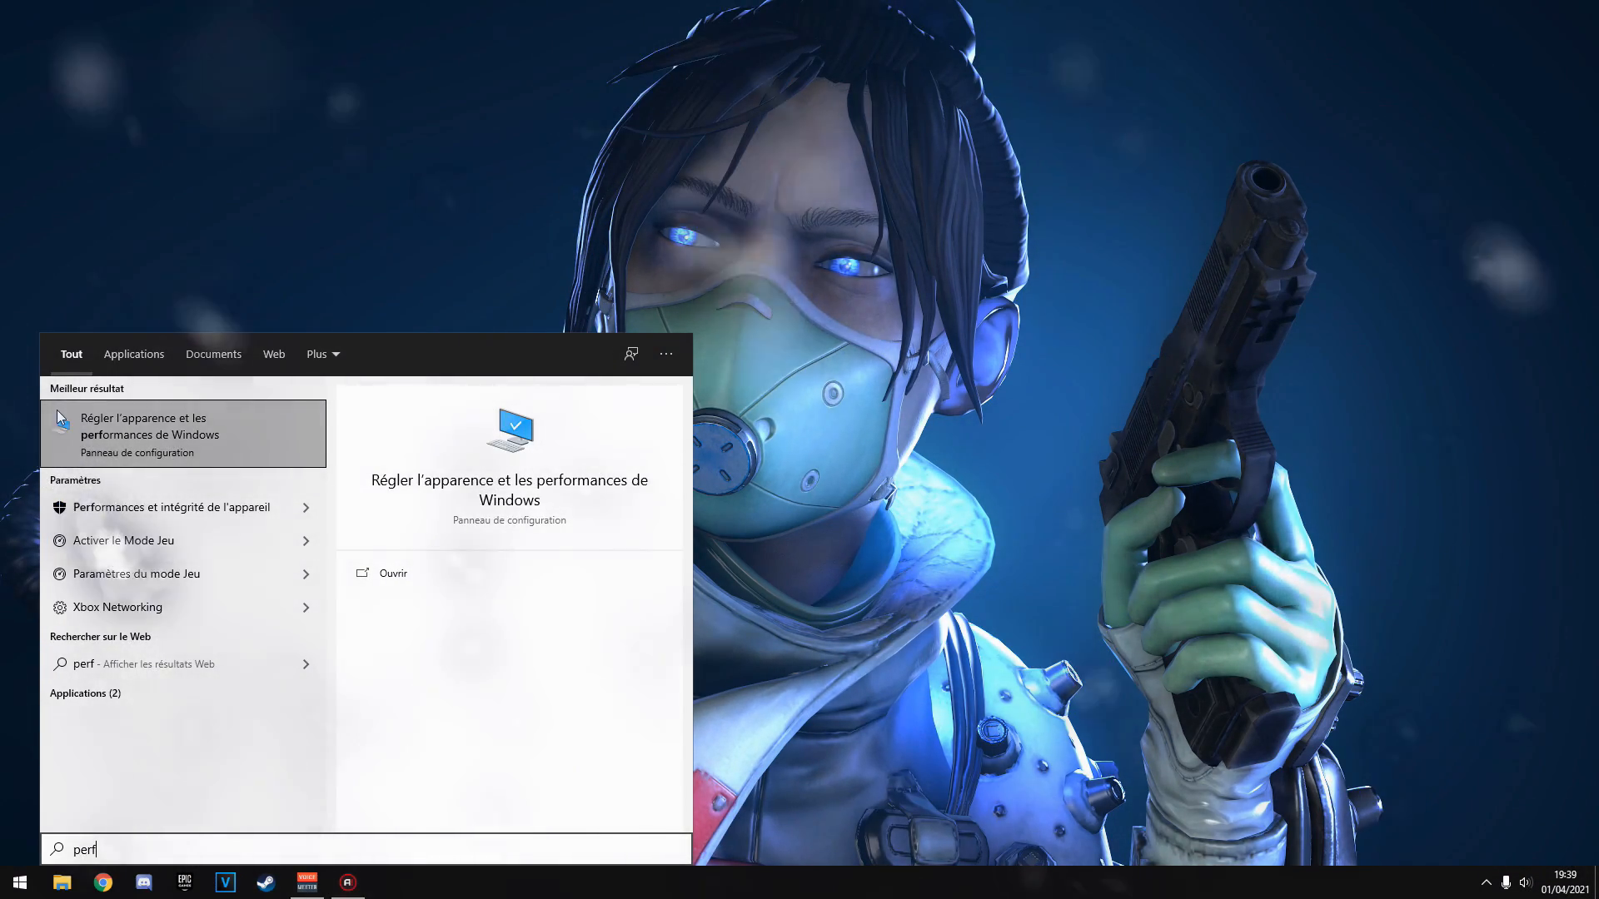
{"action": "left_click", "coordinate": [91, 444]}
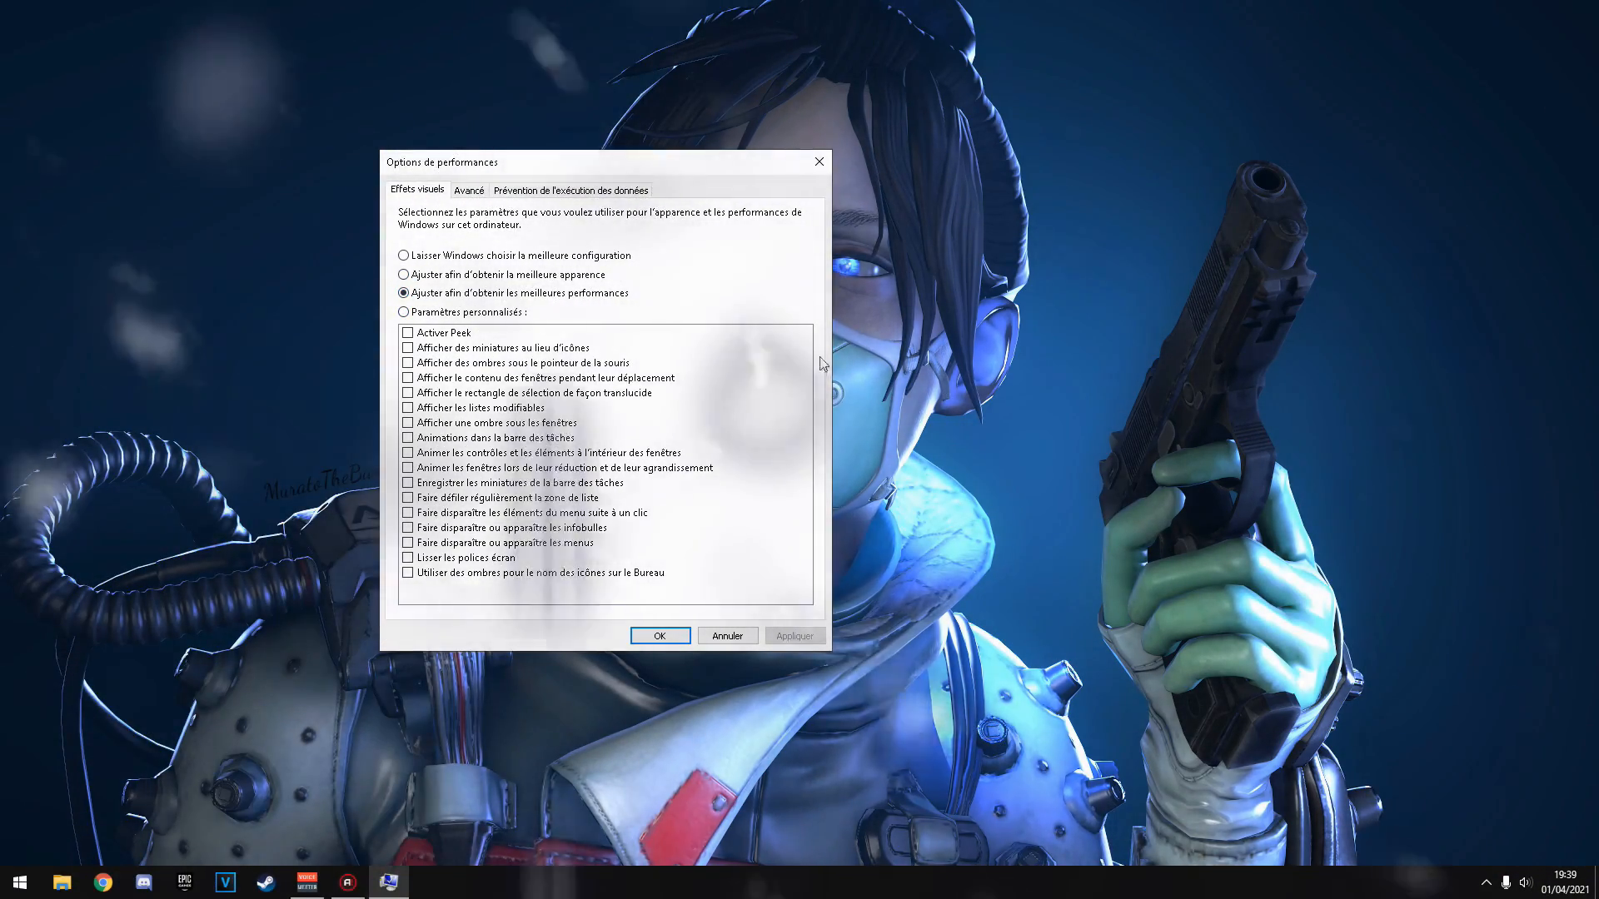
{"action": "left_click_drag", "start_coordinate": [599, 167], "coordinate": [243, 118]}
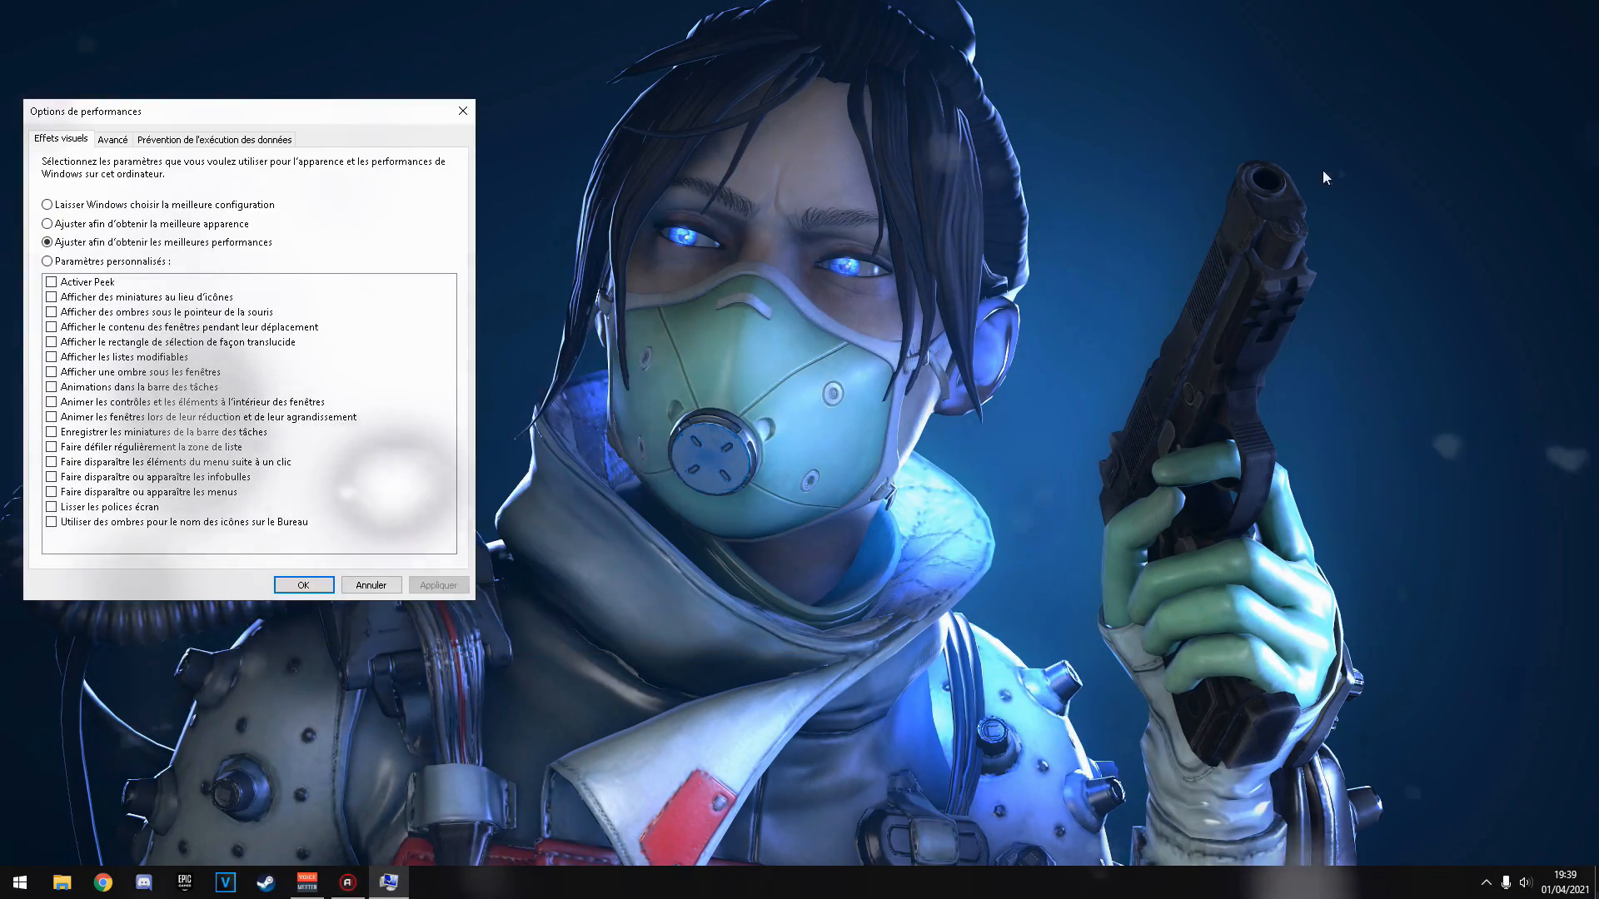
{"action": "left_click", "coordinate": [83, 204]}
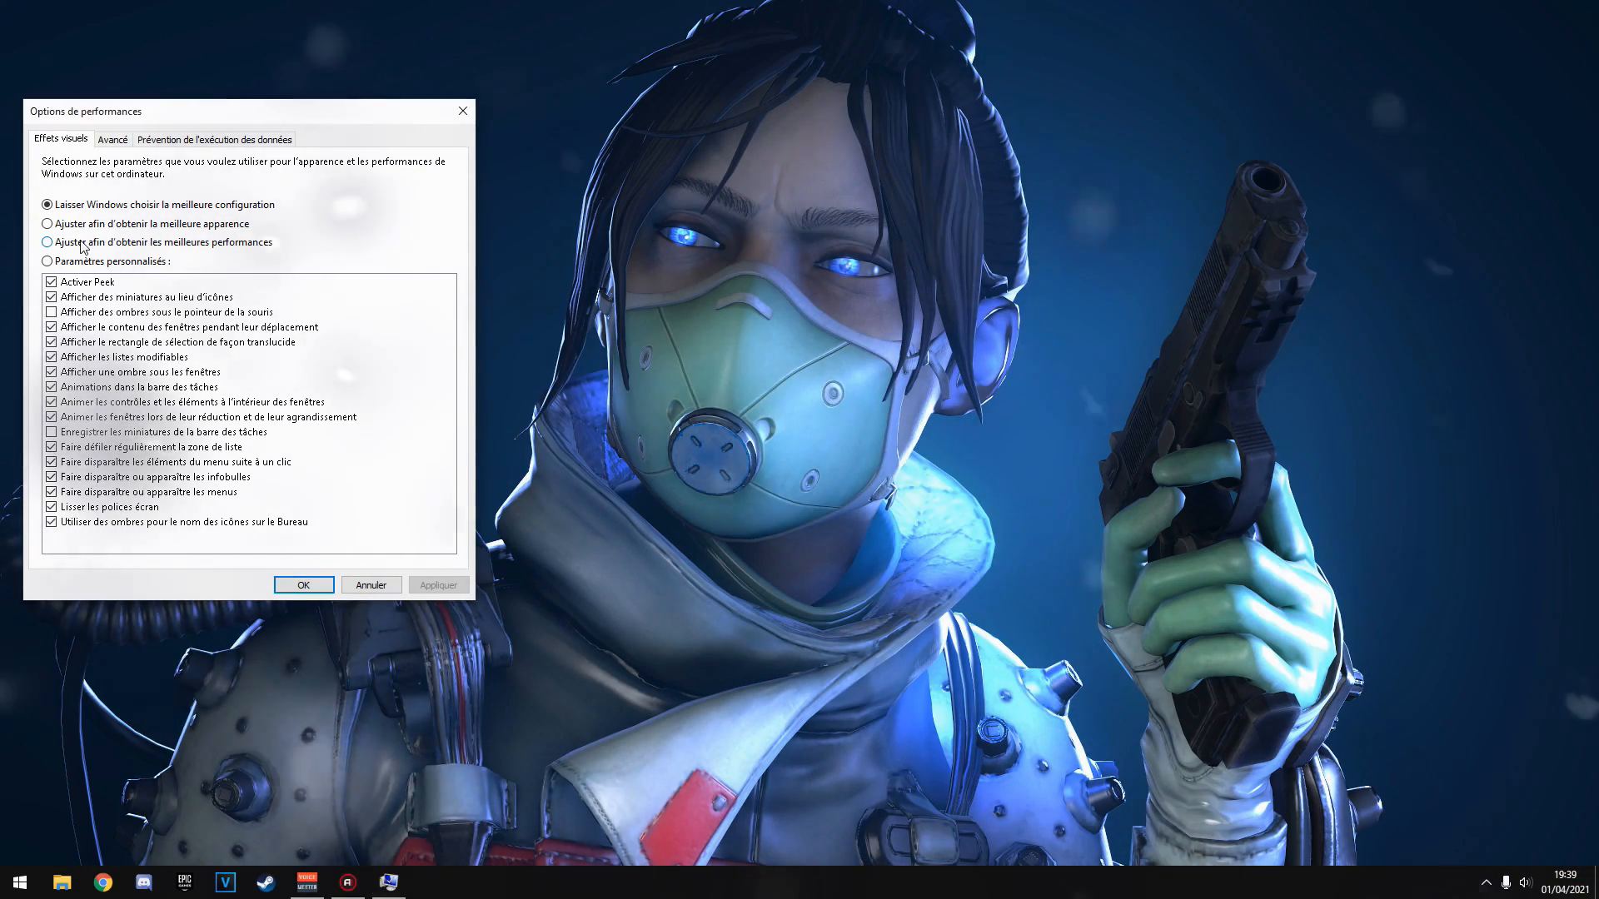
{"action": "left_click", "coordinate": [460, 585]}
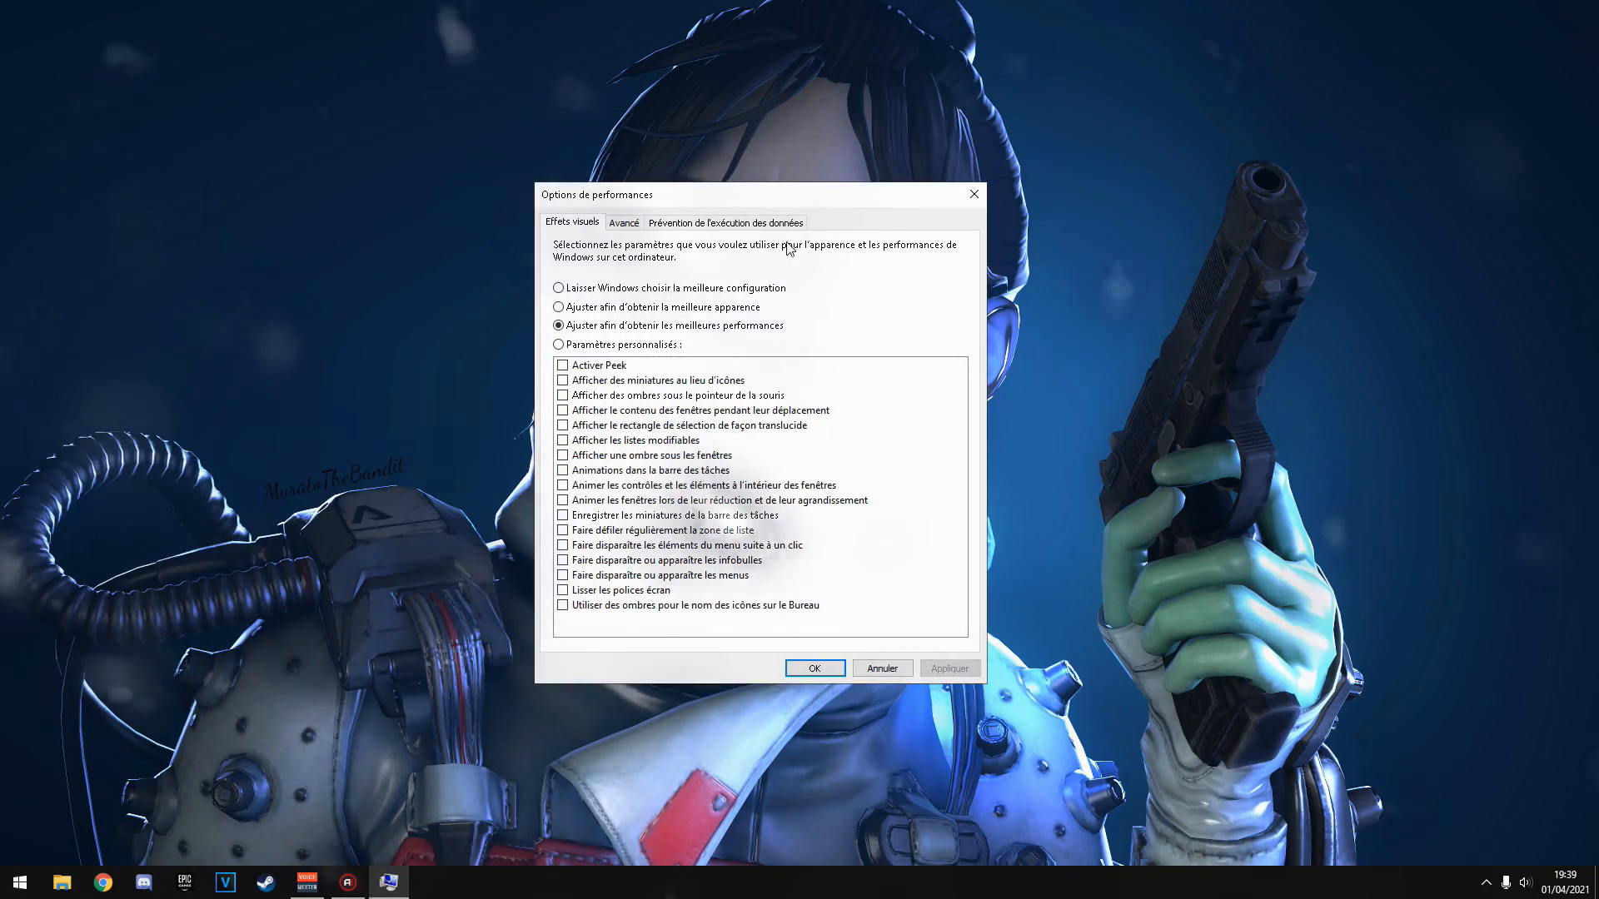
Confirm the C: drive's custom virtual memory with initial size 2000 MB and maximum size 84000 MB, and accept the performance options.
{"action": "left_click", "coordinate": [616, 224]}
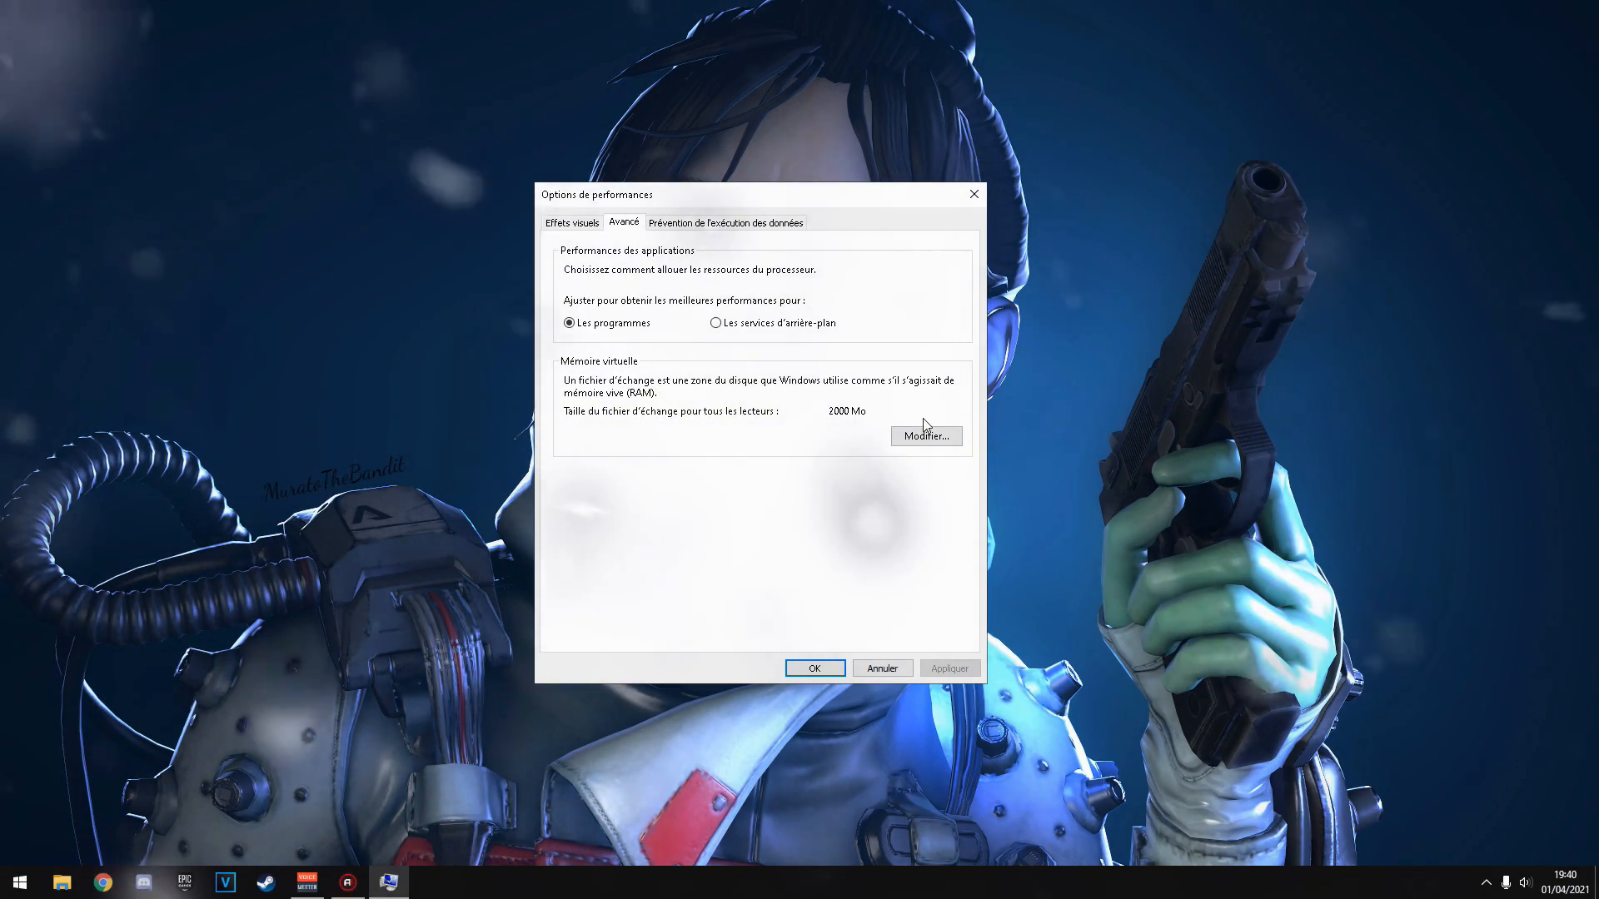
{"action": "left_click_drag", "start_coordinate": [841, 204], "coordinate": [717, 209]}
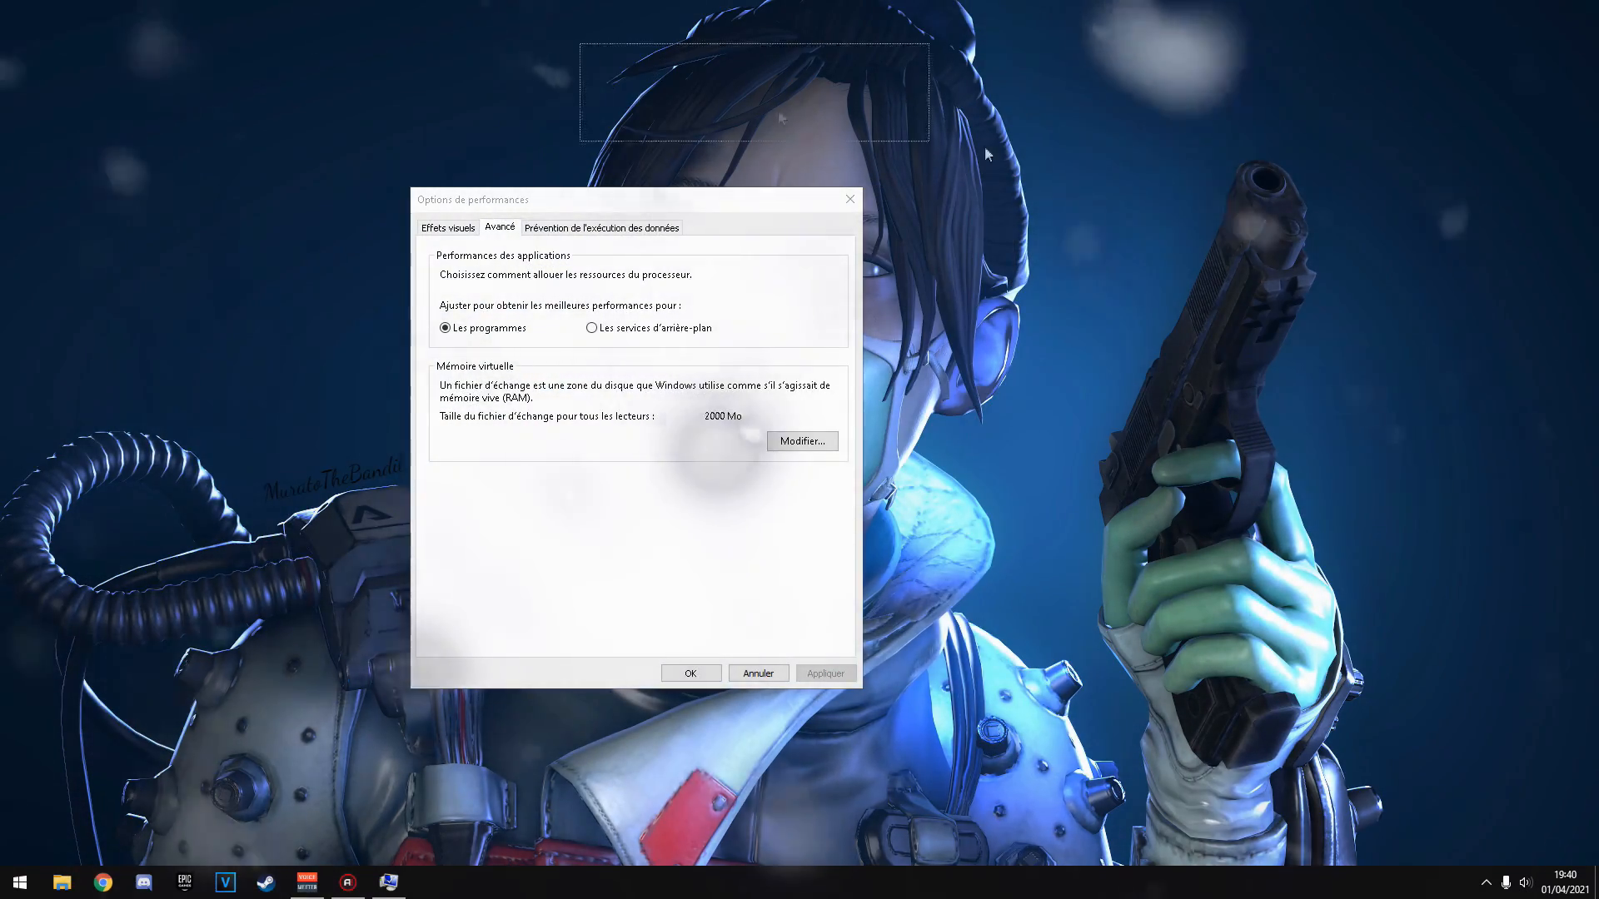
{"action": "left_click_drag", "start_coordinate": [762, 208], "coordinate": [886, 212]}
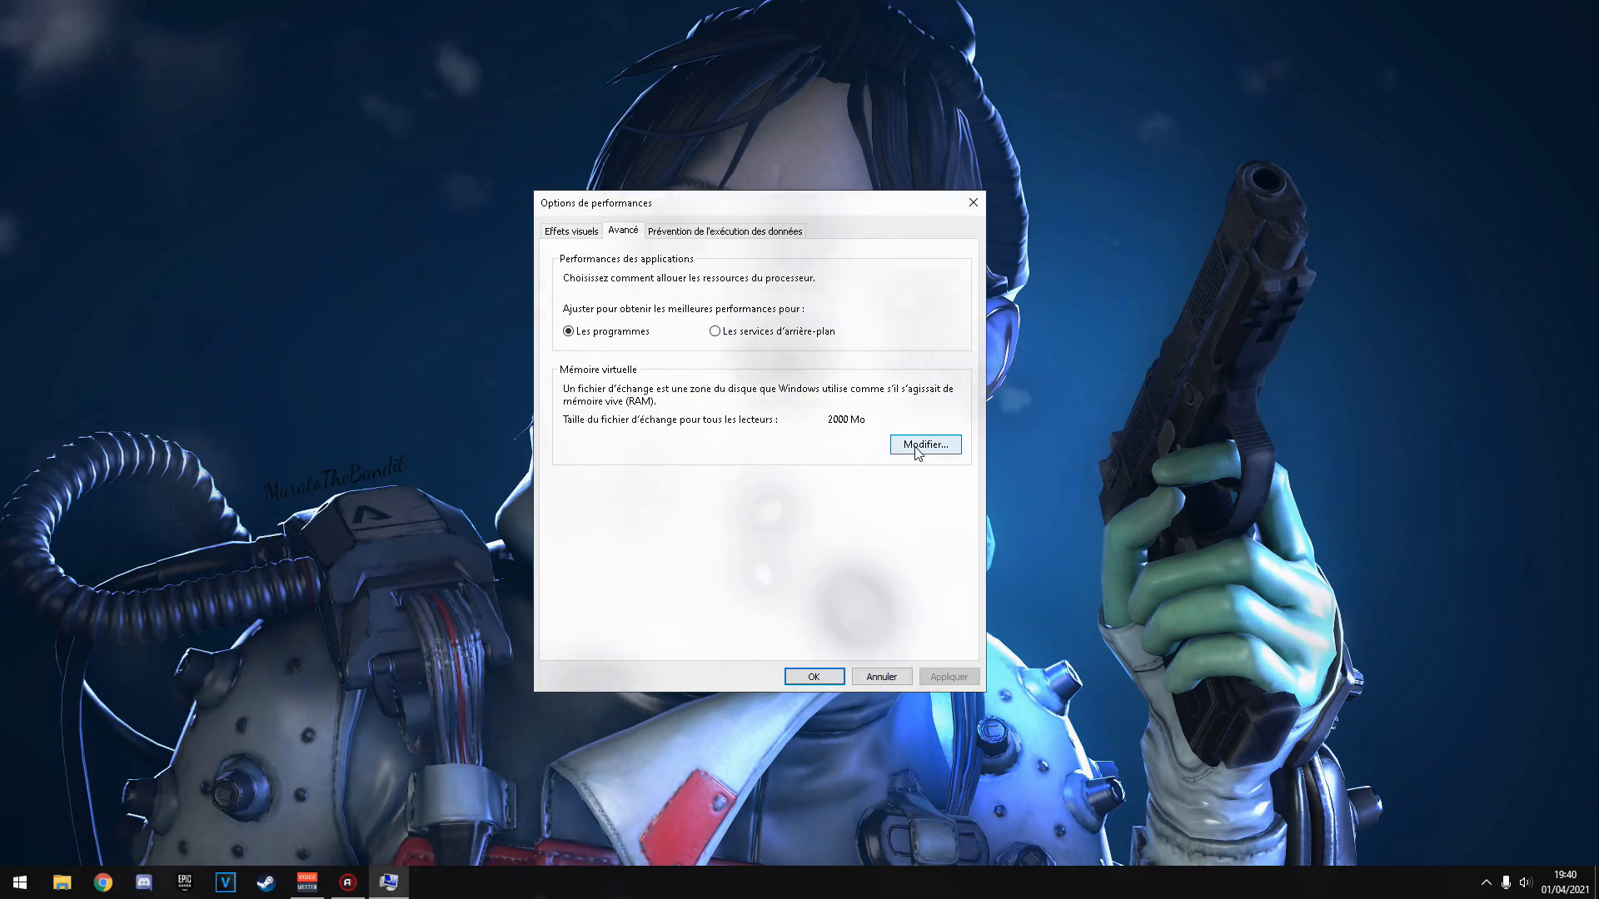
{"action": "left_click", "coordinate": [924, 446]}
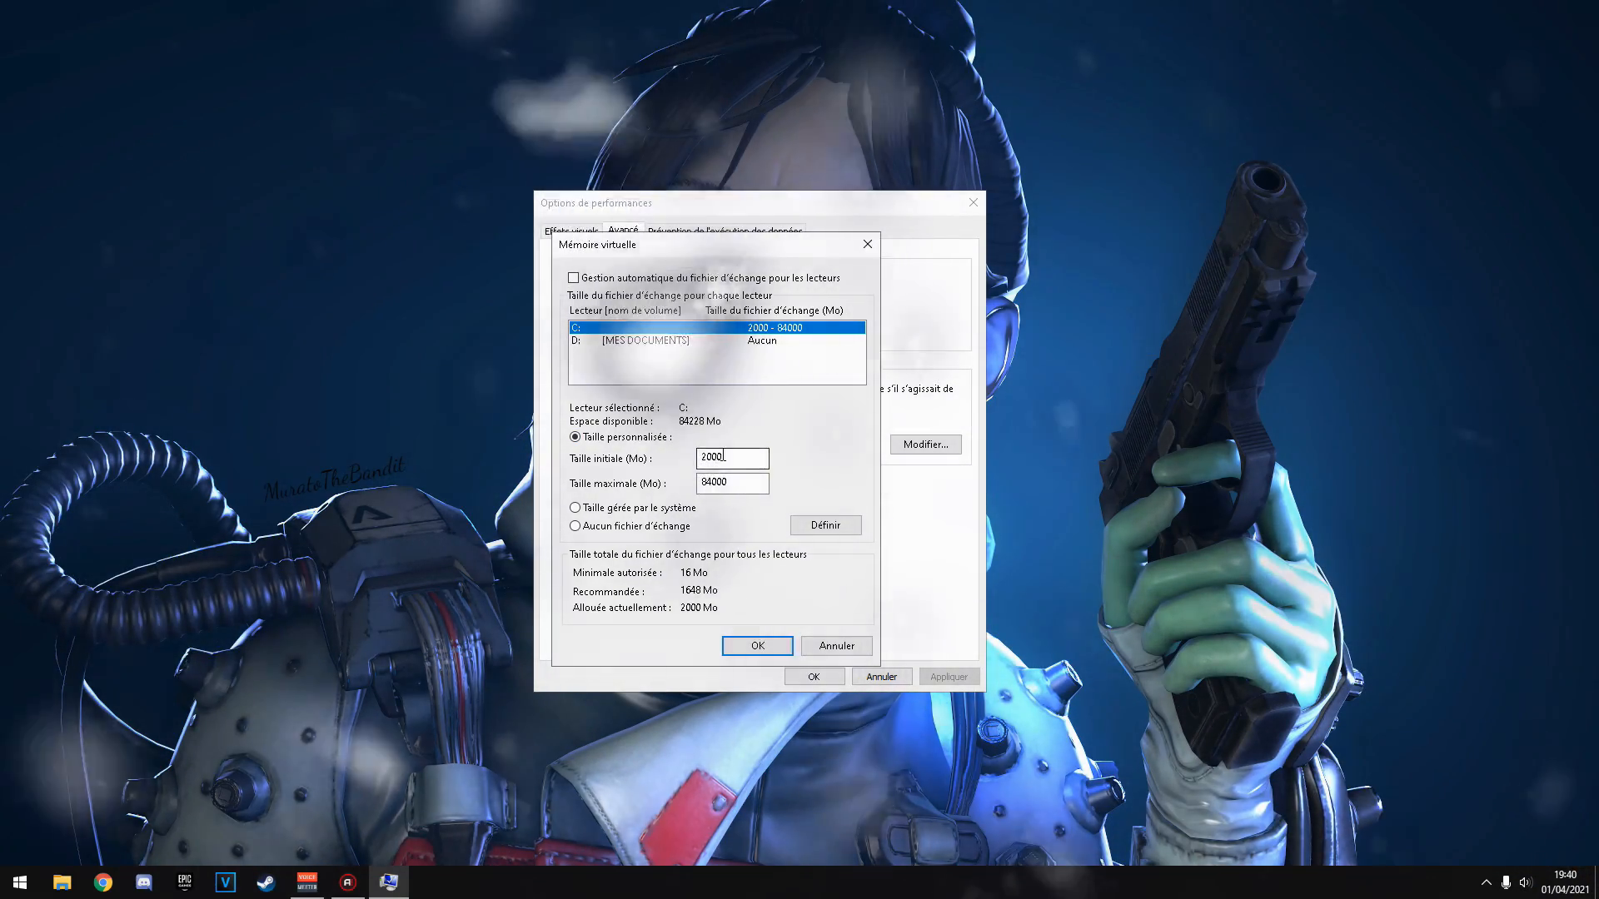
{"action": "left_click", "coordinate": [701, 481]}
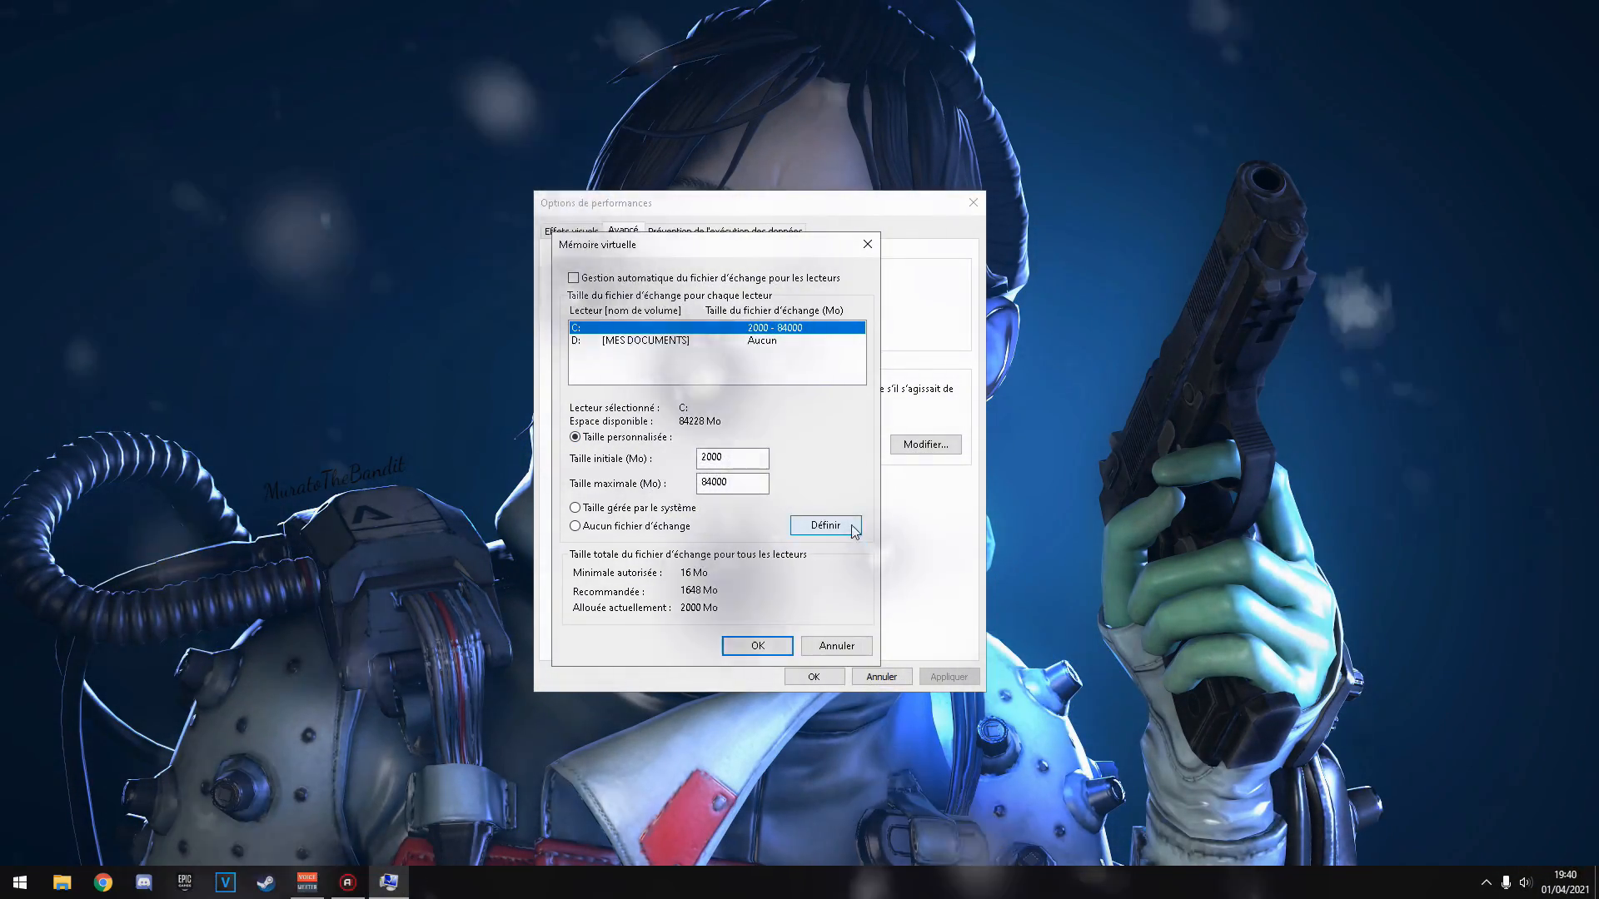
{"action": "left_click", "coordinate": [757, 646]}
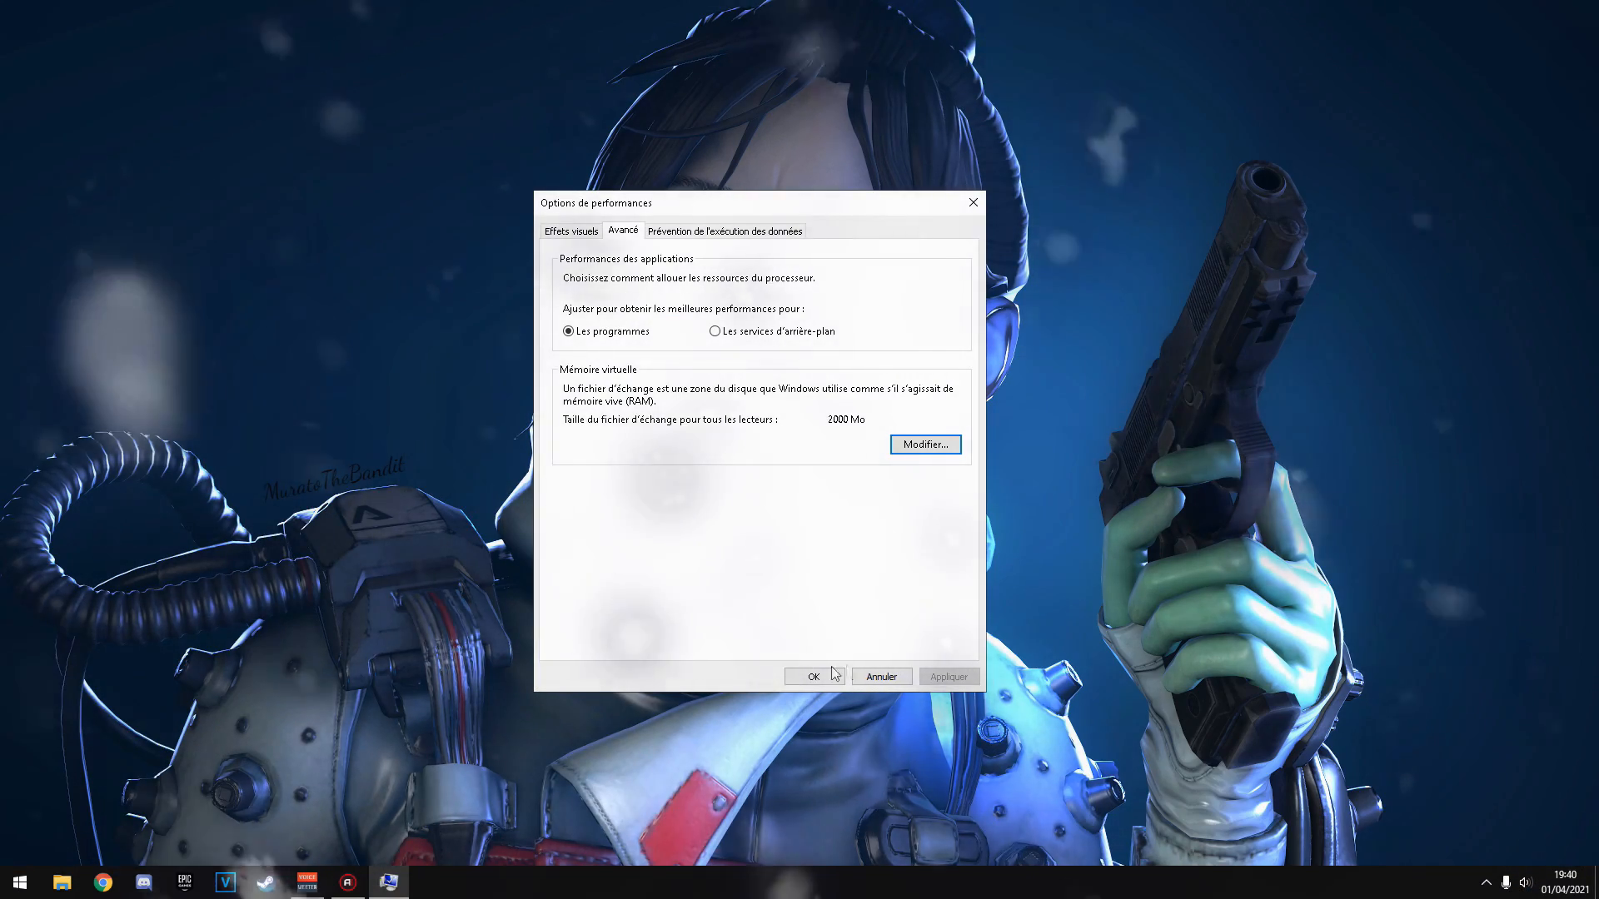
{"action": "left_click", "coordinate": [821, 678]}
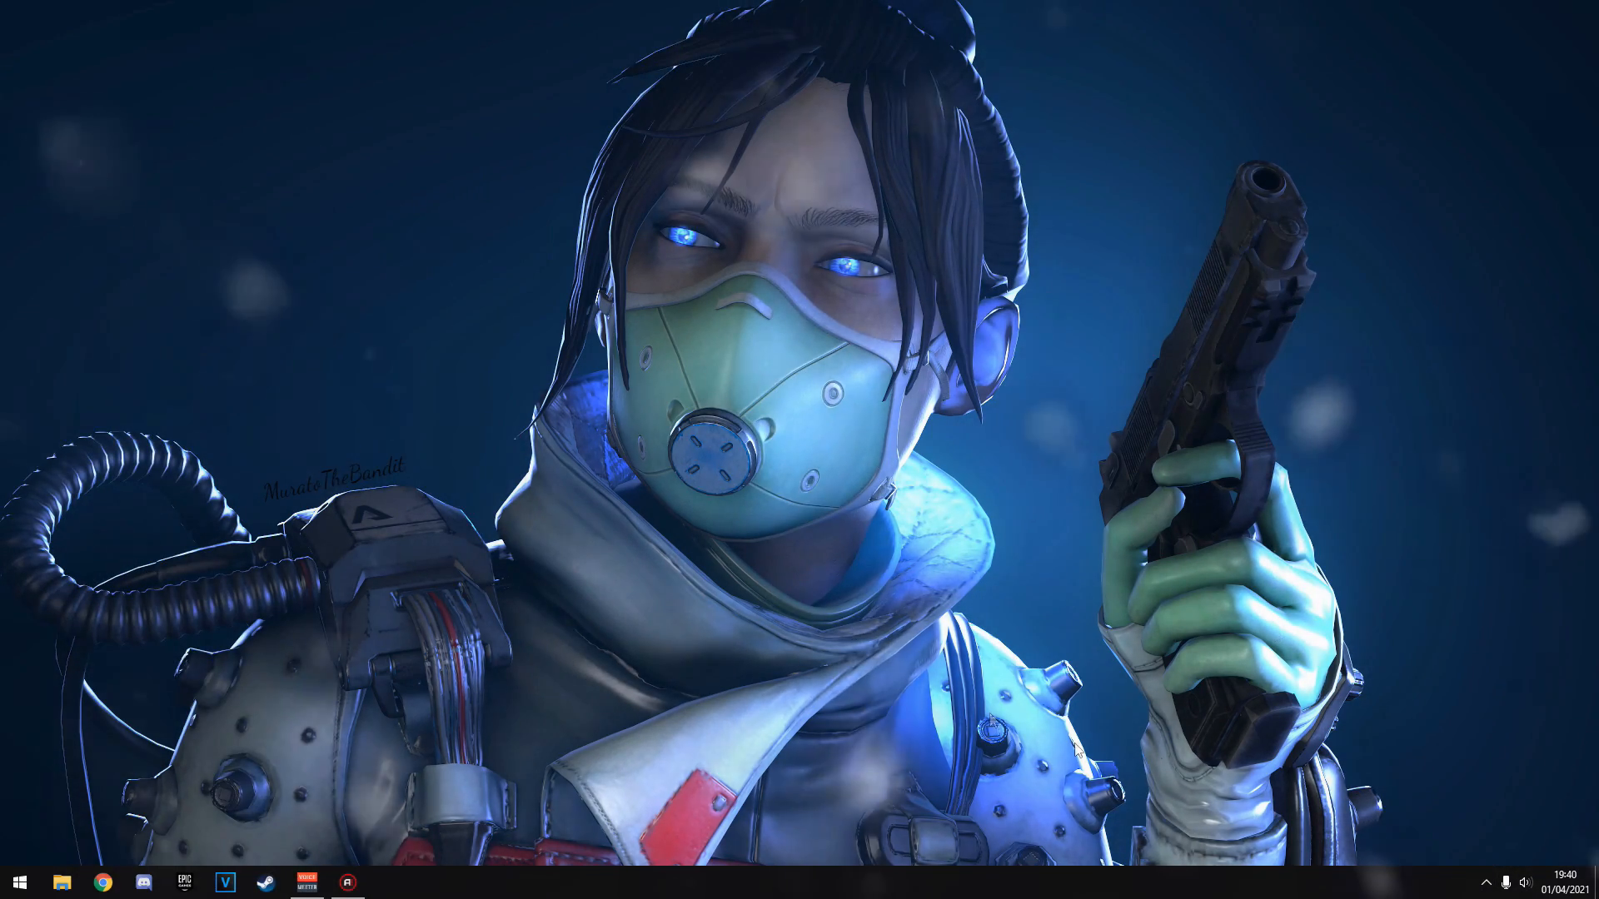
Examine the background programs hidden in the notification area.
{"action": "left_click", "coordinate": [1486, 883]}
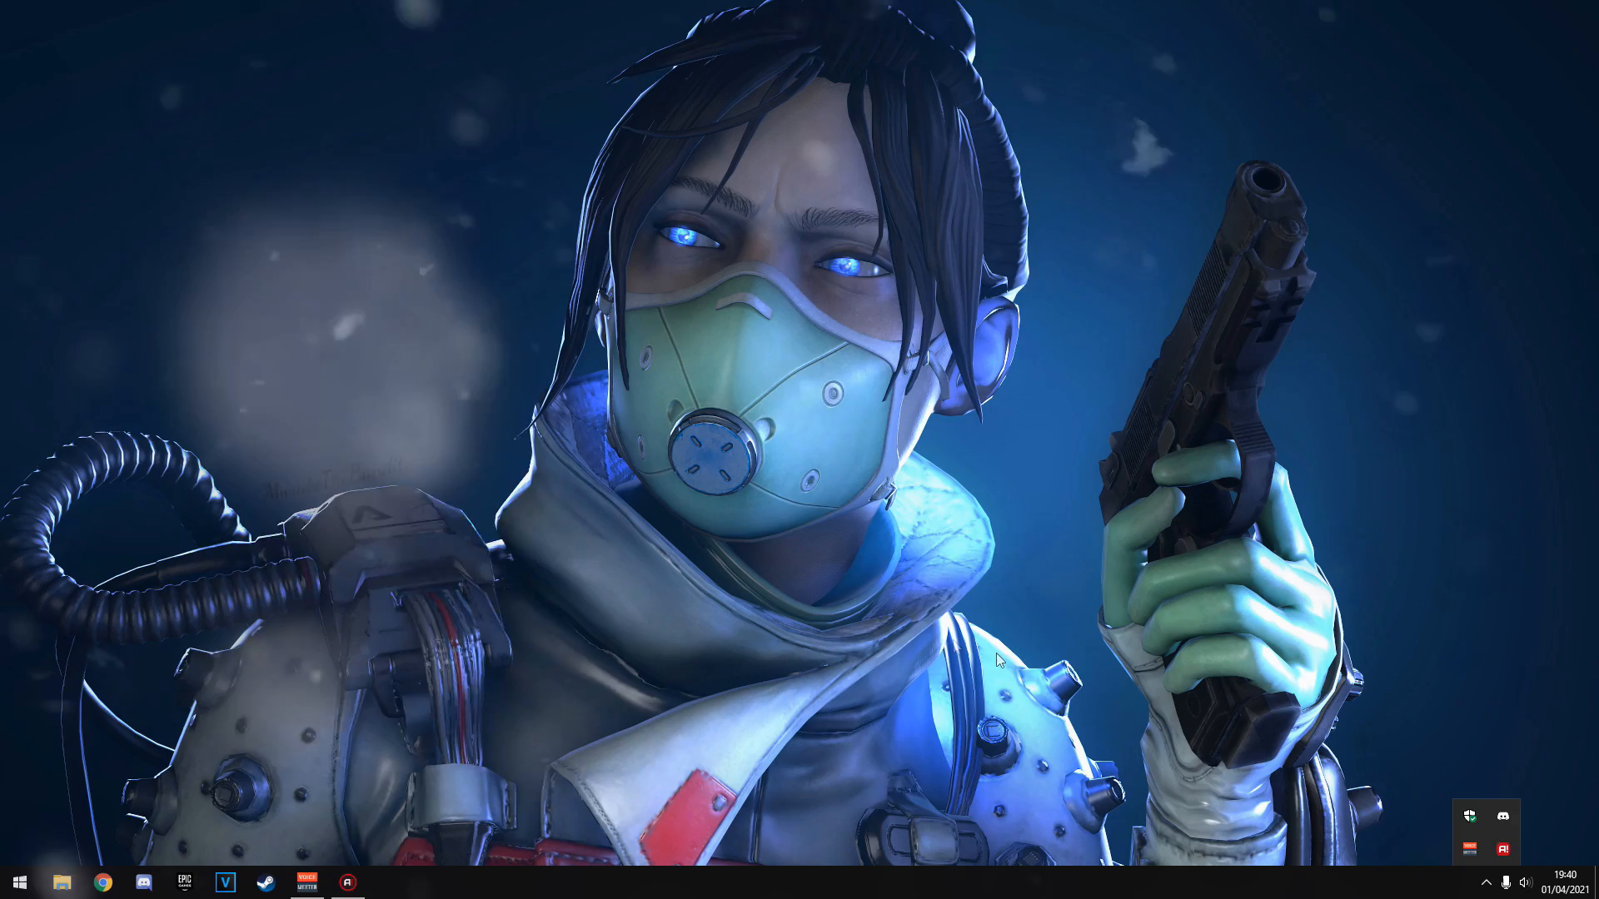
{"action": "left_click_drag", "start_coordinate": [581, 308], "coordinate": [438, 309]}
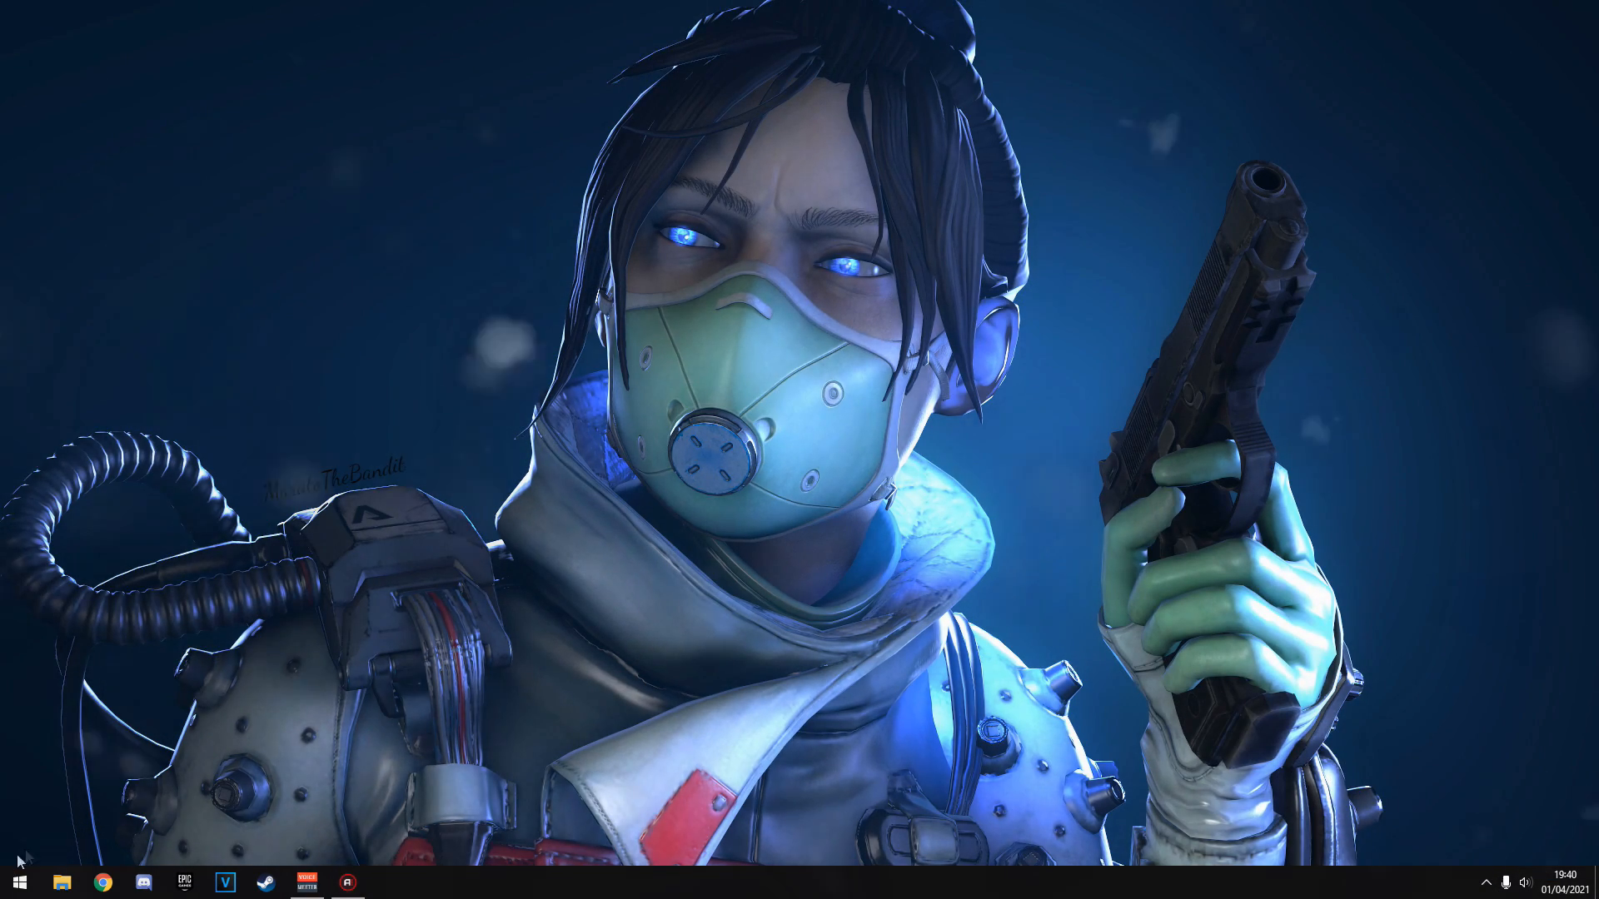
Open the Windows Temp folder with the Run command temp, delete all of its contents, and close the folder.
{"action": "right_click", "coordinate": [7, 894]}
{"action": "left_click", "coordinate": [58, 807]}
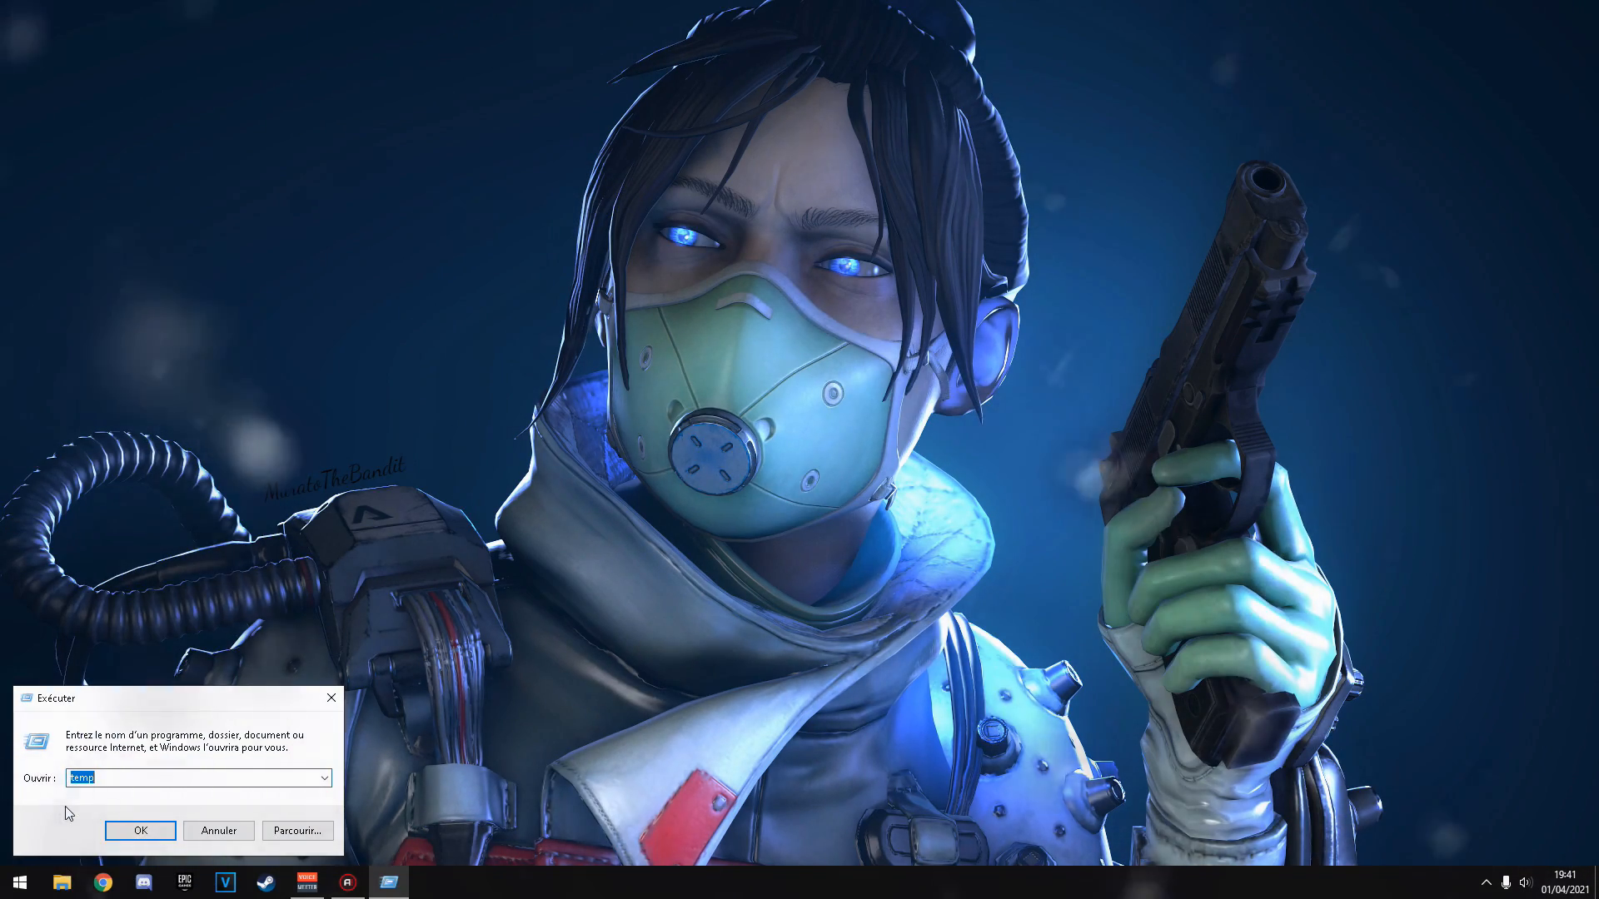
{"action": "key", "text": "Return"}
{"action": "left_click_drag", "start_coordinate": [643, 342], "coordinate": [228, 89]}
{"action": "right_click", "coordinate": [231, 139]}
{"action": "left_click", "coordinate": [281, 387]}
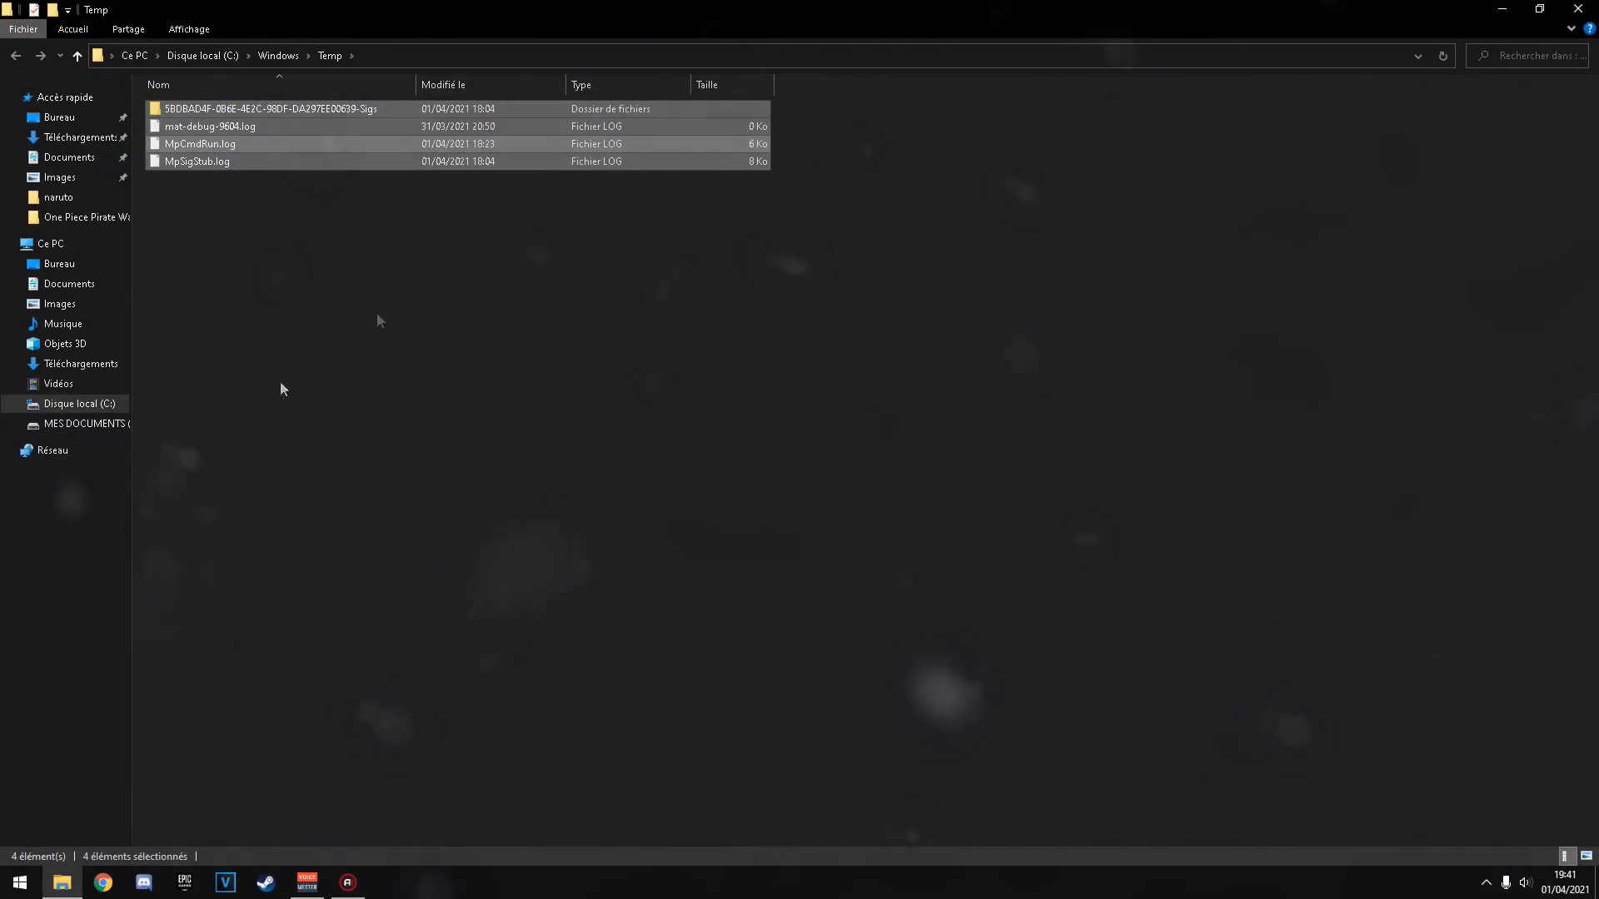
{"action": "left_click", "coordinate": [1575, 8]}
Open the prefetch folder with the Run command prefetch and delete all of its contents, skipping files in use.
{"action": "right_click", "coordinate": [17, 884]}
{"action": "left_click", "coordinate": [27, 820]}
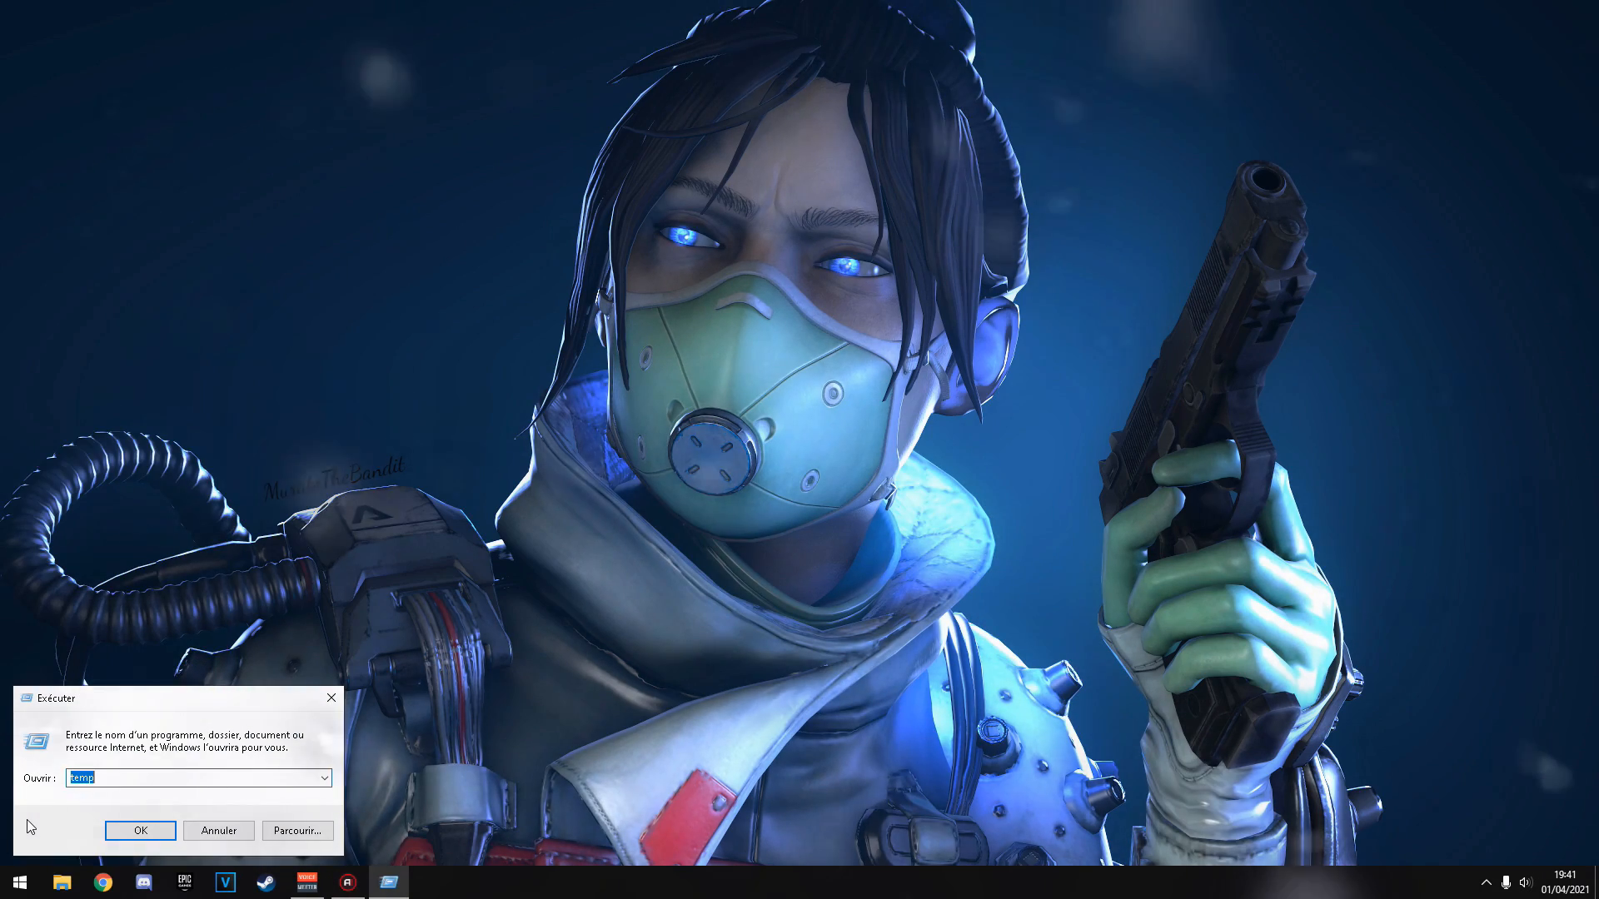
{"action": "type", "text": "pref"}
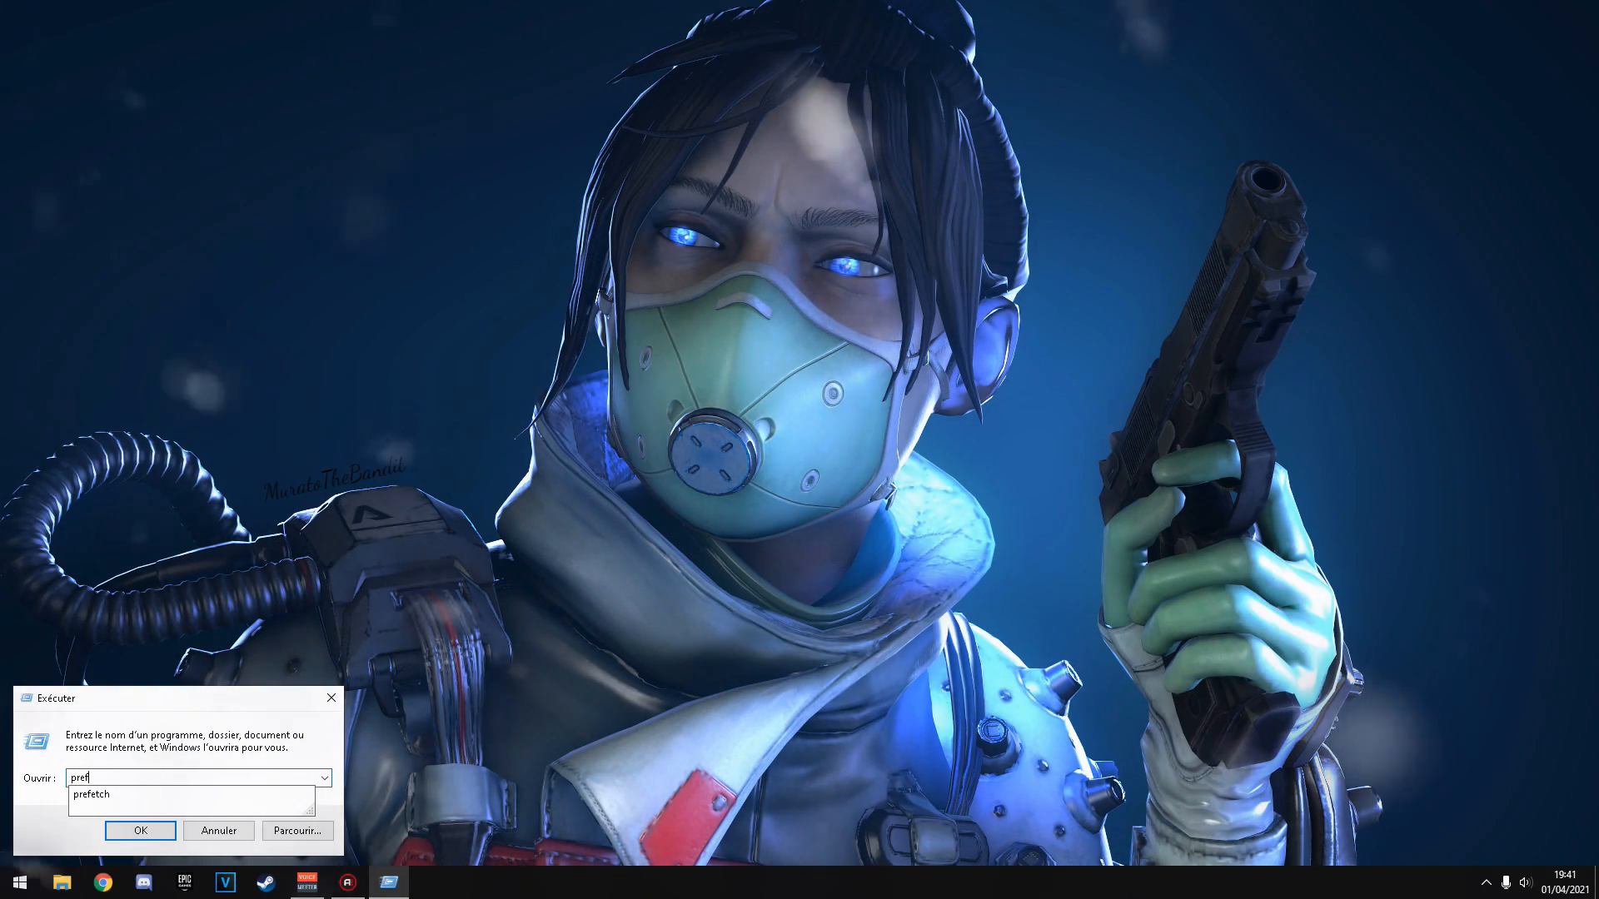
{"action": "type", "text": "etch"}
{"action": "left_click", "coordinate": [139, 830]}
{"action": "left_click_drag", "start_coordinate": [866, 531], "coordinate": [212, 98]}
{"action": "right_click", "coordinate": [214, 101]}
{"action": "left_click", "coordinate": [295, 352]}
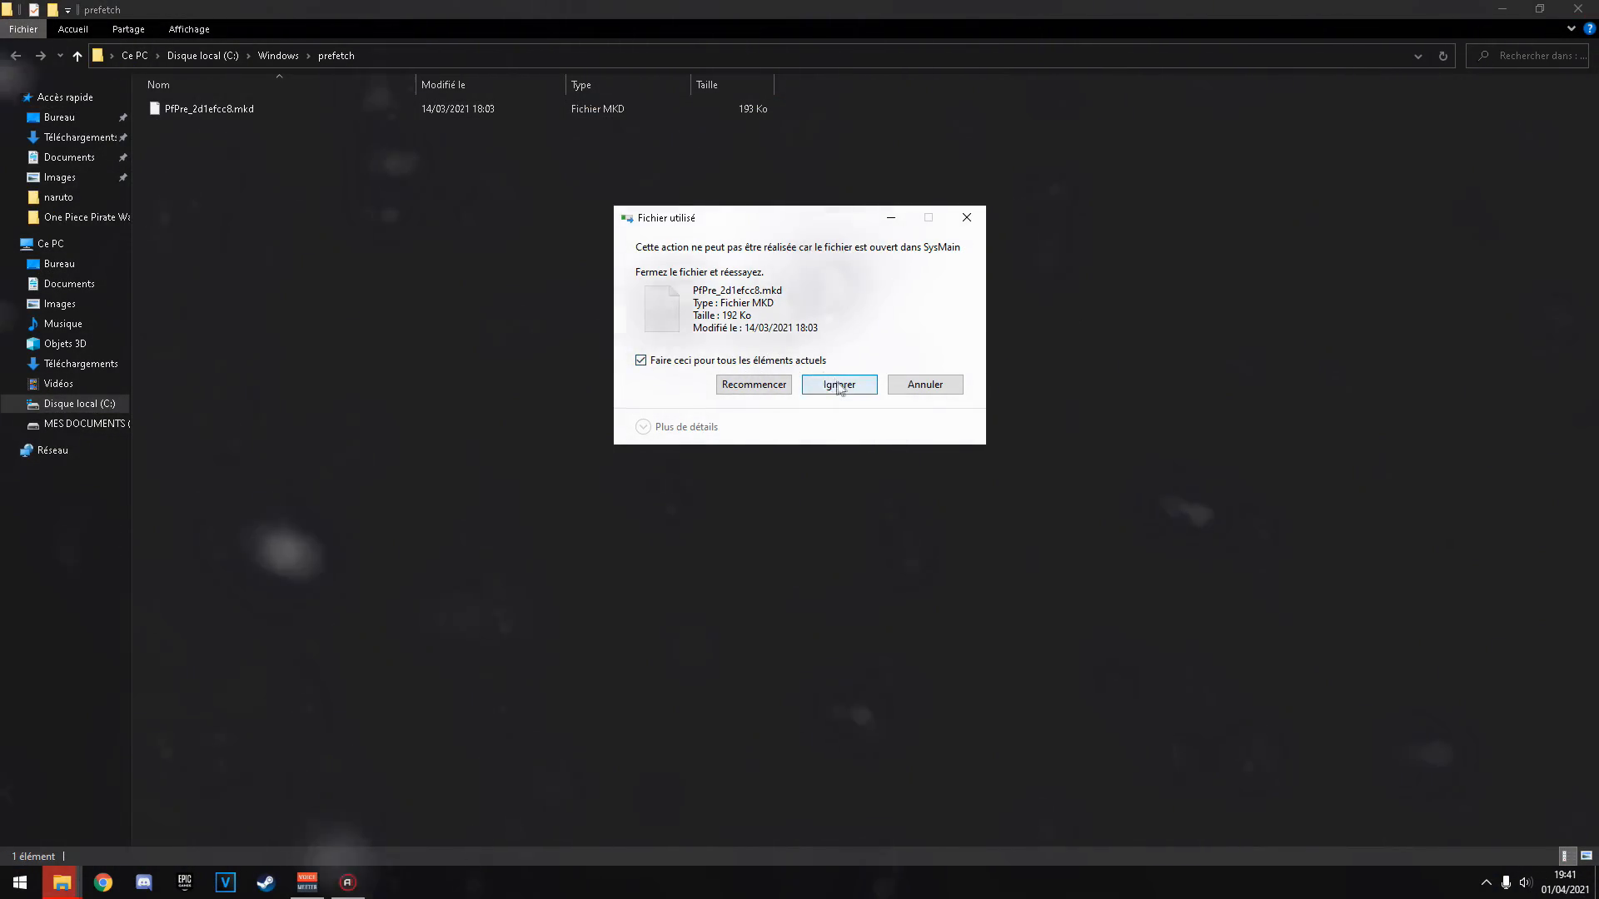
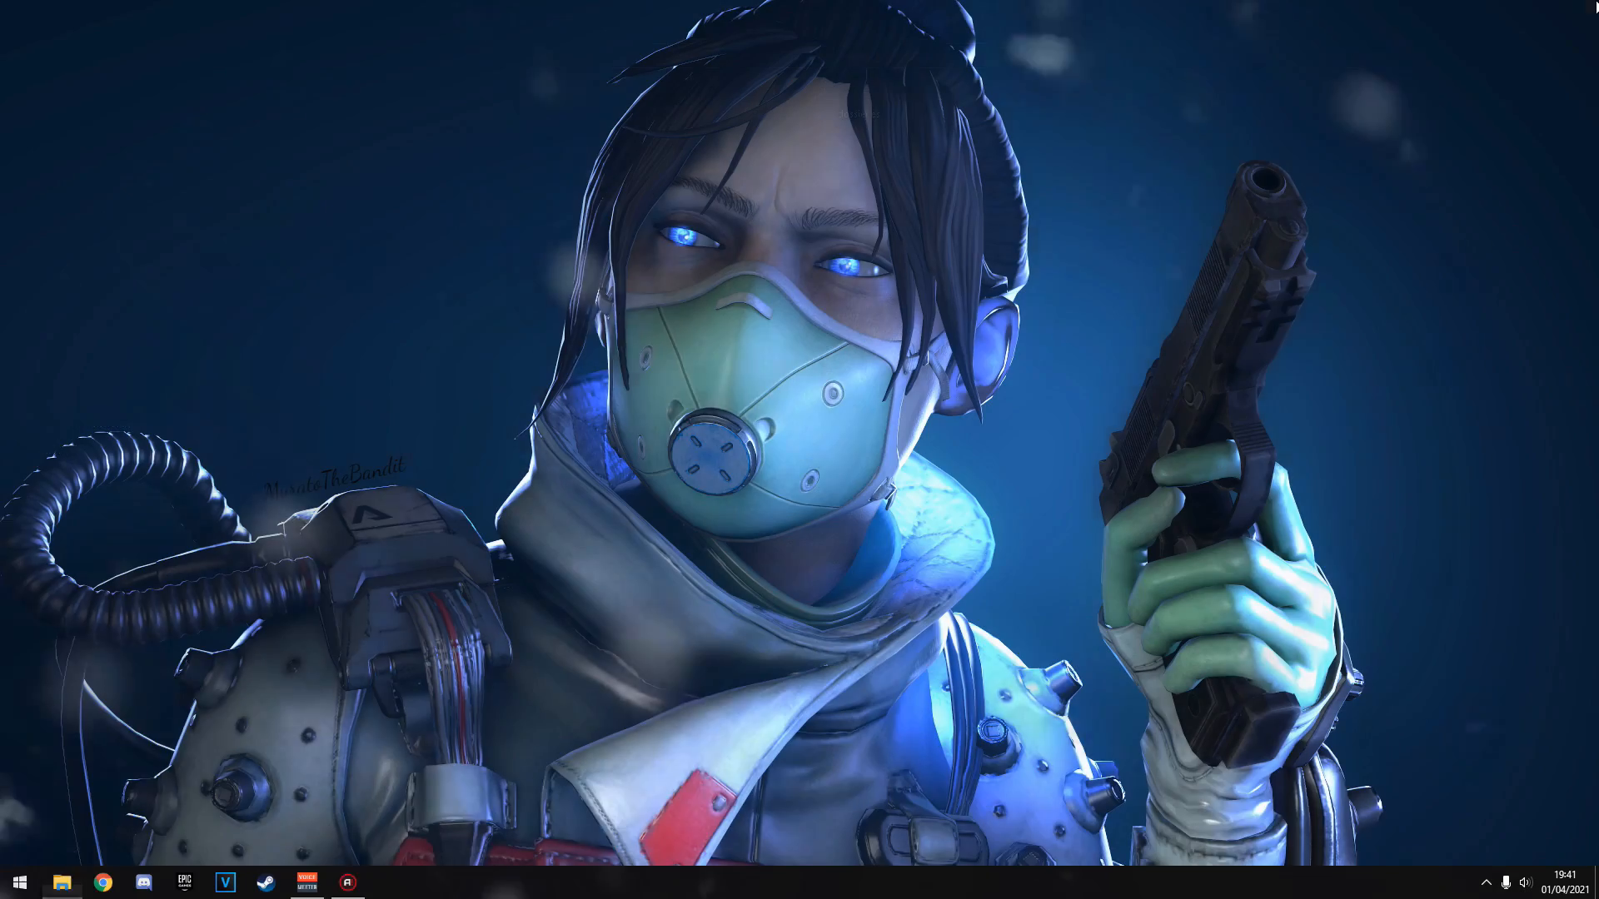
Execute the tree command from the Run dialog.
{"action": "key", "text": "super+x"}
{"action": "left_click", "coordinate": [43, 805]}
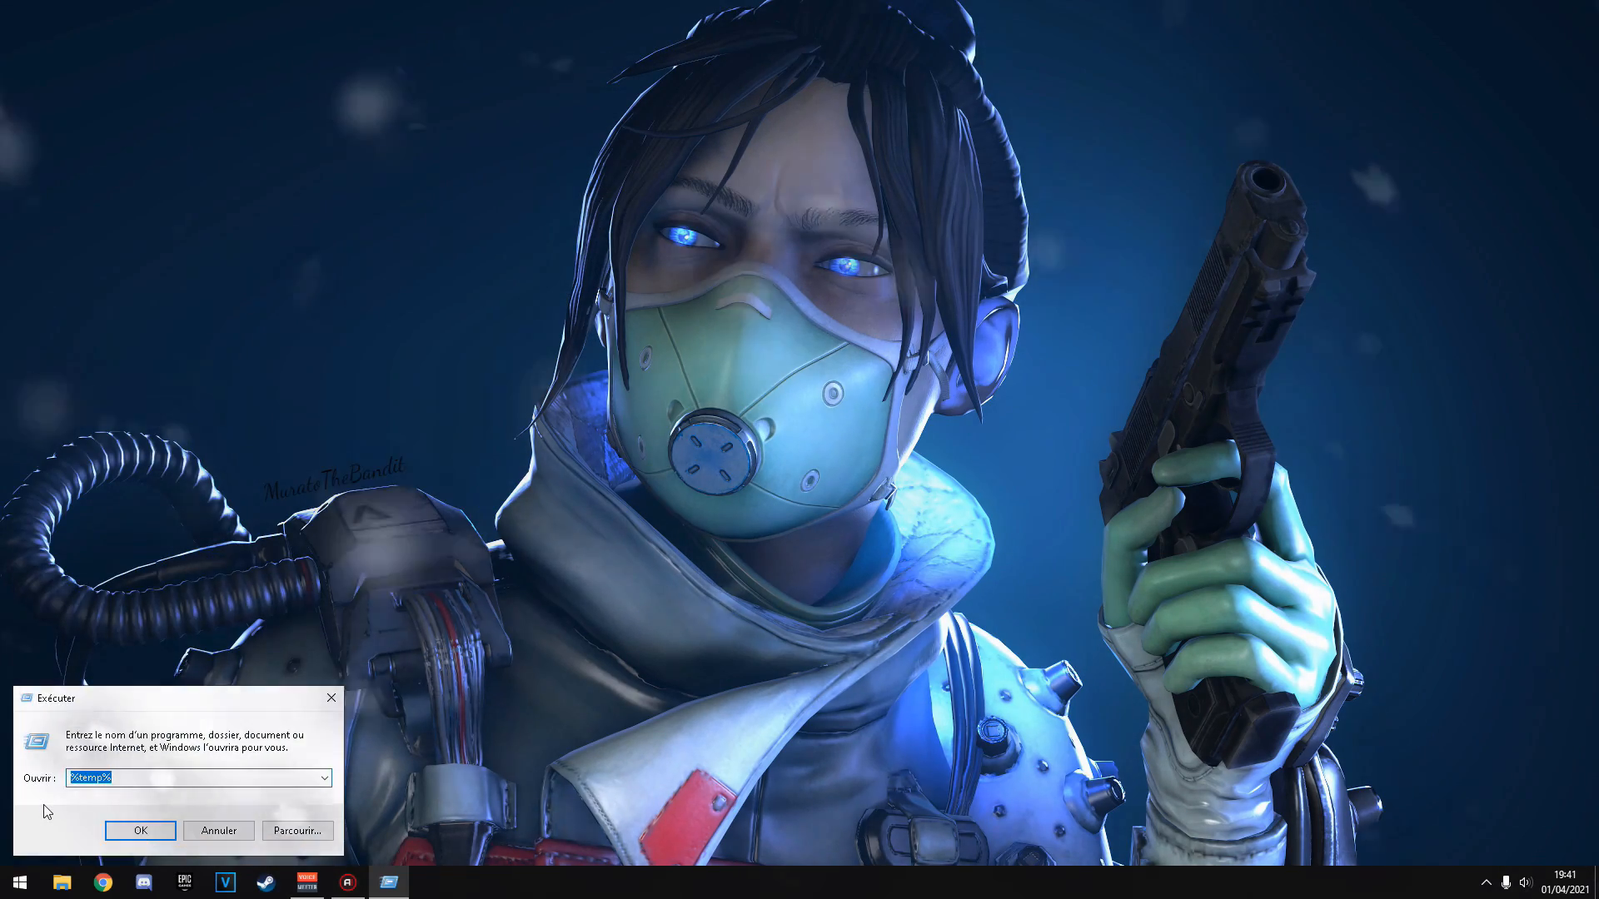
{"action": "type", "text": "tree"}
{"action": "key", "text": "Return"}
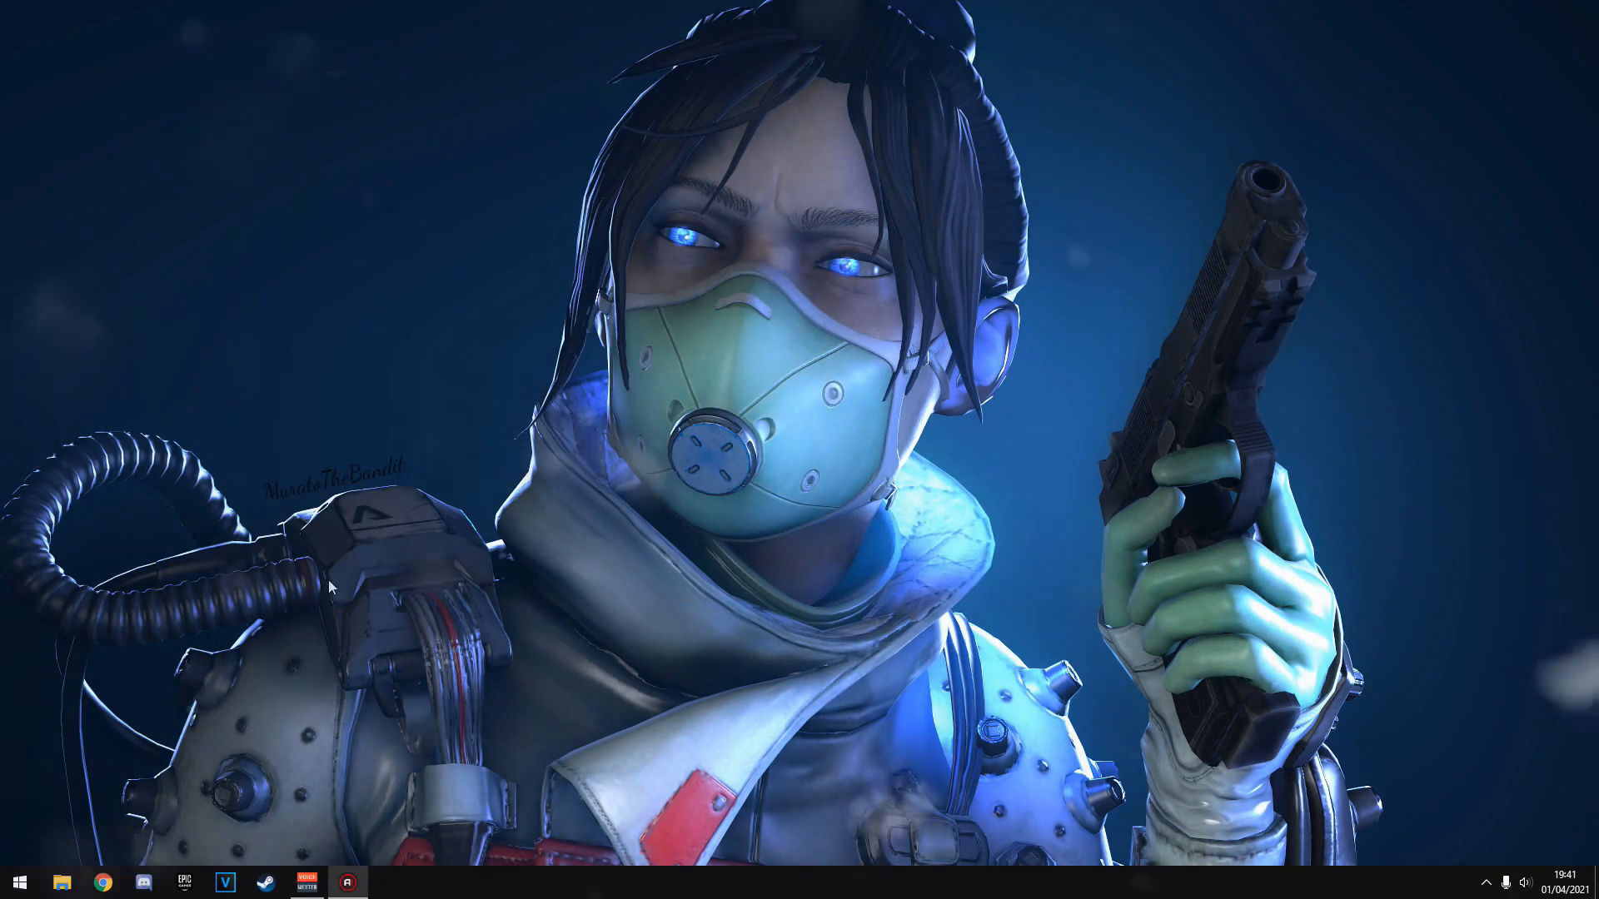
Empty the Recycle Bin on the desktop.
{"action": "left_click_drag", "start_coordinate": [616, 150], "coordinate": [429, 288]}
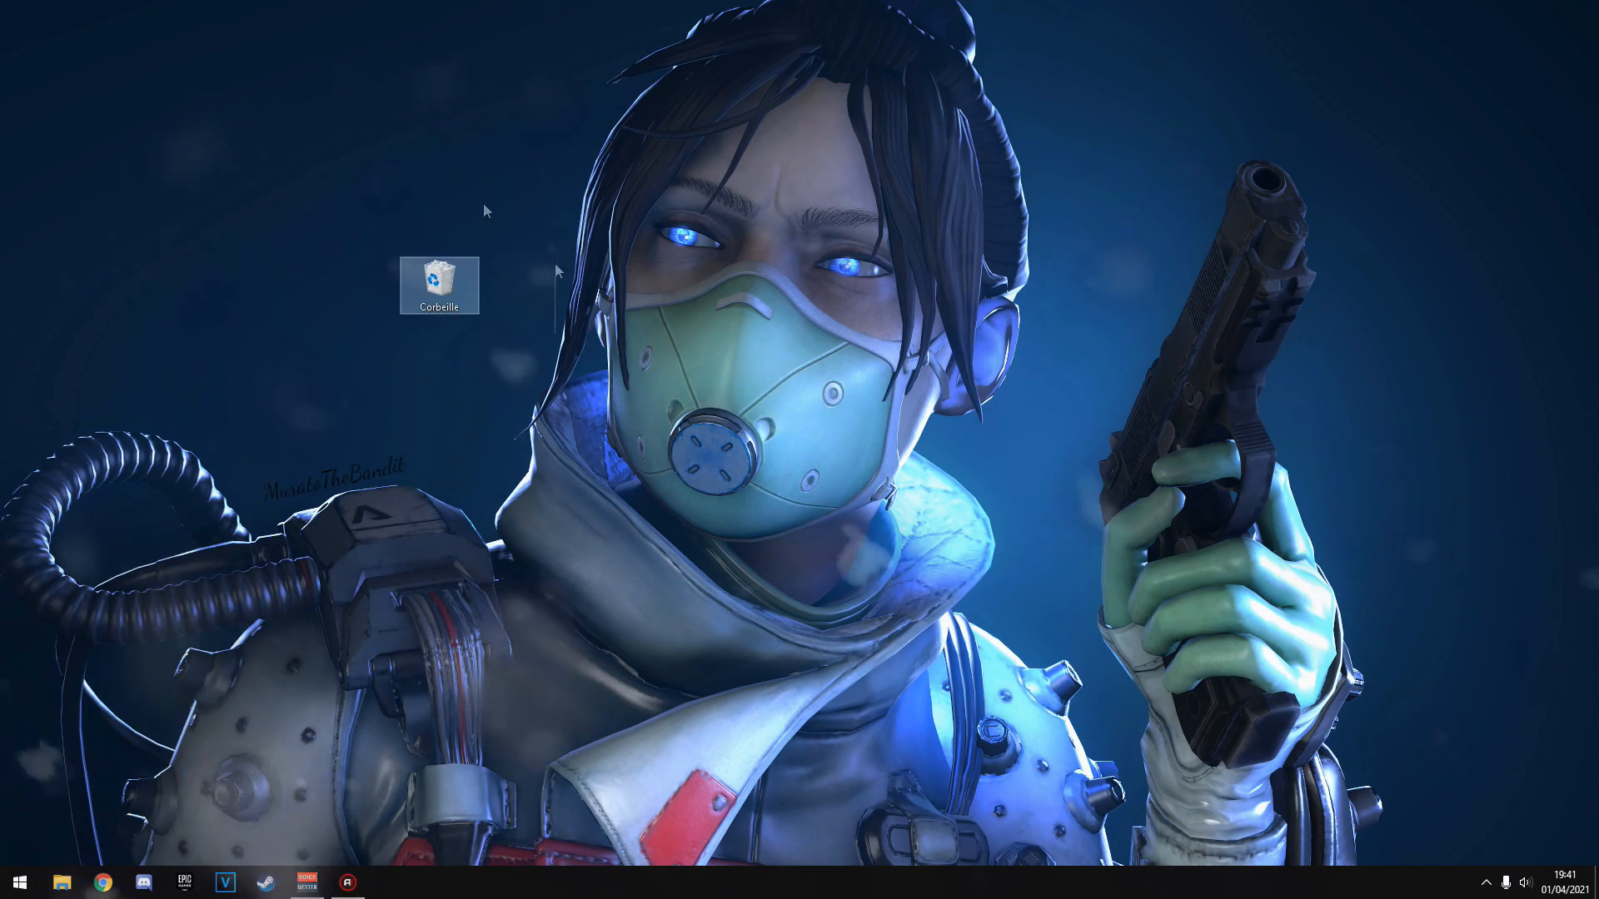
{"action": "right_click", "coordinate": [450, 269]}
{"action": "left_click", "coordinate": [521, 298]}
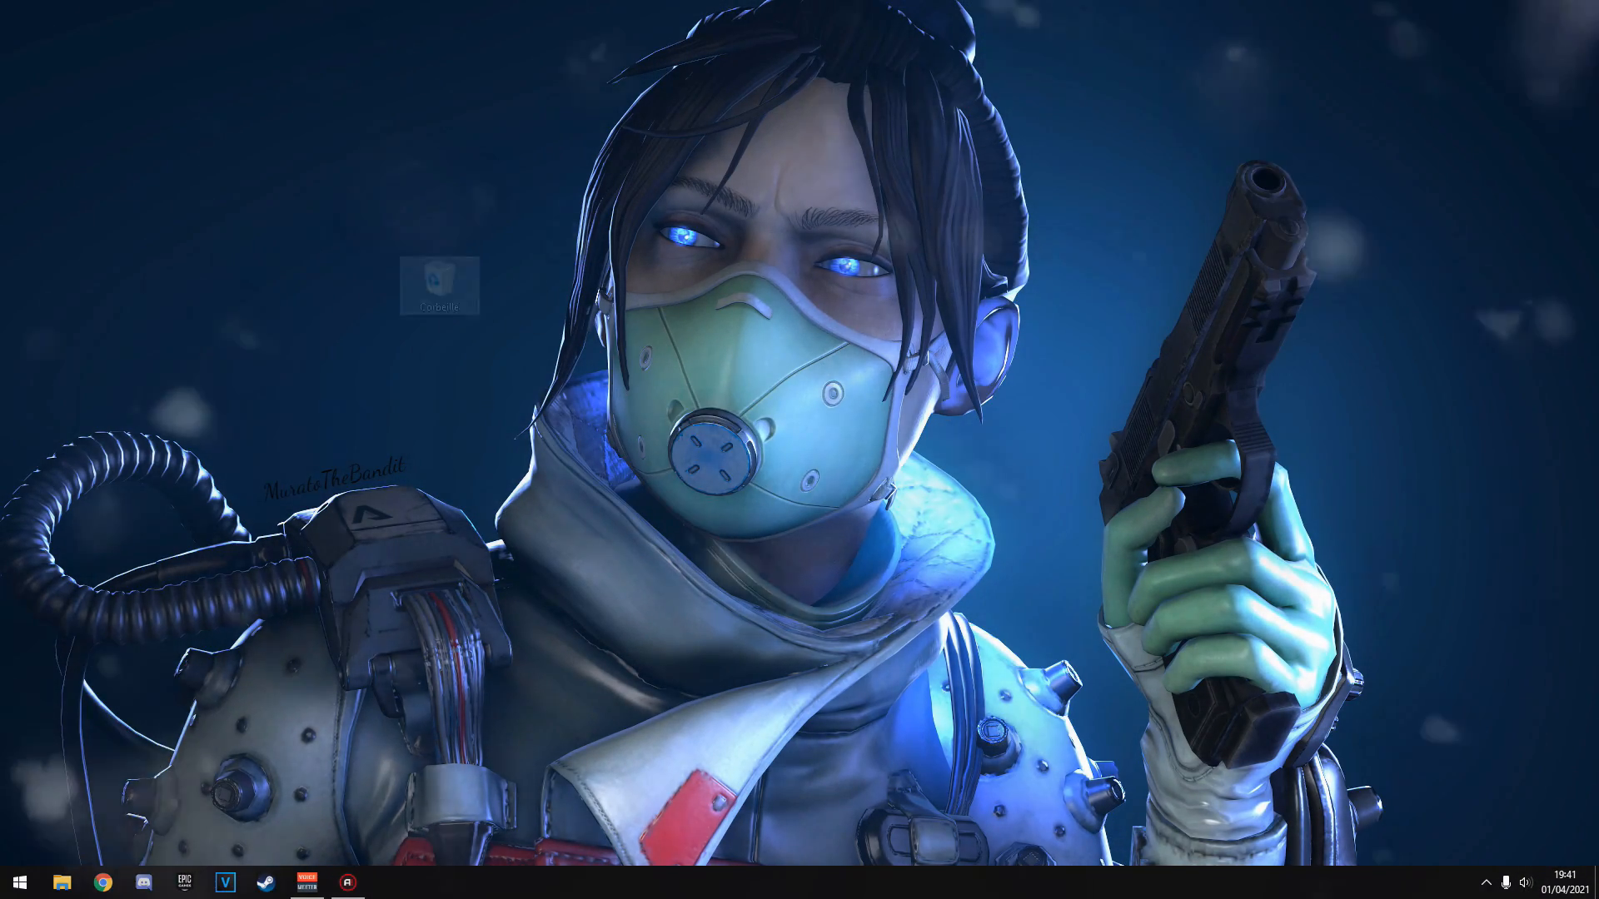
Refresh the desktop twice.
{"action": "left_click", "coordinate": [666, 215]}
{"action": "right_click", "coordinate": [666, 215]}
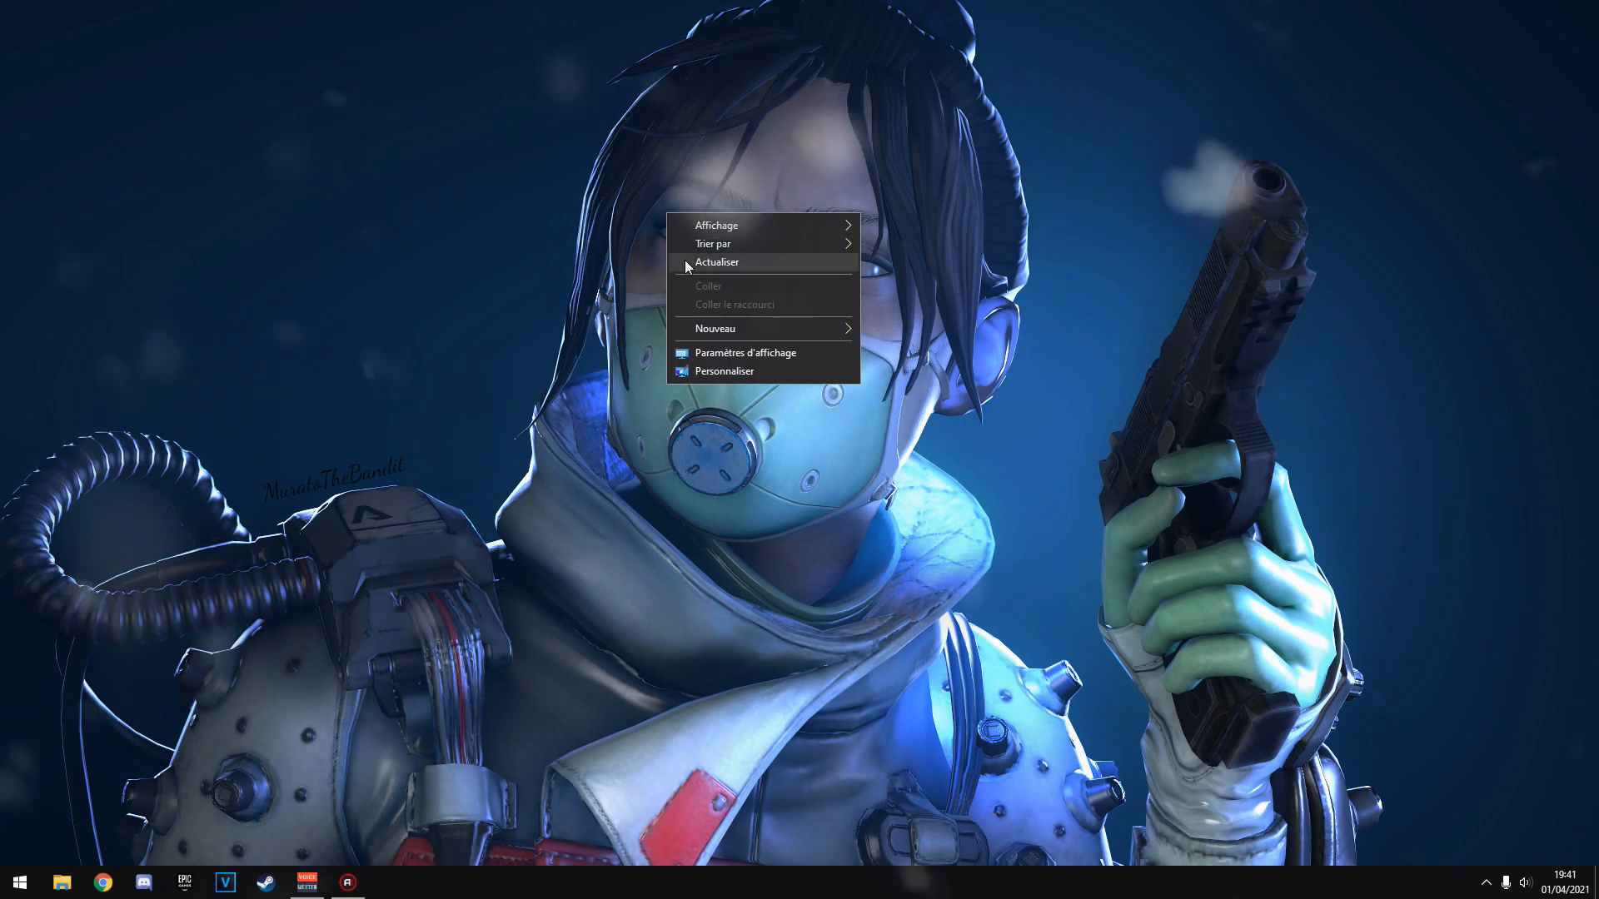
{"action": "left_click", "coordinate": [684, 260]}
{"action": "right_click", "coordinate": [684, 260]}
{"action": "left_click", "coordinate": [707, 308]}
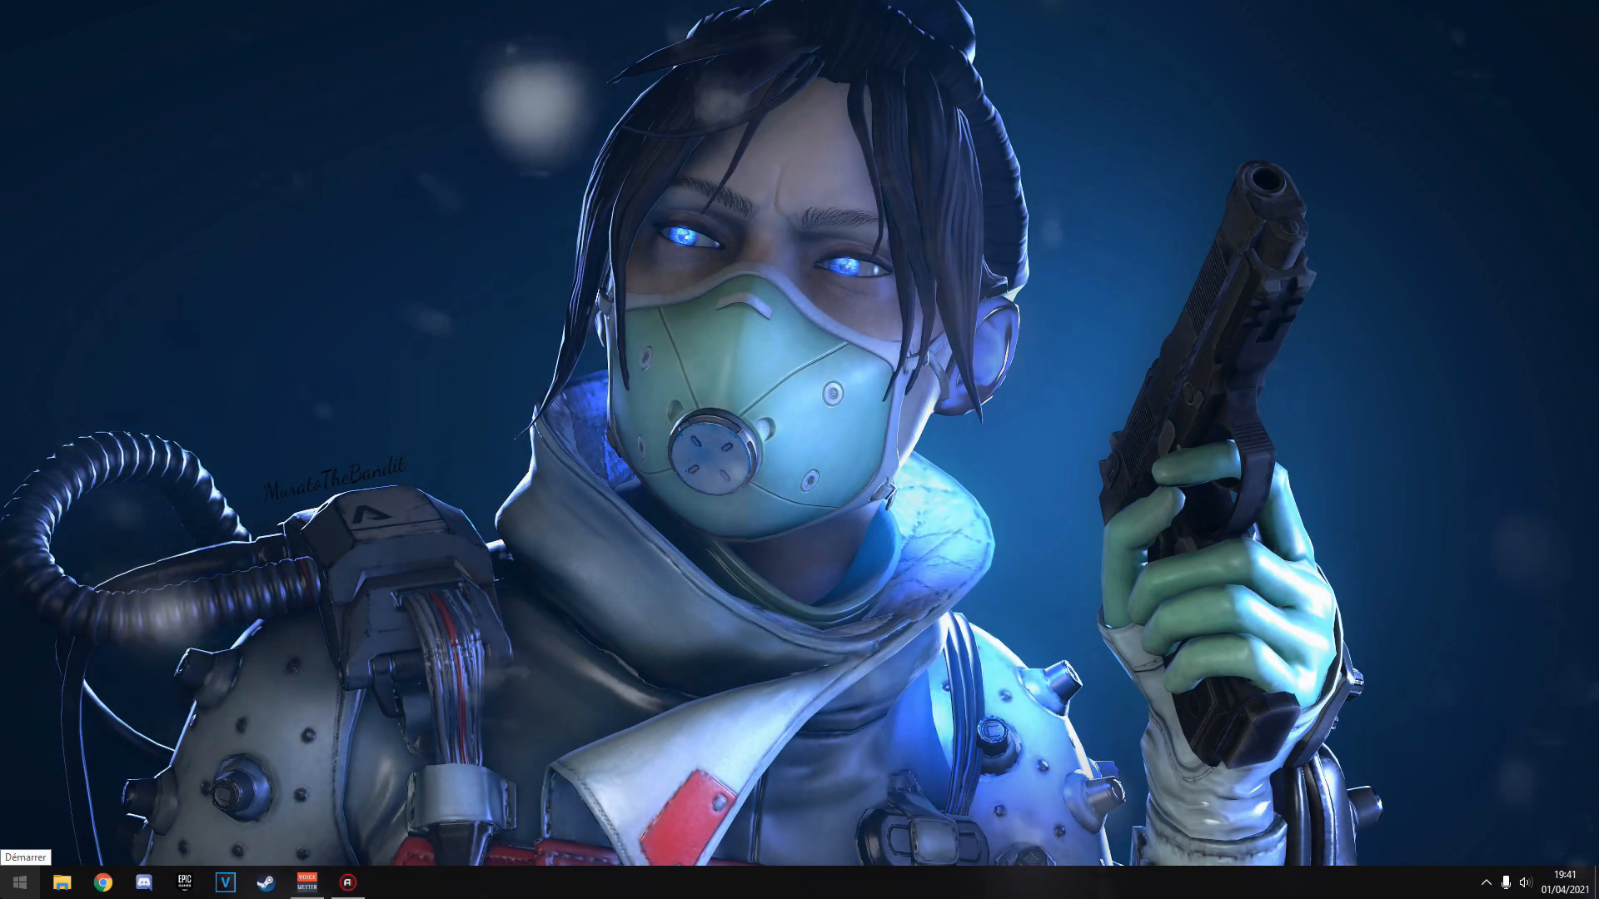
Search Windows for "gest" and open Task Manager.
{"action": "right_click", "coordinate": [5, 895]}
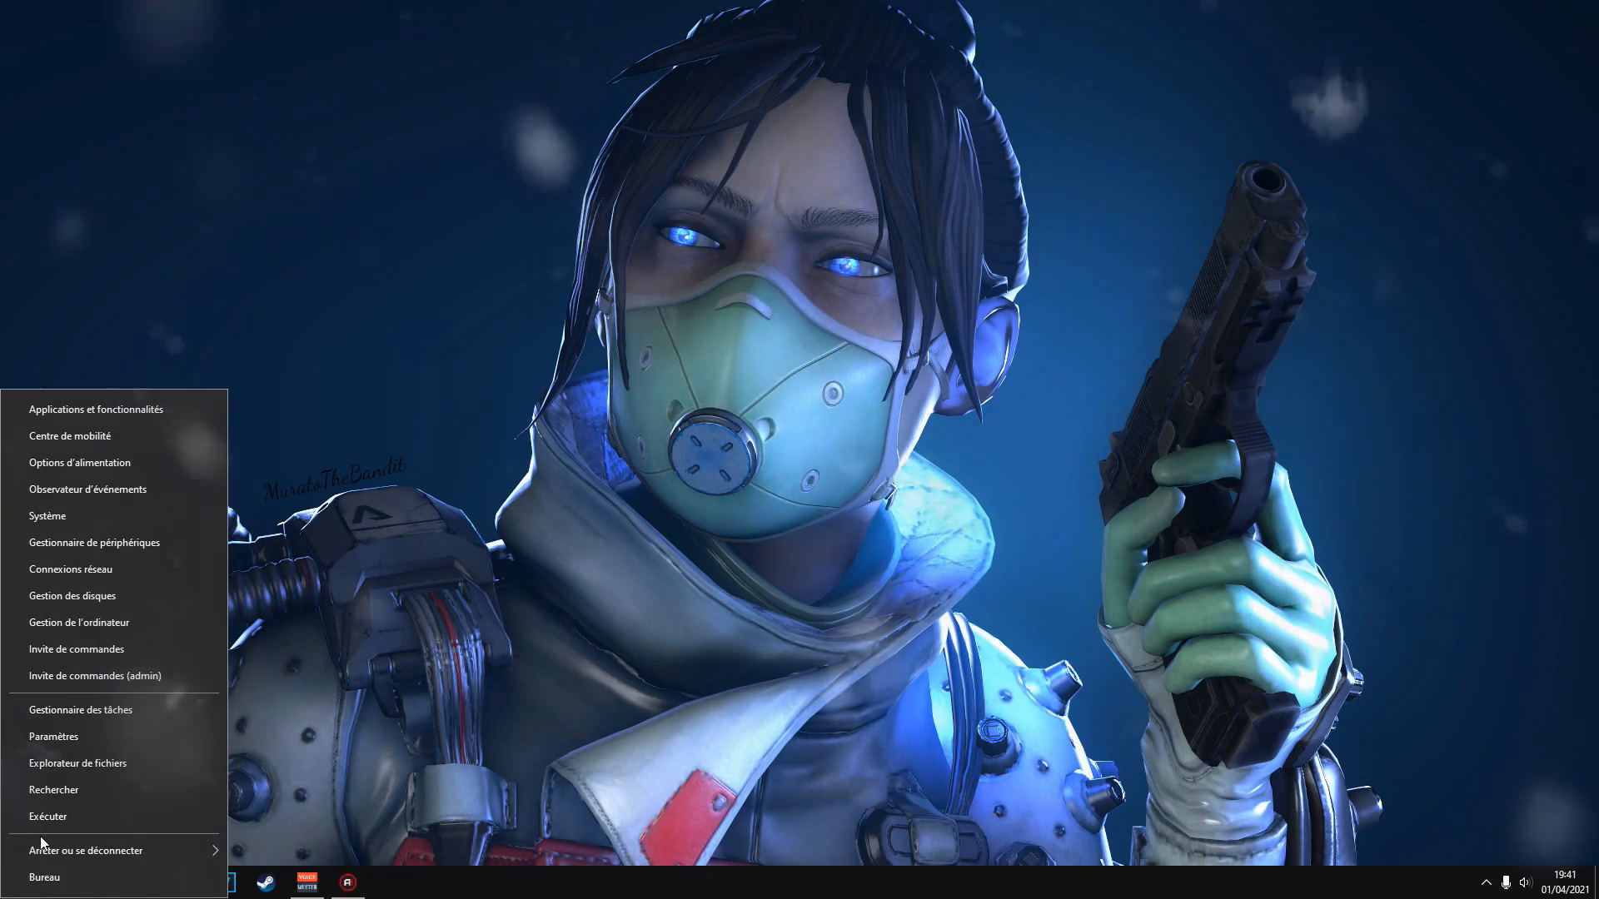
{"action": "left_click", "coordinate": [451, 690]}
{"action": "left_click", "coordinate": [6, 893]}
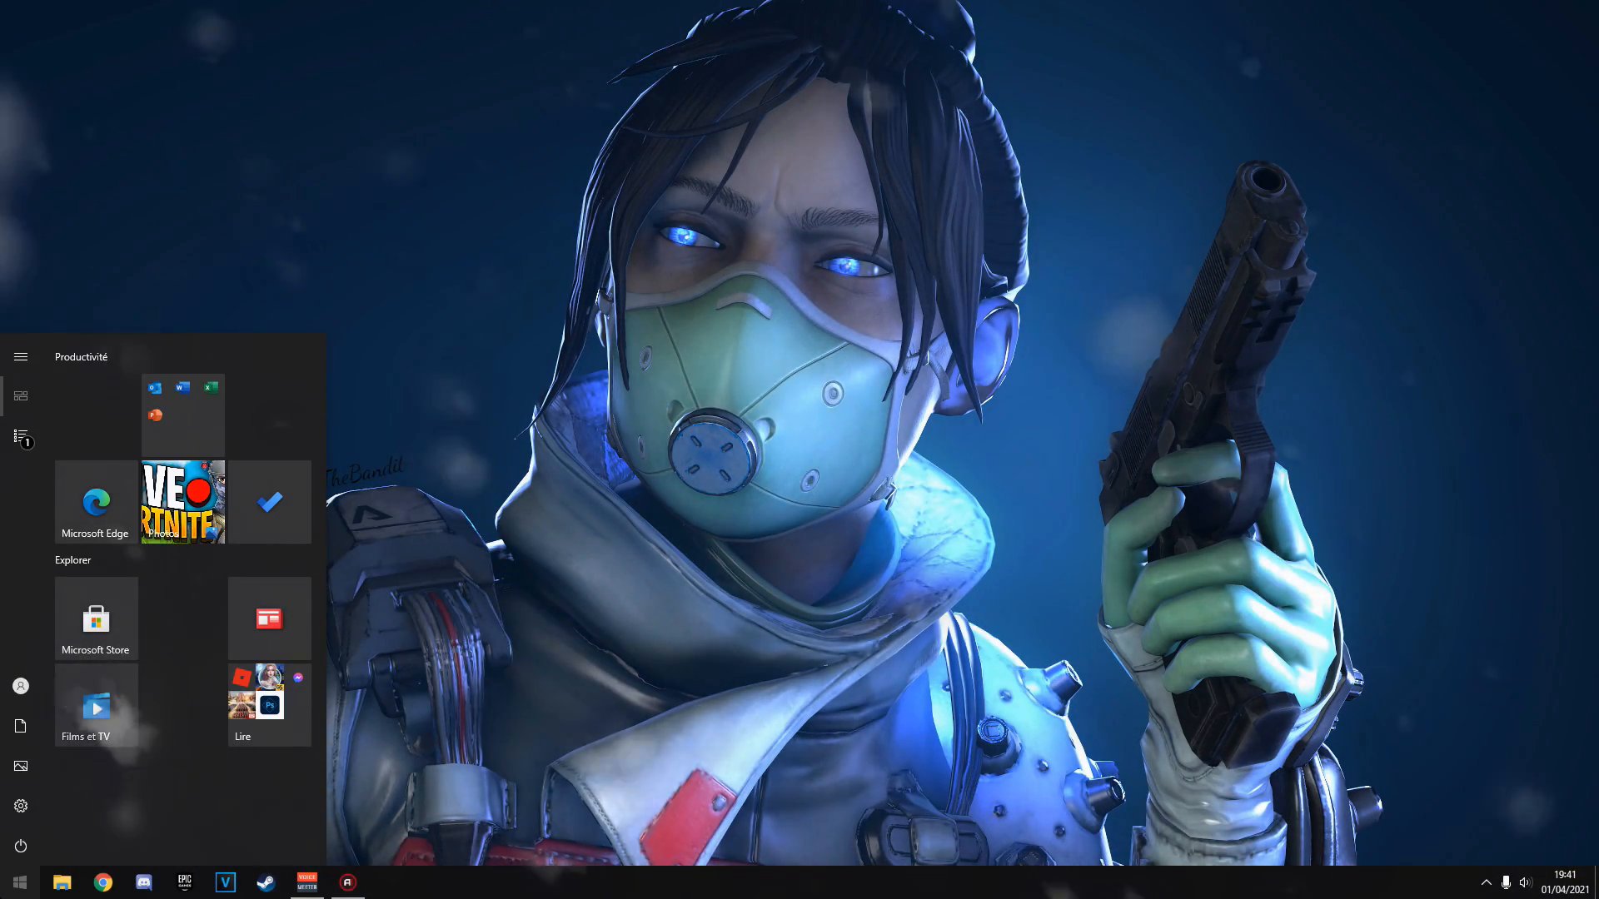
{"action": "type", "text": "gest"}
{"action": "left_click", "coordinate": [228, 411]}
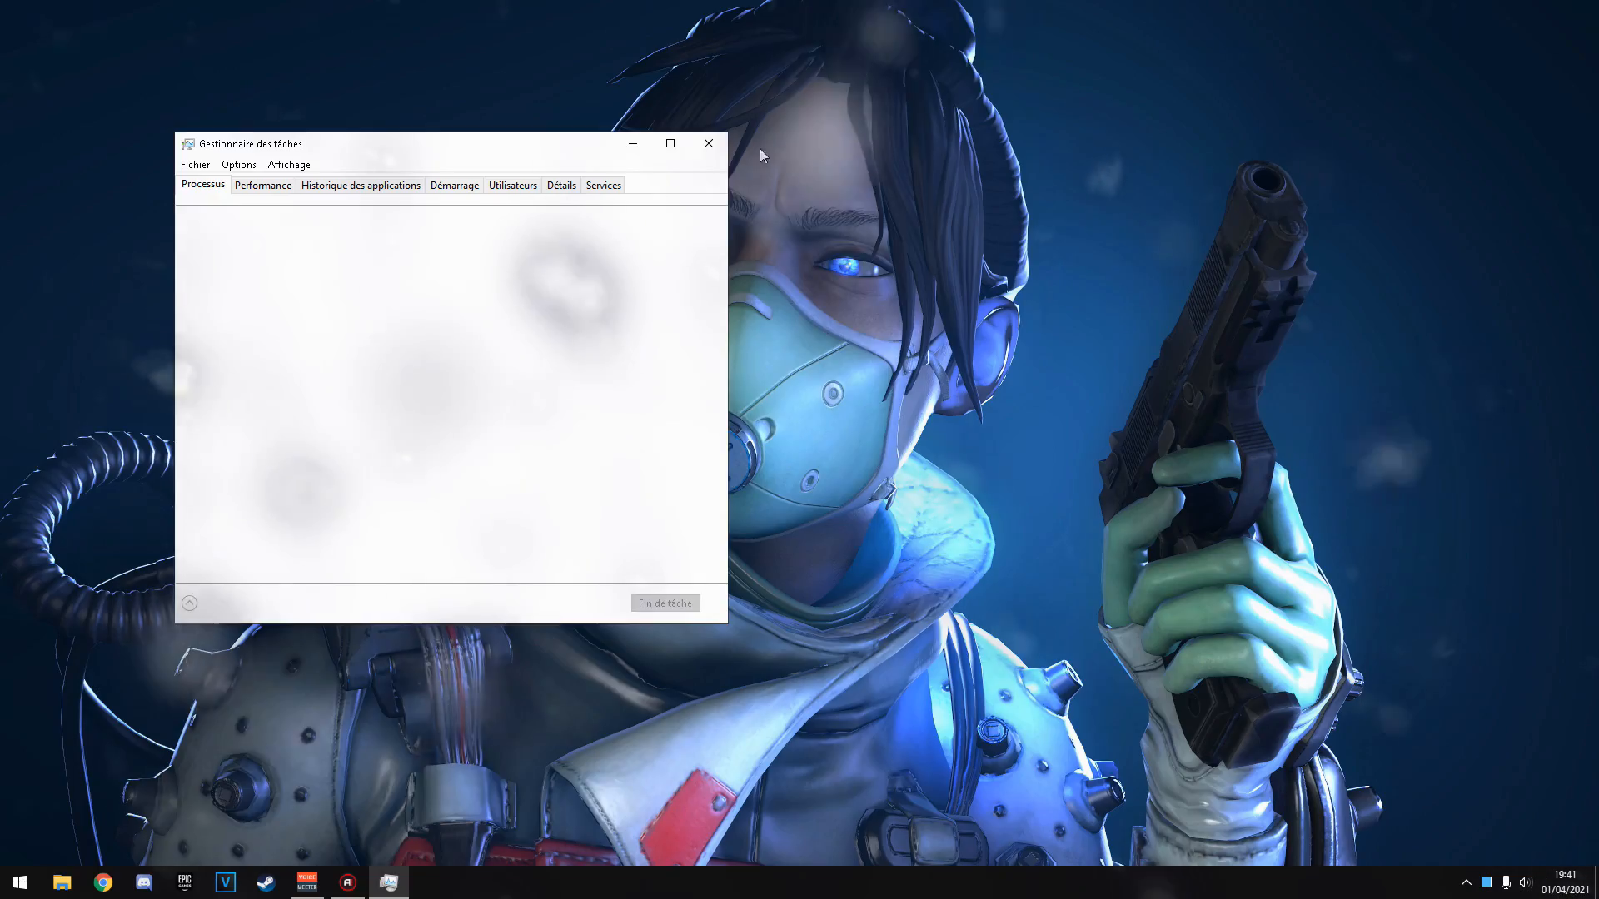
Show Task Manager maximized with full details and display its list of startup programs.
{"action": "left_click", "coordinate": [671, 144]}
{"action": "scroll", "coordinate": [551, 421], "scroll_direction": "down", "scroll_amount": 2}
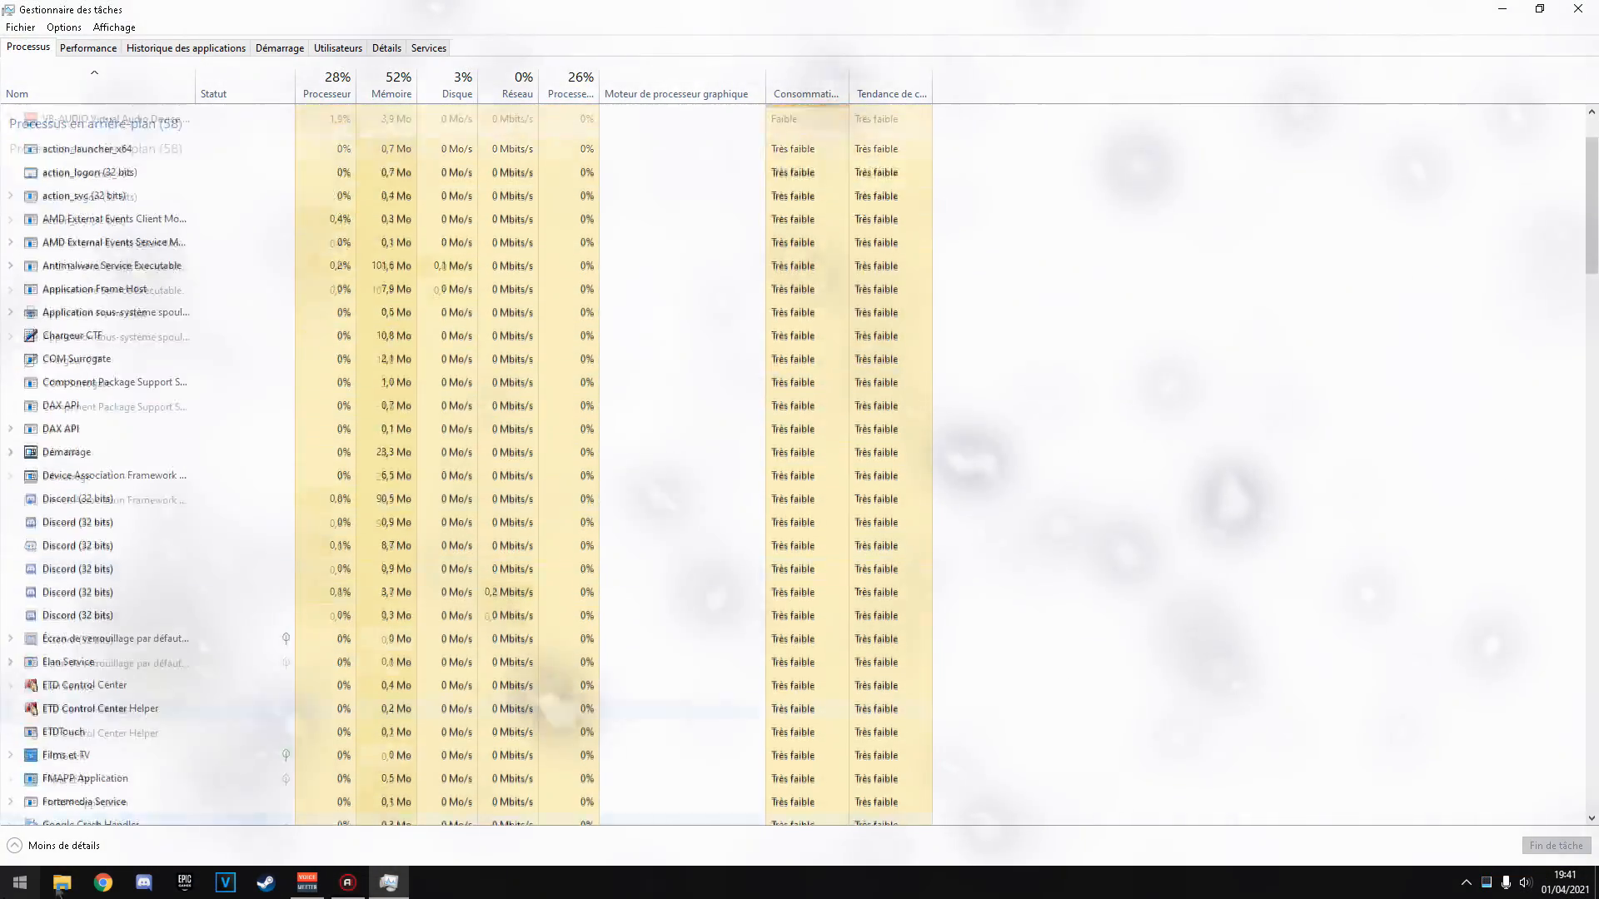
{"action": "left_click", "coordinate": [14, 846]}
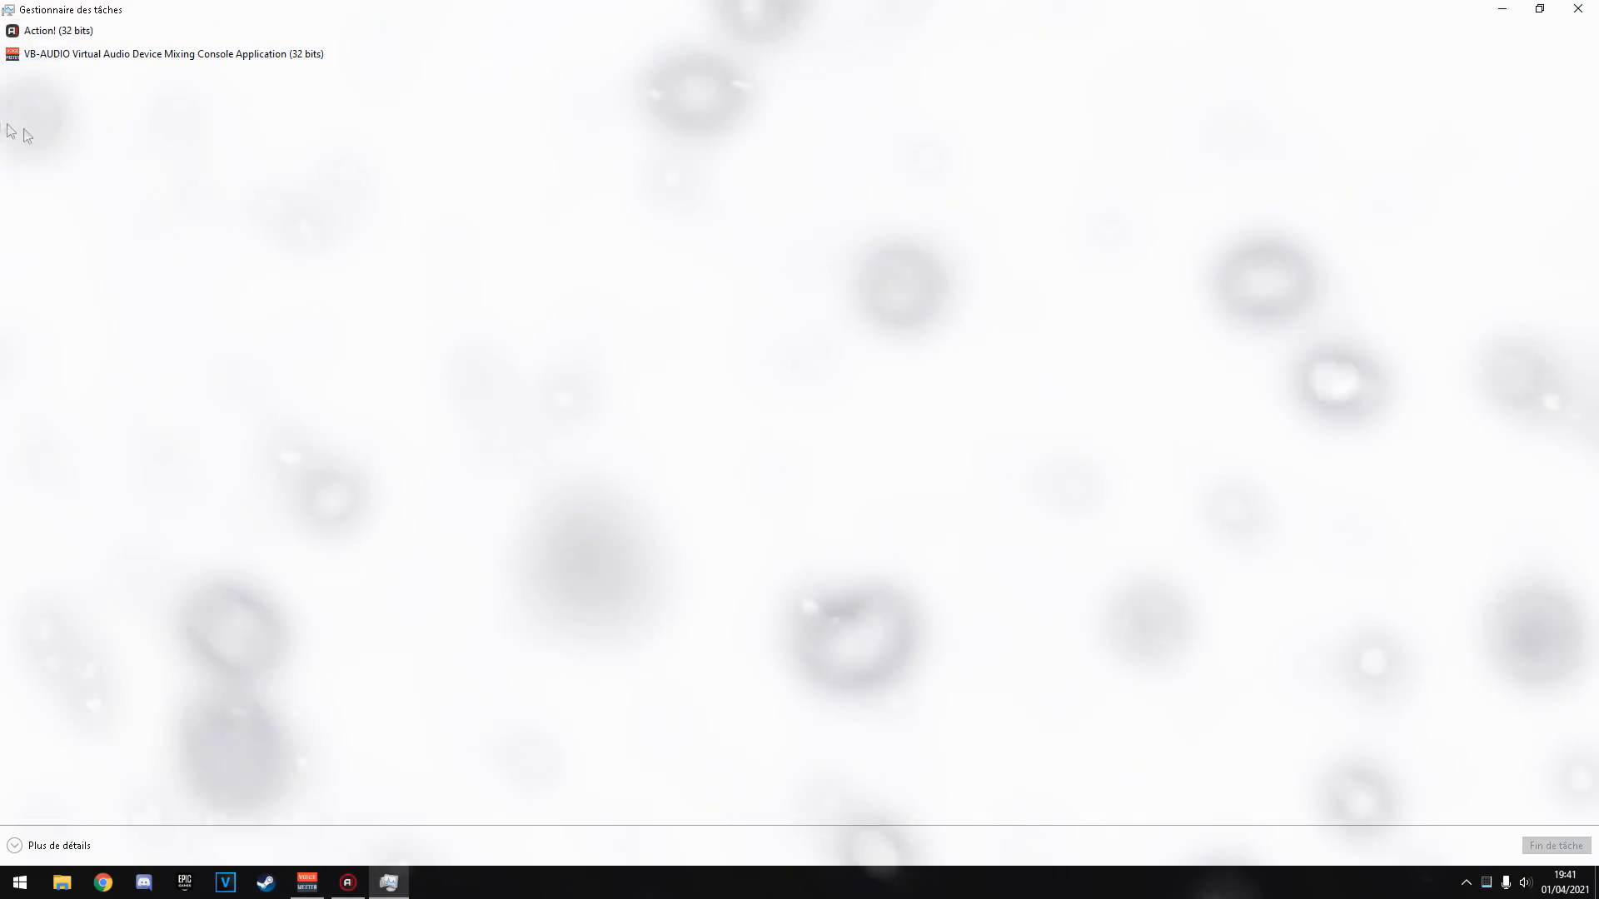
{"action": "left_click", "coordinate": [14, 847]}
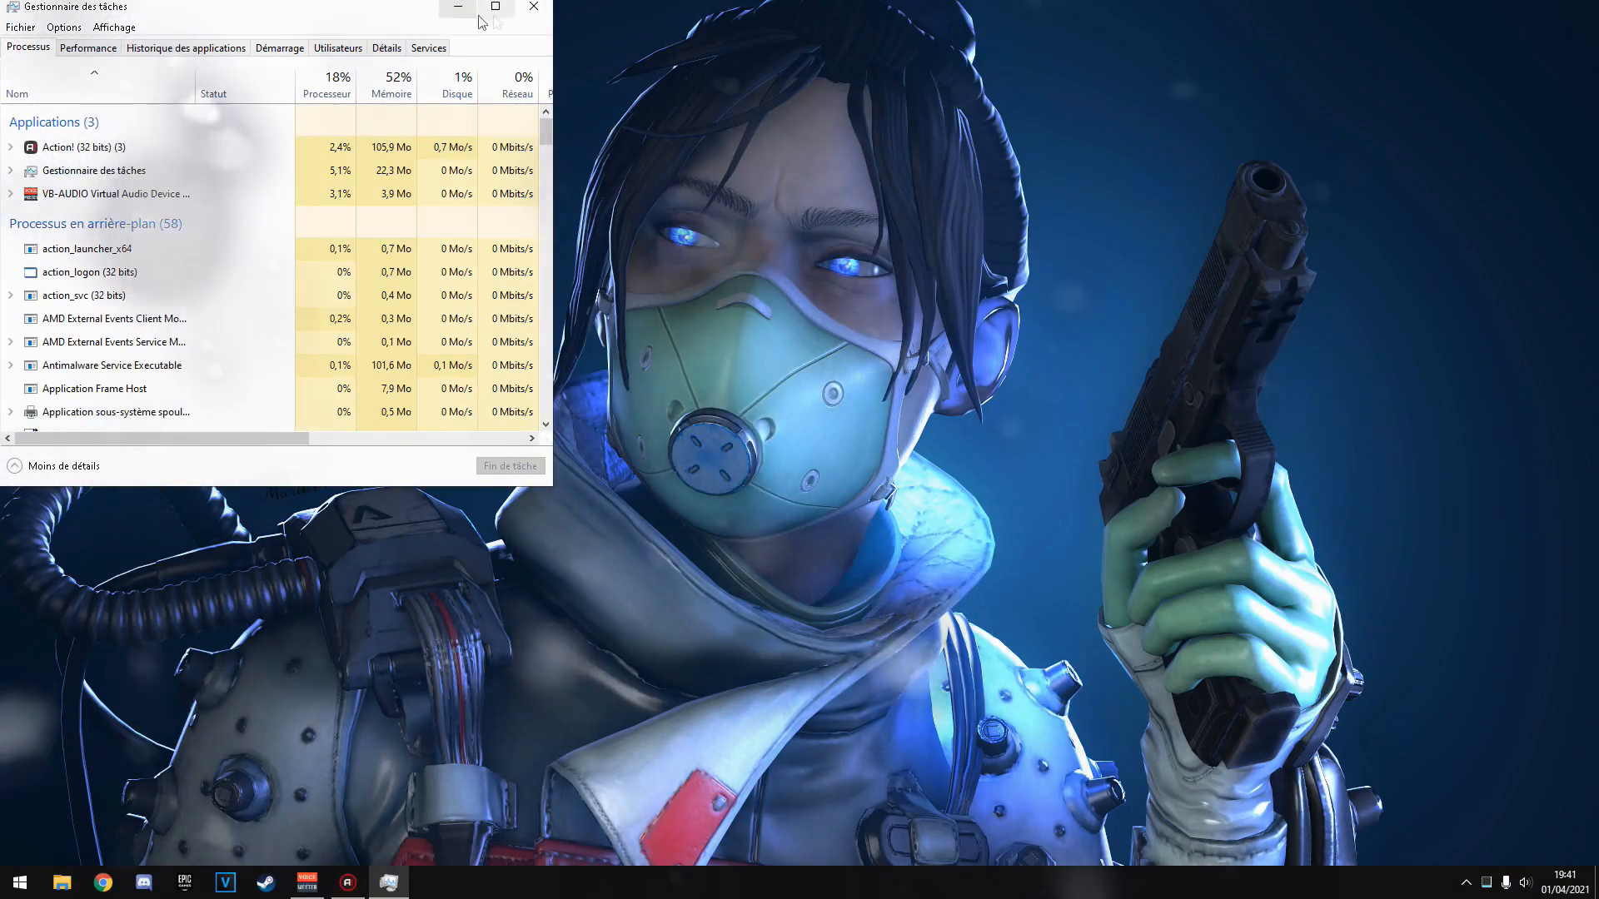
{"action": "double_click", "coordinate": [357, 10]}
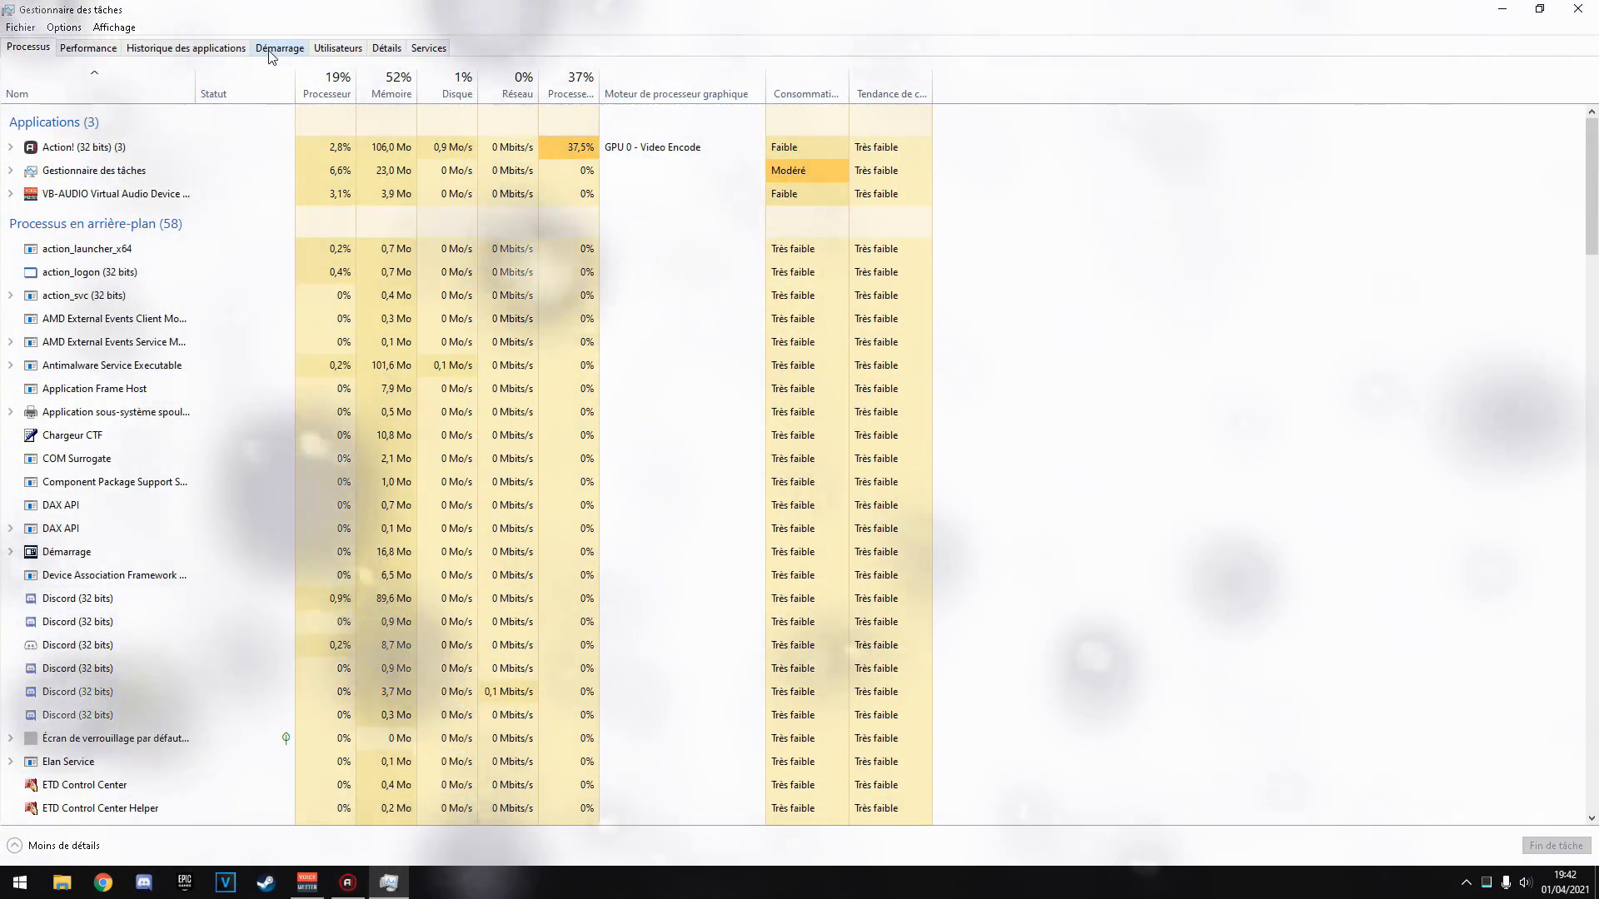
{"action": "left_click", "coordinate": [272, 52]}
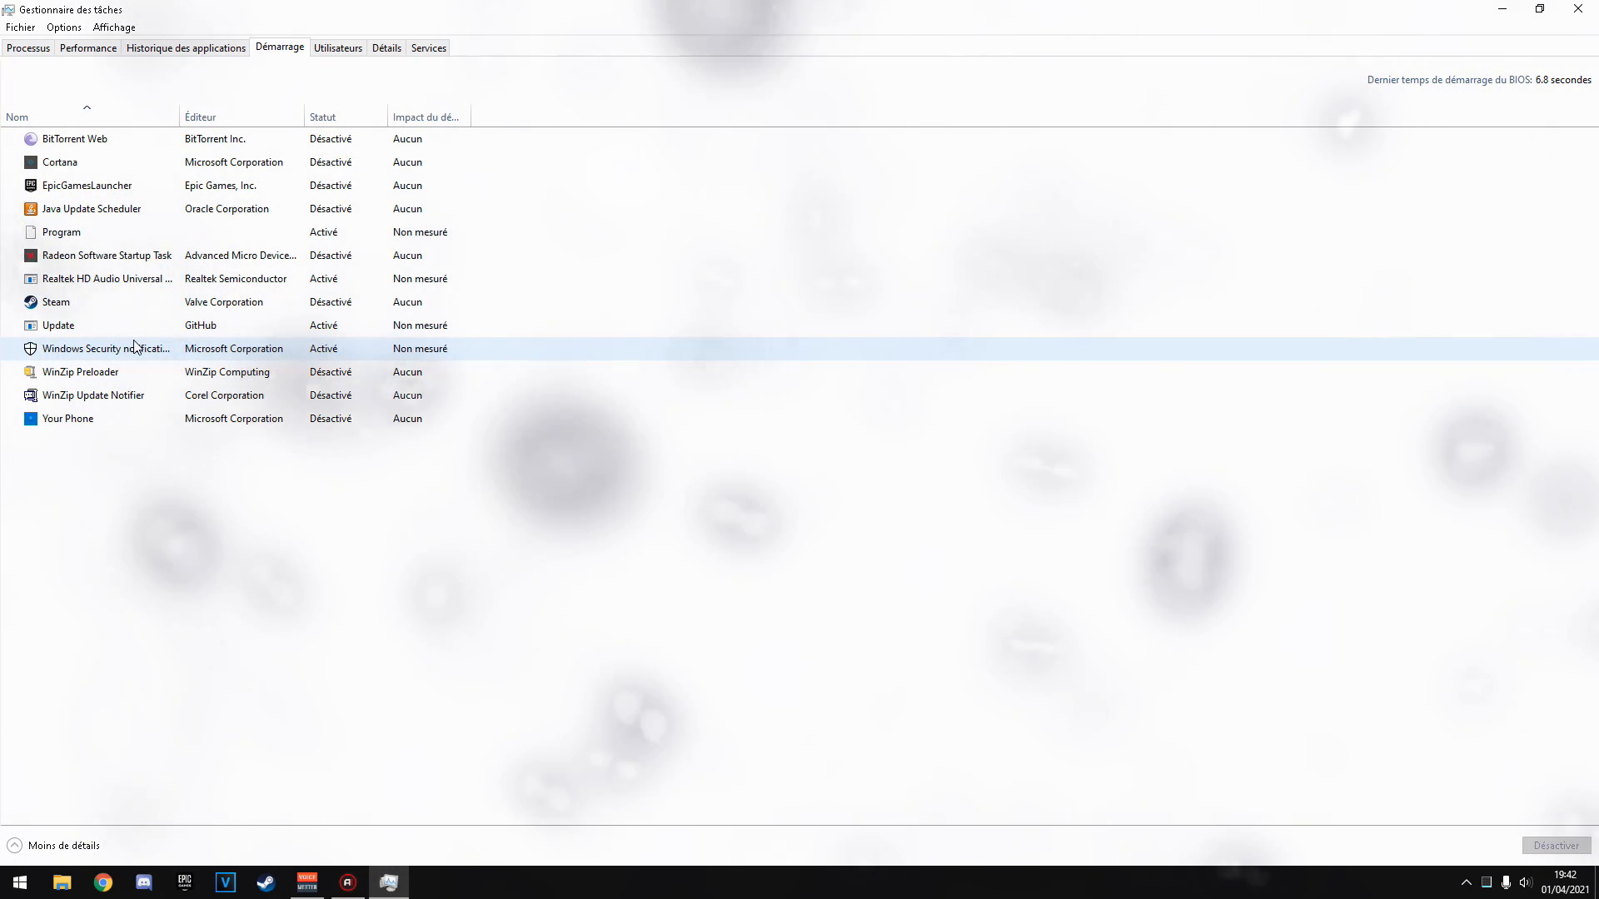
Review the running processes, the startup programs and the resource usage per user in Task Manager.
{"action": "left_click", "coordinate": [28, 47]}
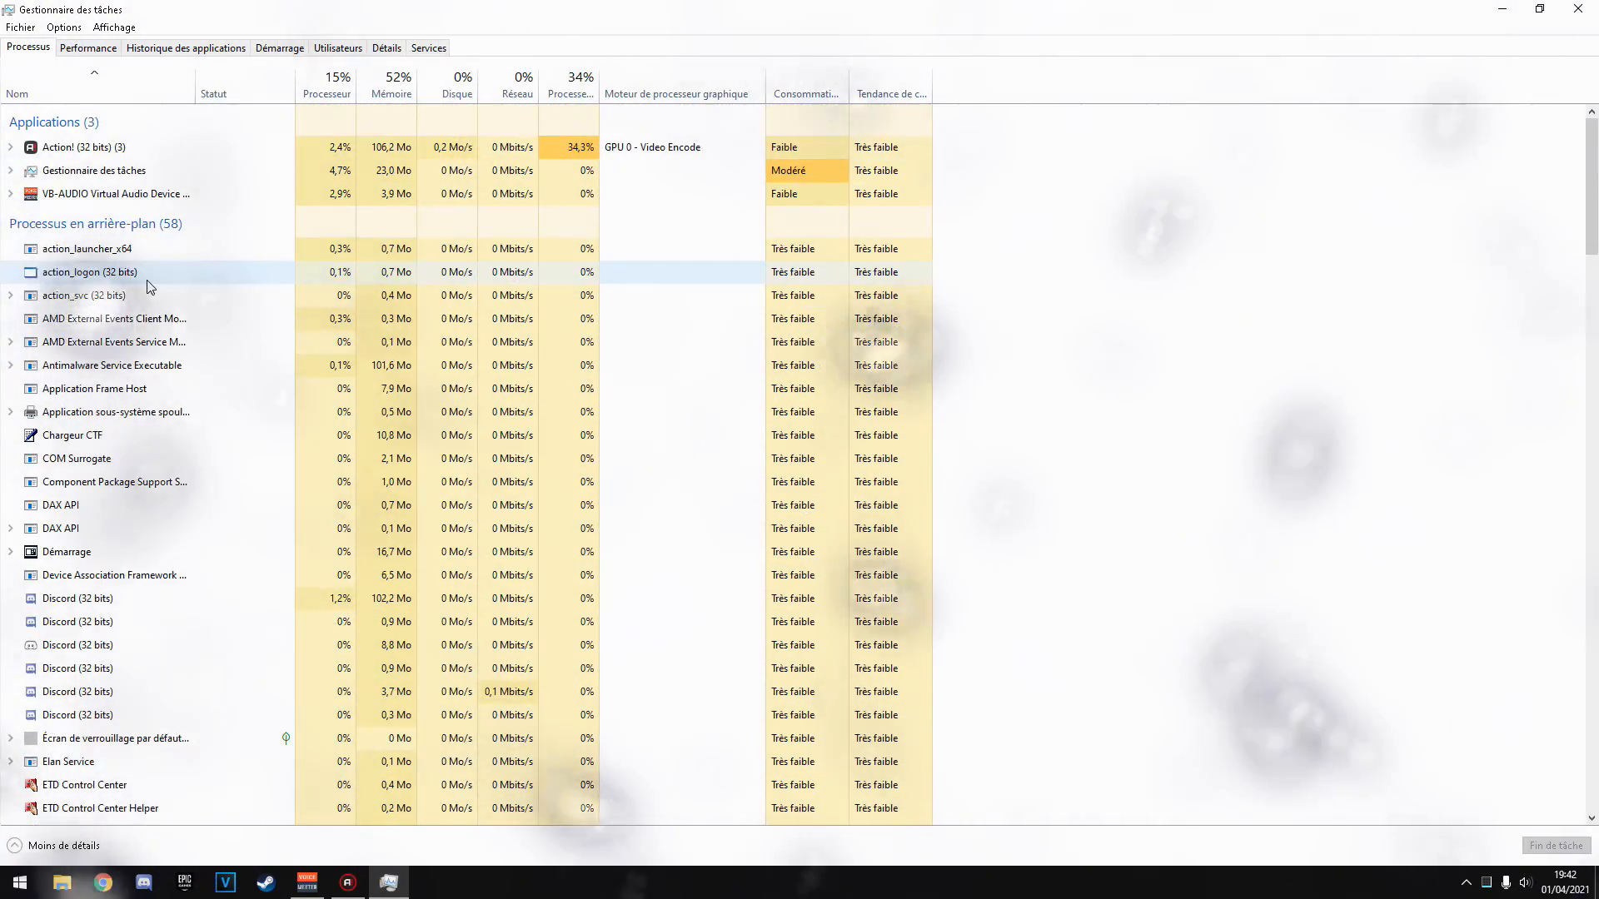
{"action": "scroll", "coordinate": [147, 416], "scroll_direction": "down", "scroll_amount": 1}
{"action": "left_click", "coordinate": [302, 49]}
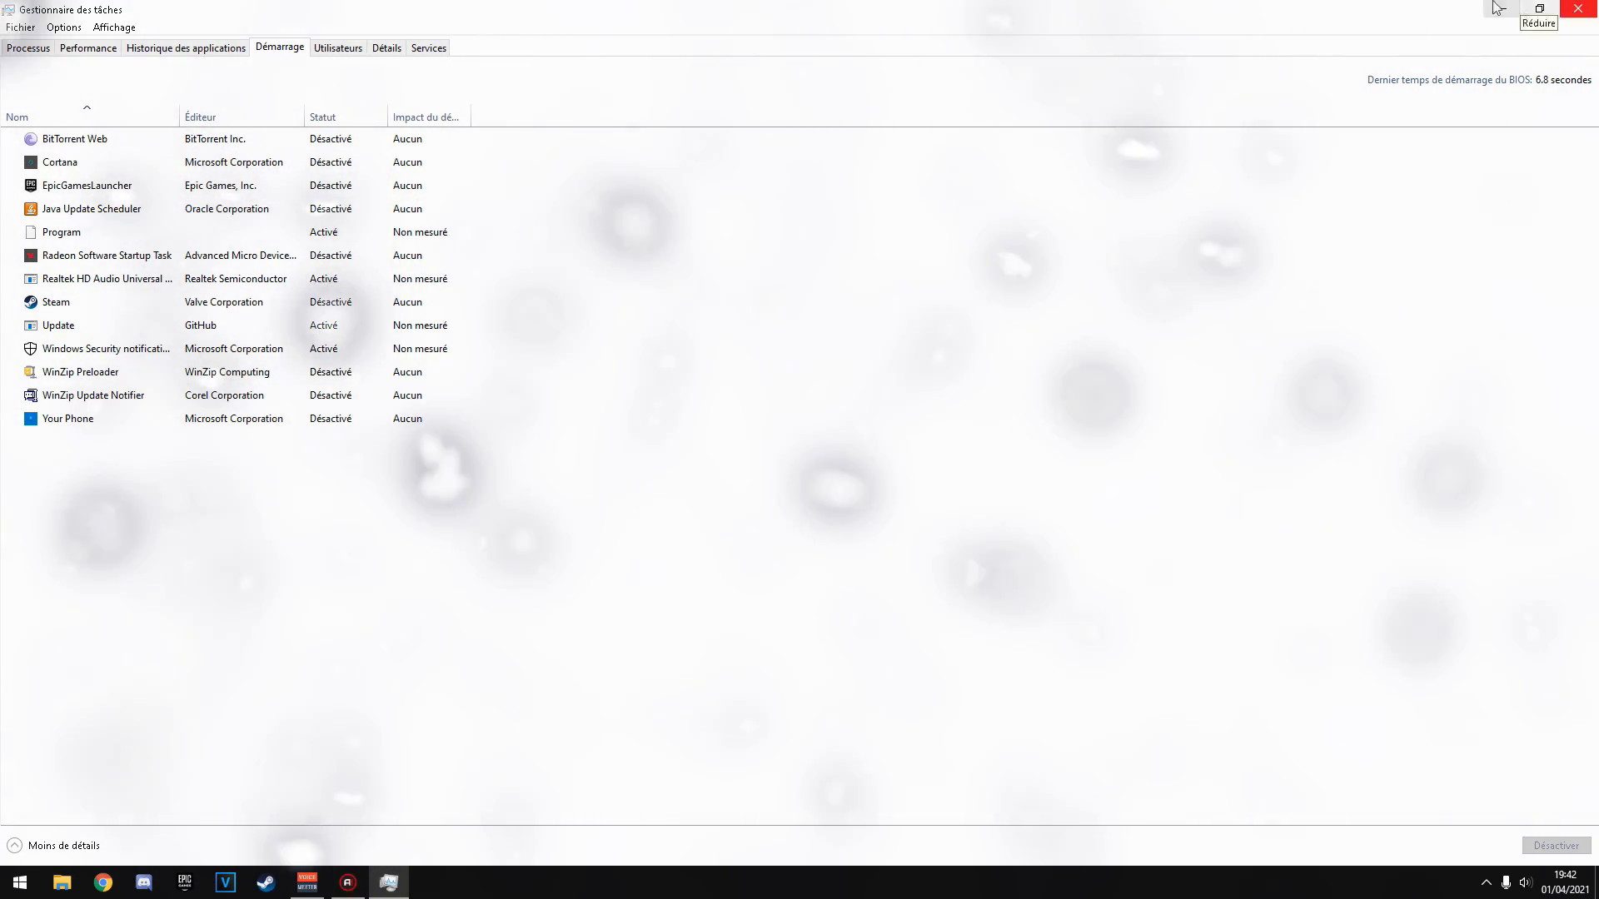
{"action": "left_click", "coordinate": [337, 48]}
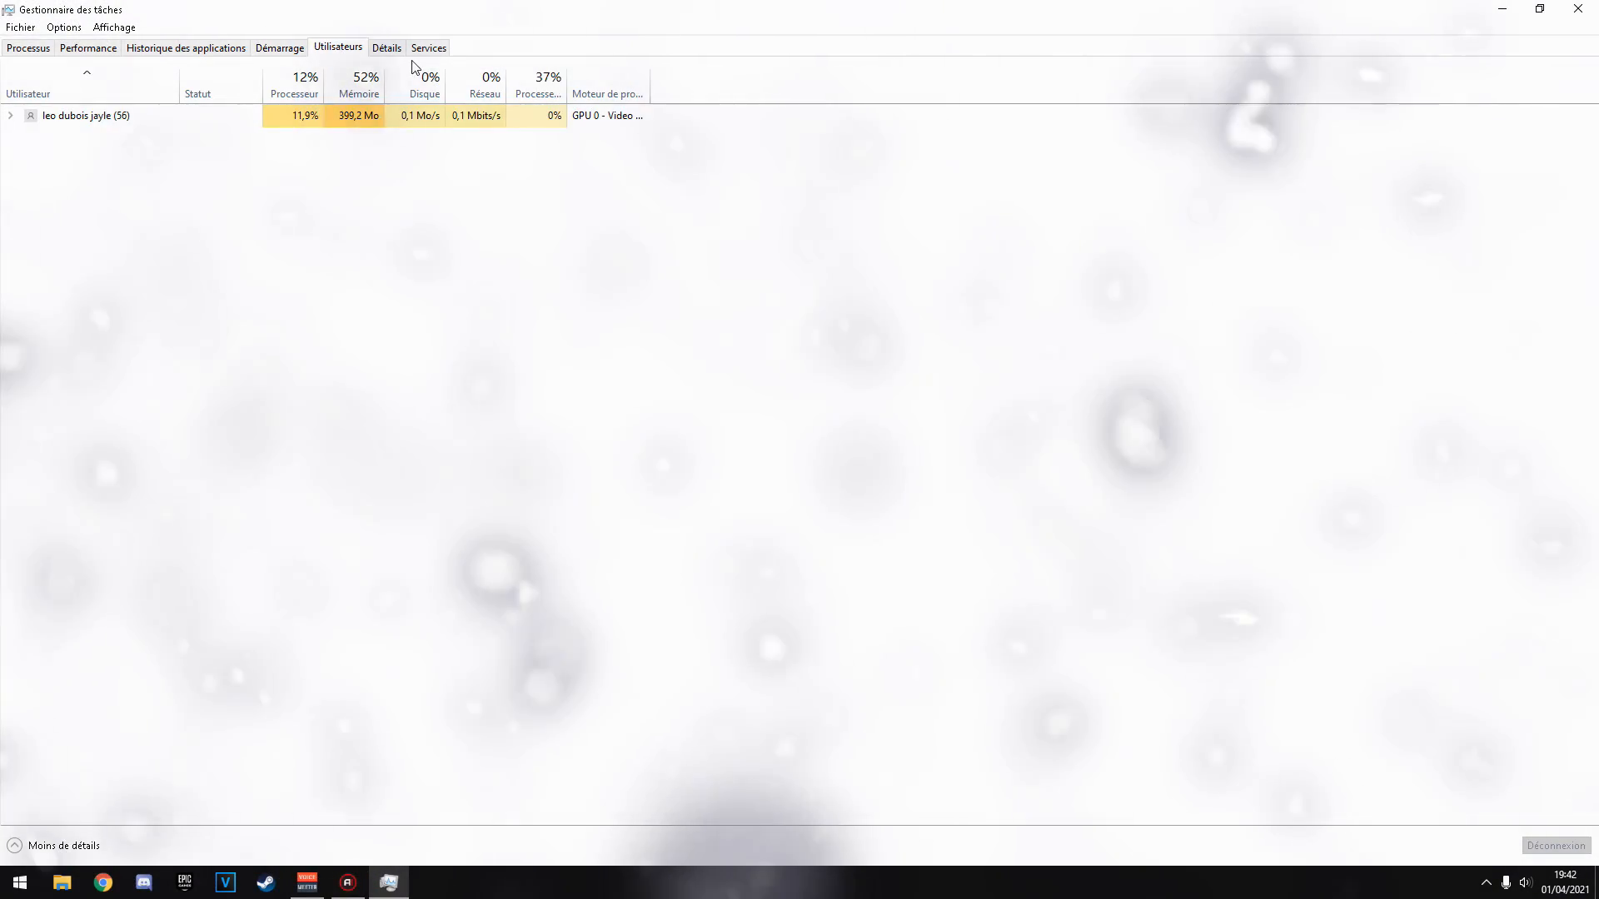
Examine the detailed process list and the priority options available for Action.exe.
{"action": "left_click", "coordinate": [387, 48]}
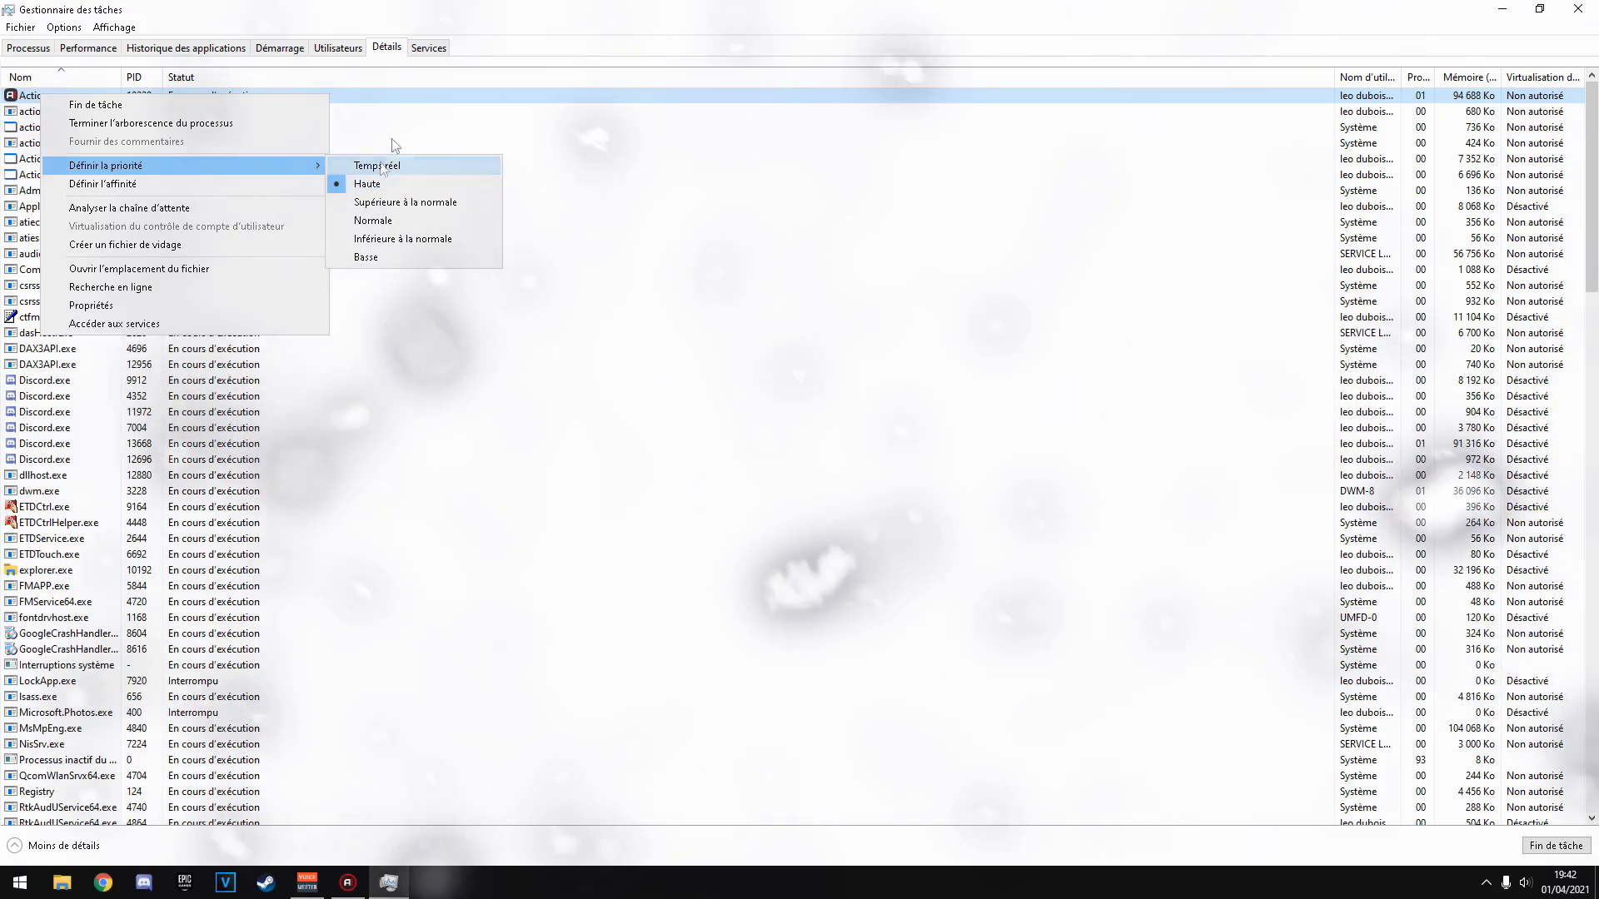
{"action": "left_click", "coordinate": [430, 78]}
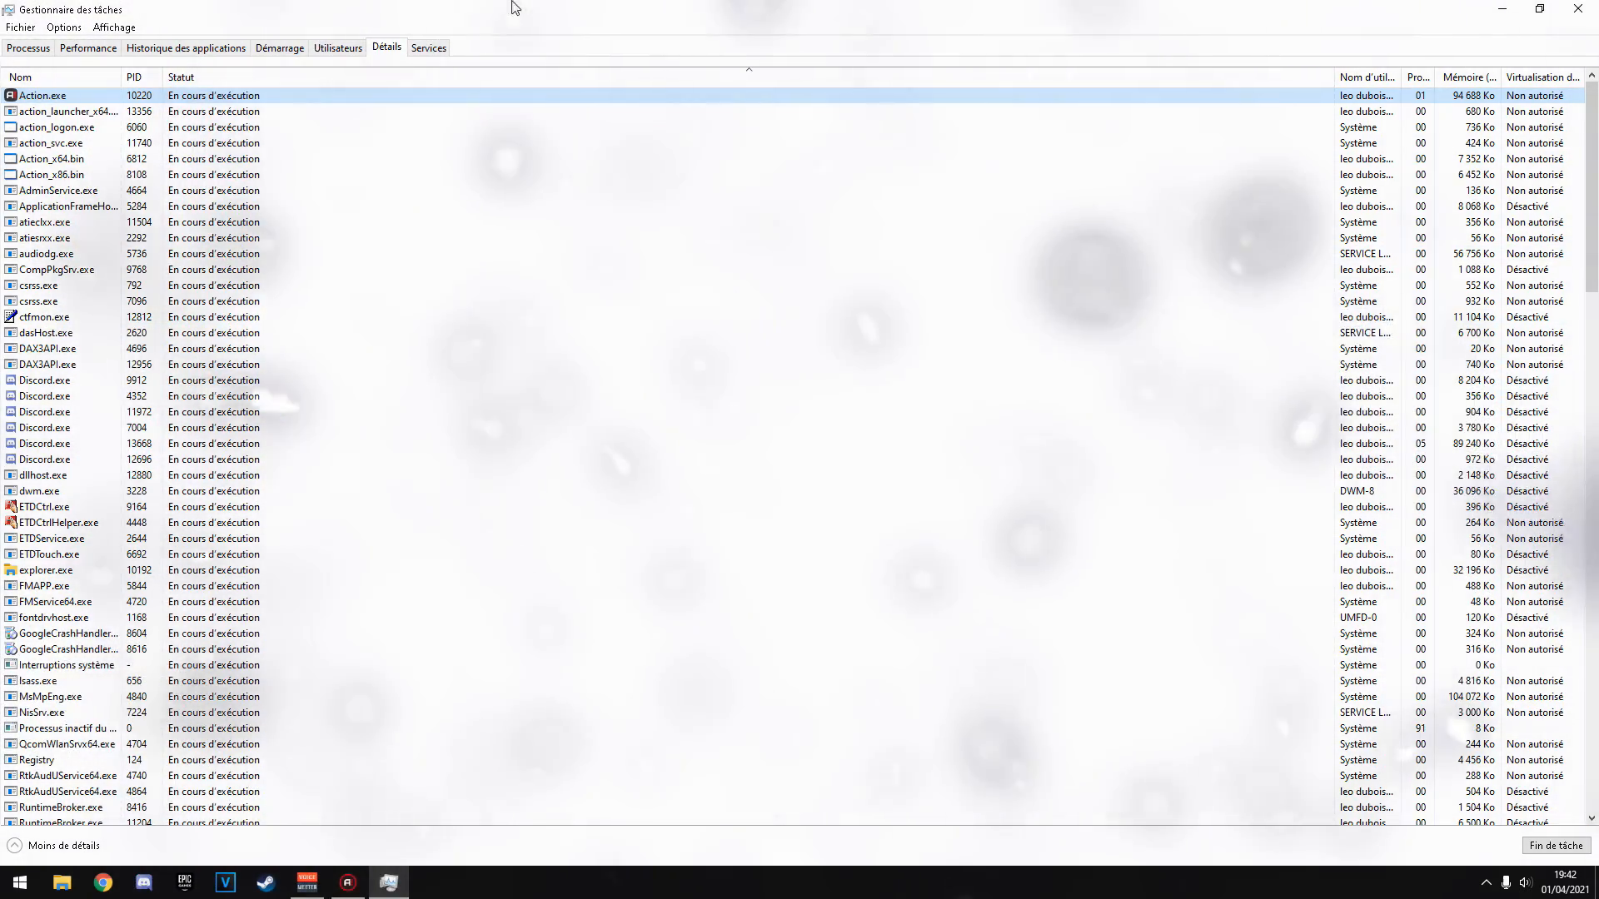
{"action": "scroll", "coordinate": [453, 557], "scroll_direction": "down", "scroll_amount": 3}
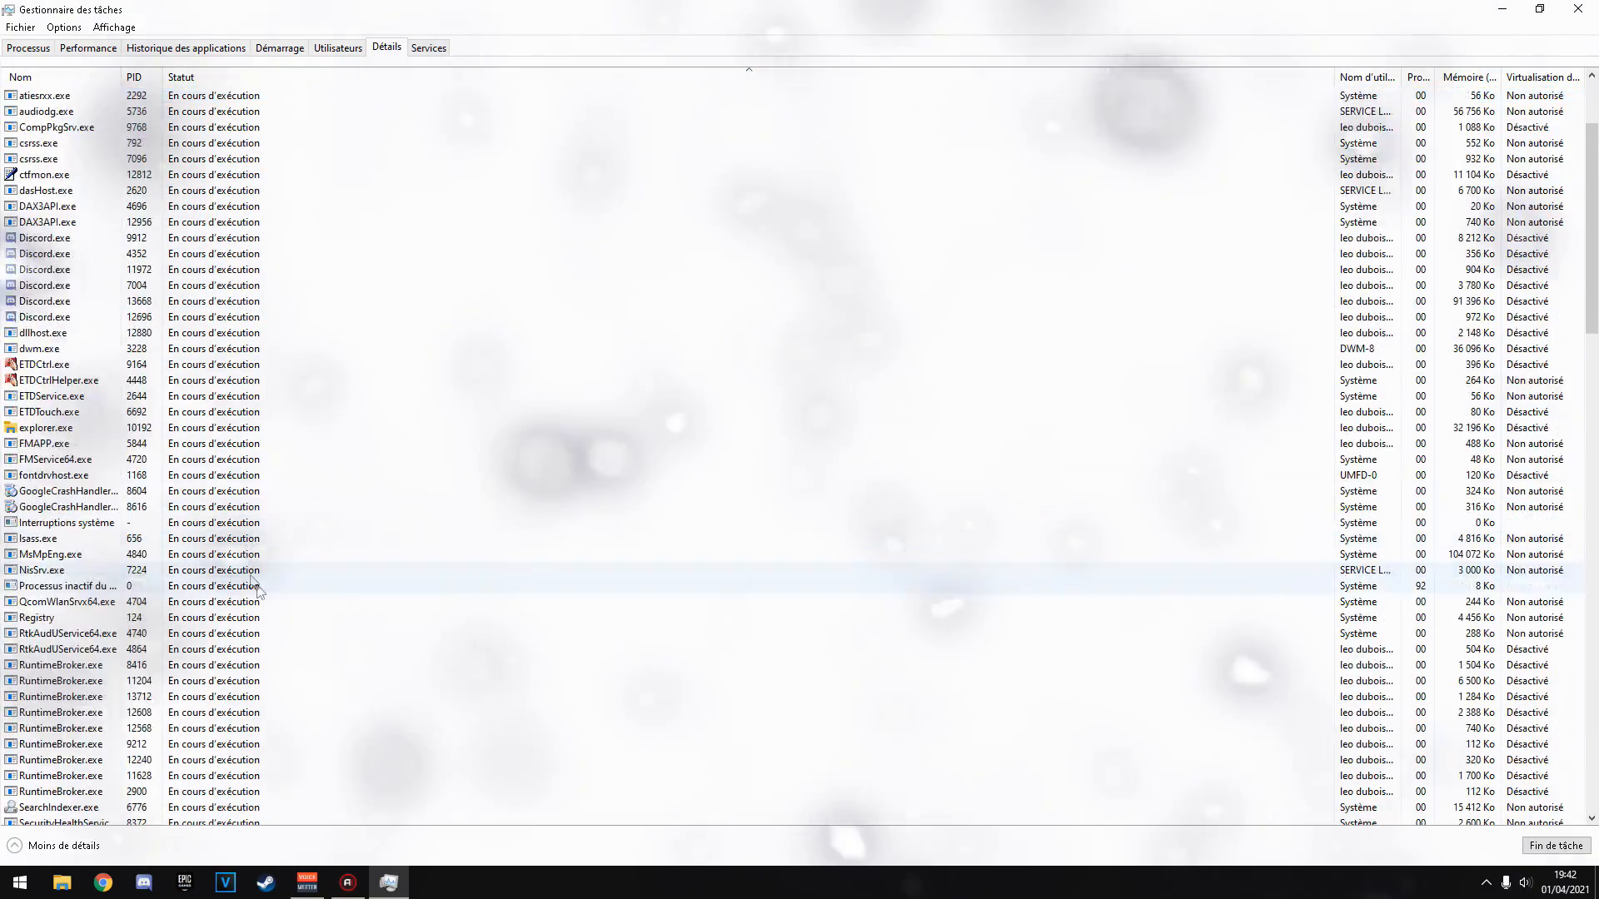
{"action": "scroll", "coordinate": [59, 350], "scroll_direction": "up", "scroll_amount": 3}
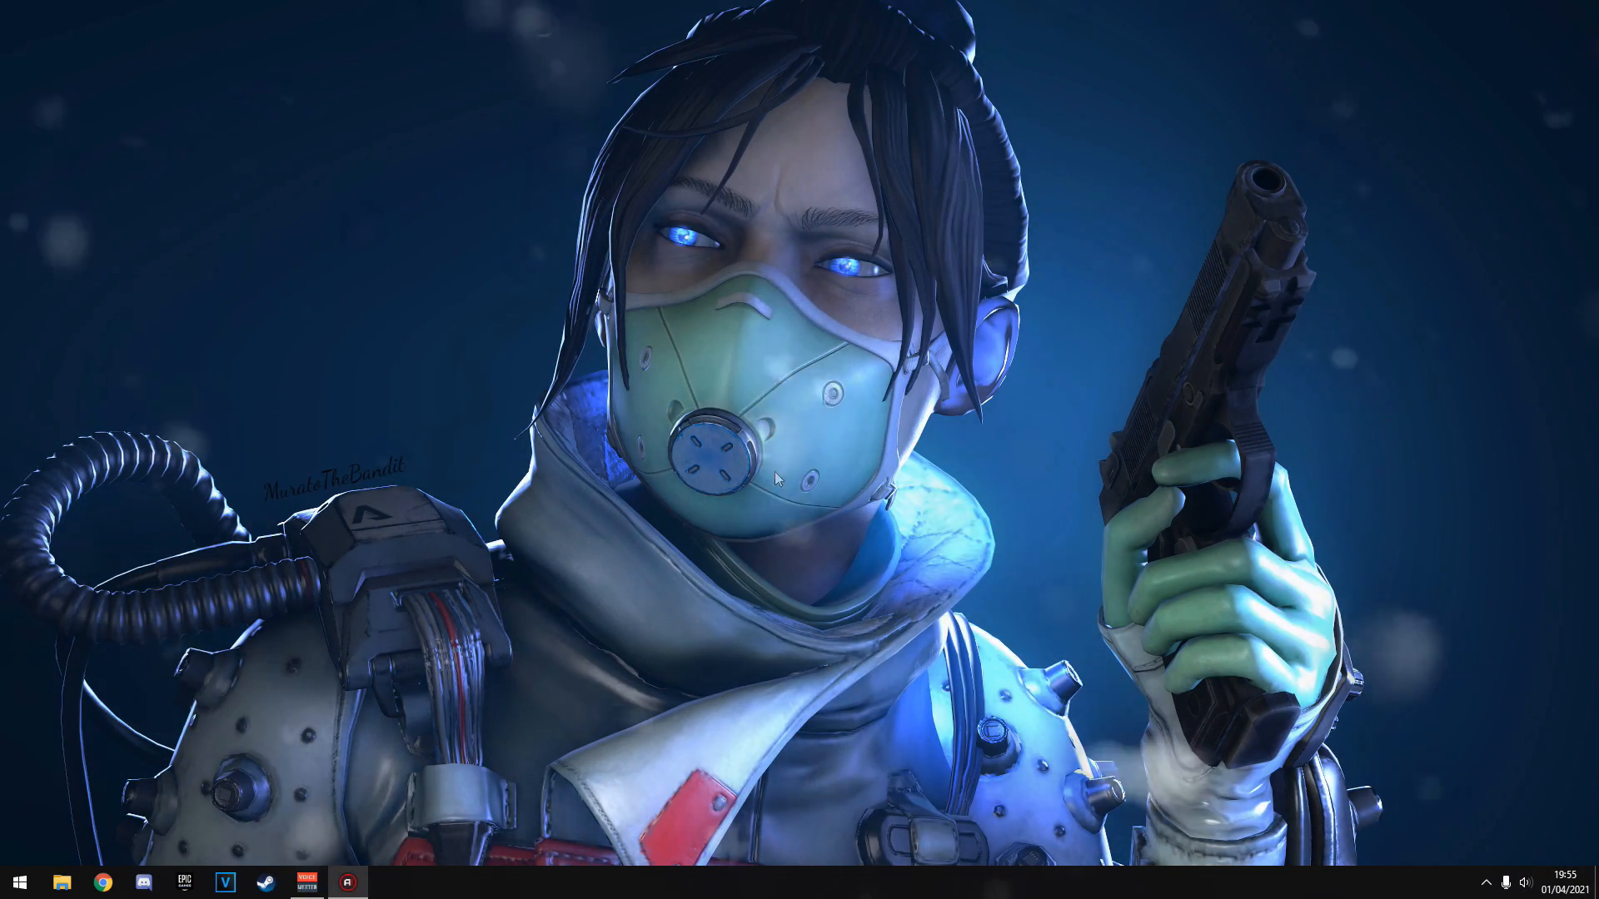
Search Windows for "panneau", open Control Panel and go to the power options under Système et sécurité.
{"action": "left_click", "coordinate": [20, 882]}
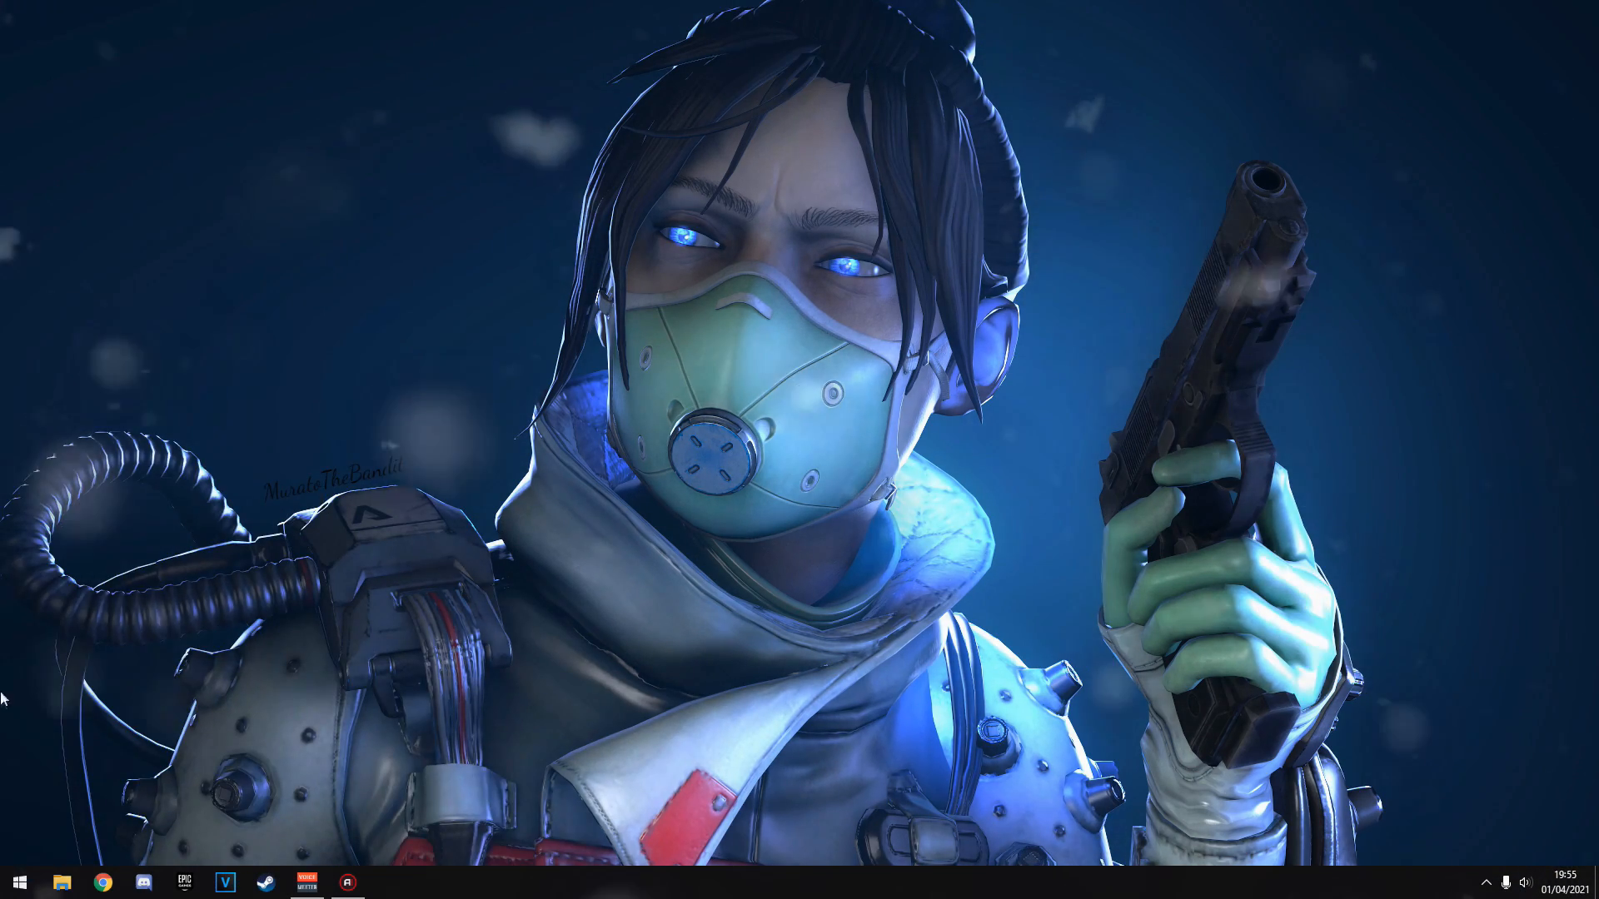
{"action": "key", "text": "super"}
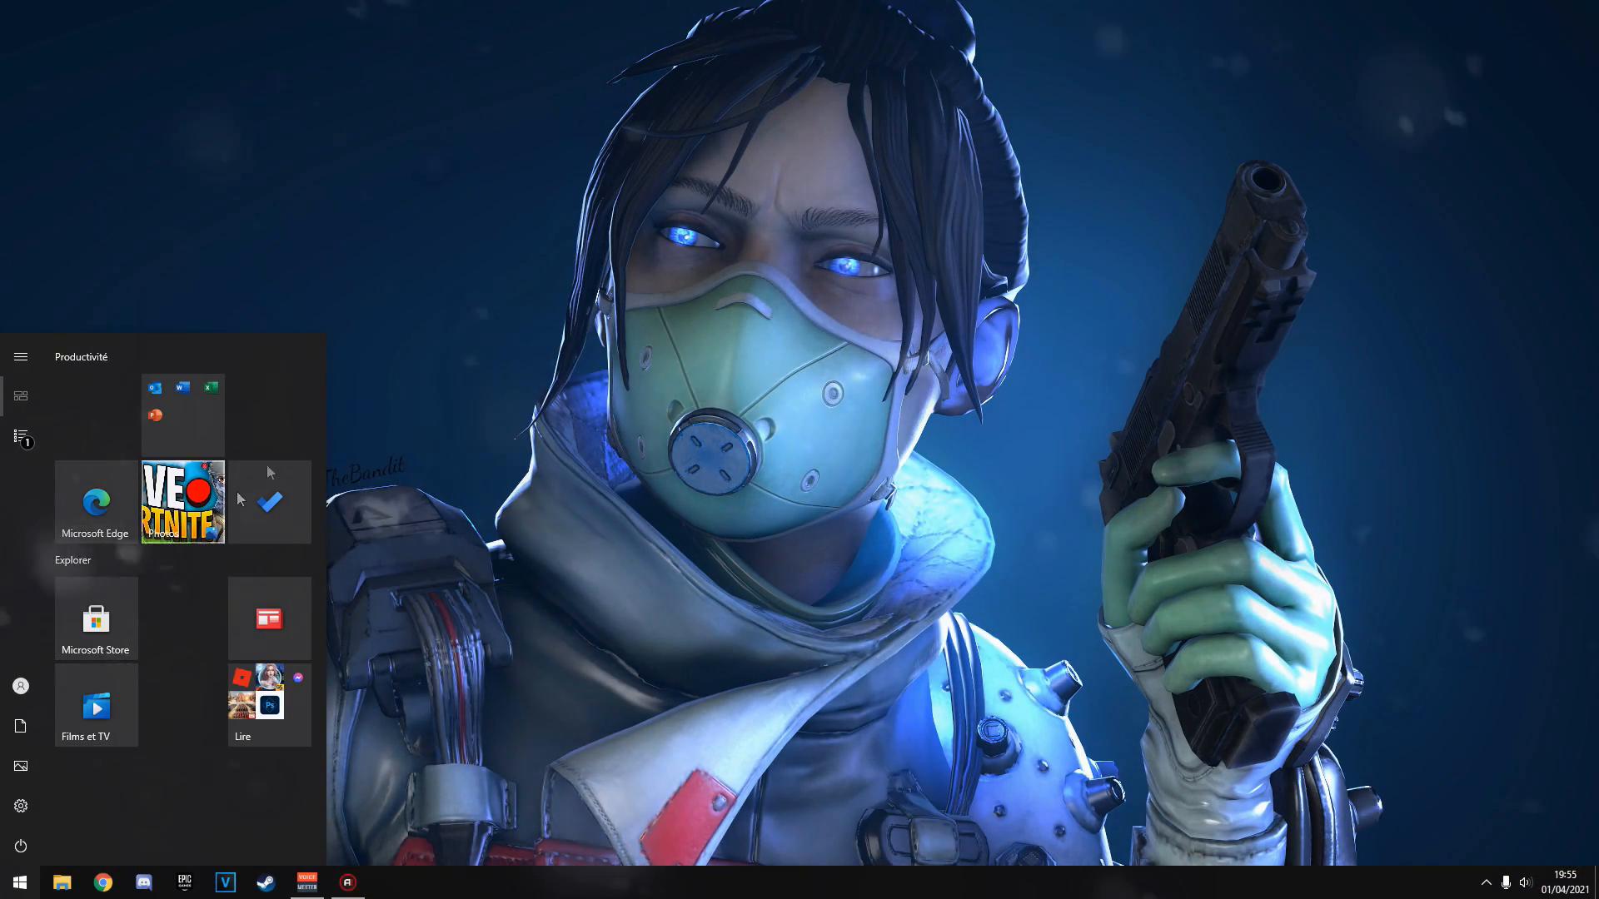
{"action": "type", "text": "panneau"}
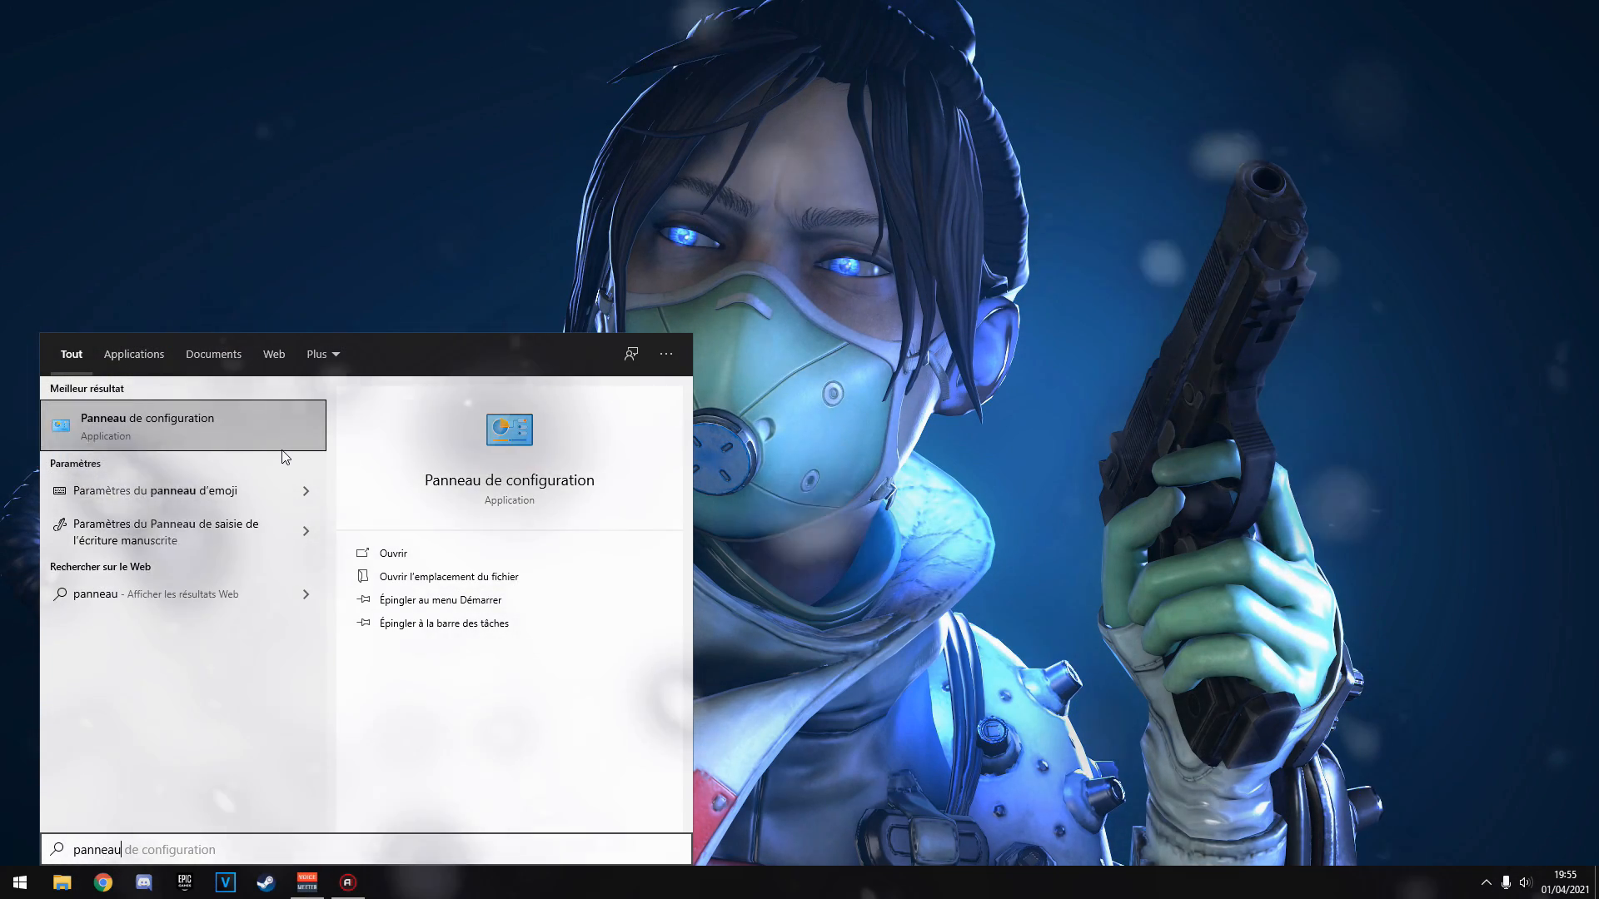
{"action": "left_click", "coordinate": [253, 418]}
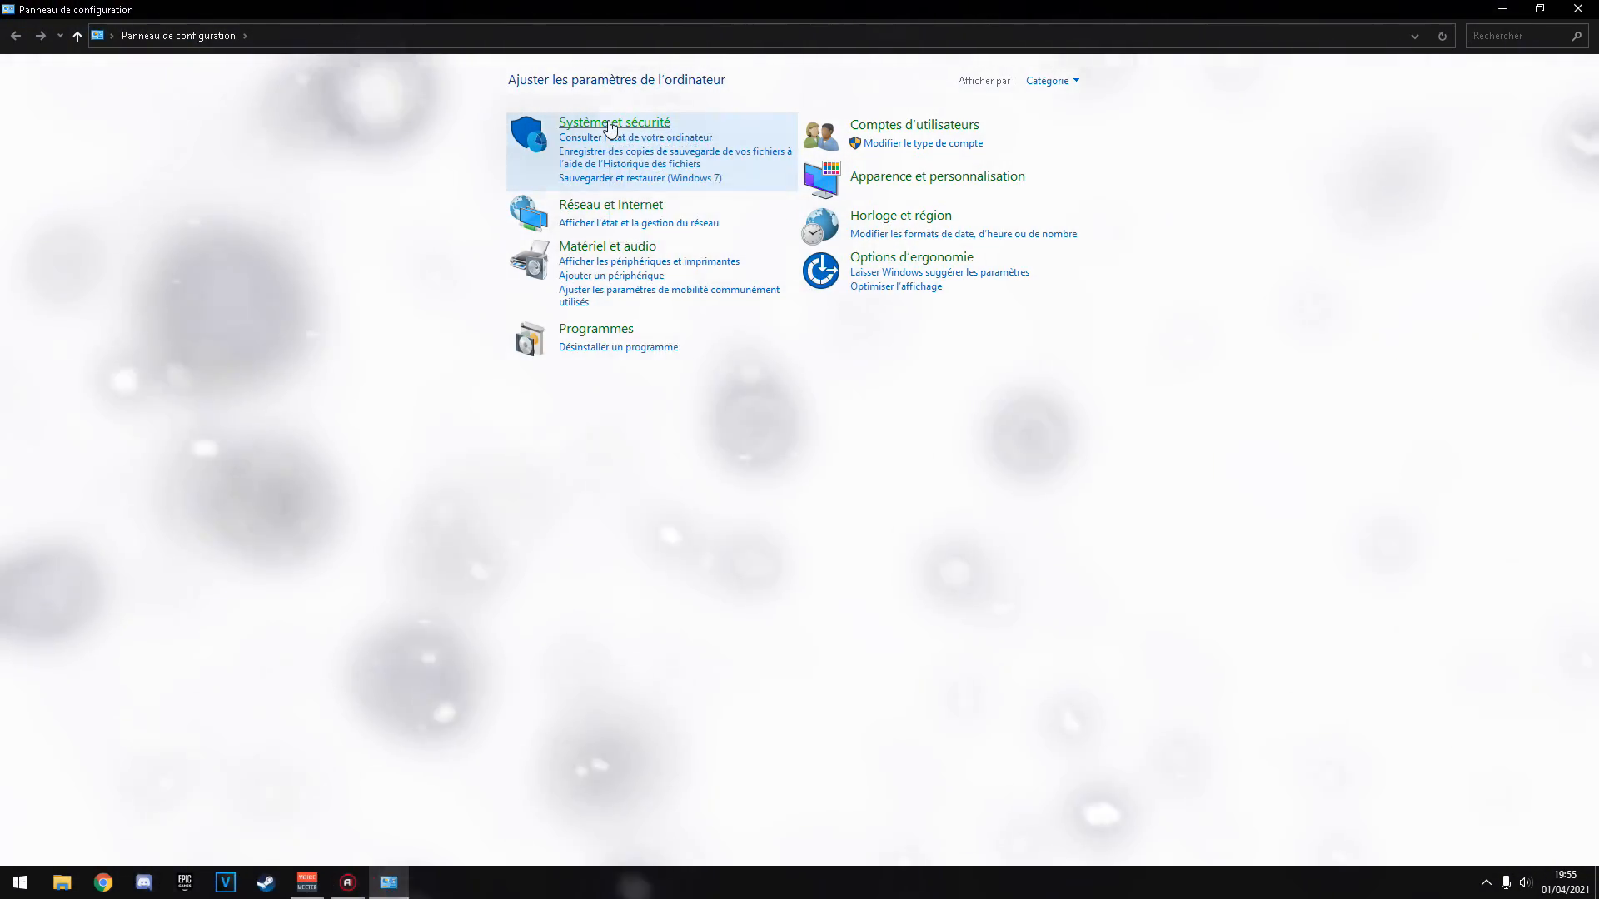
{"action": "left_click", "coordinate": [610, 125]}
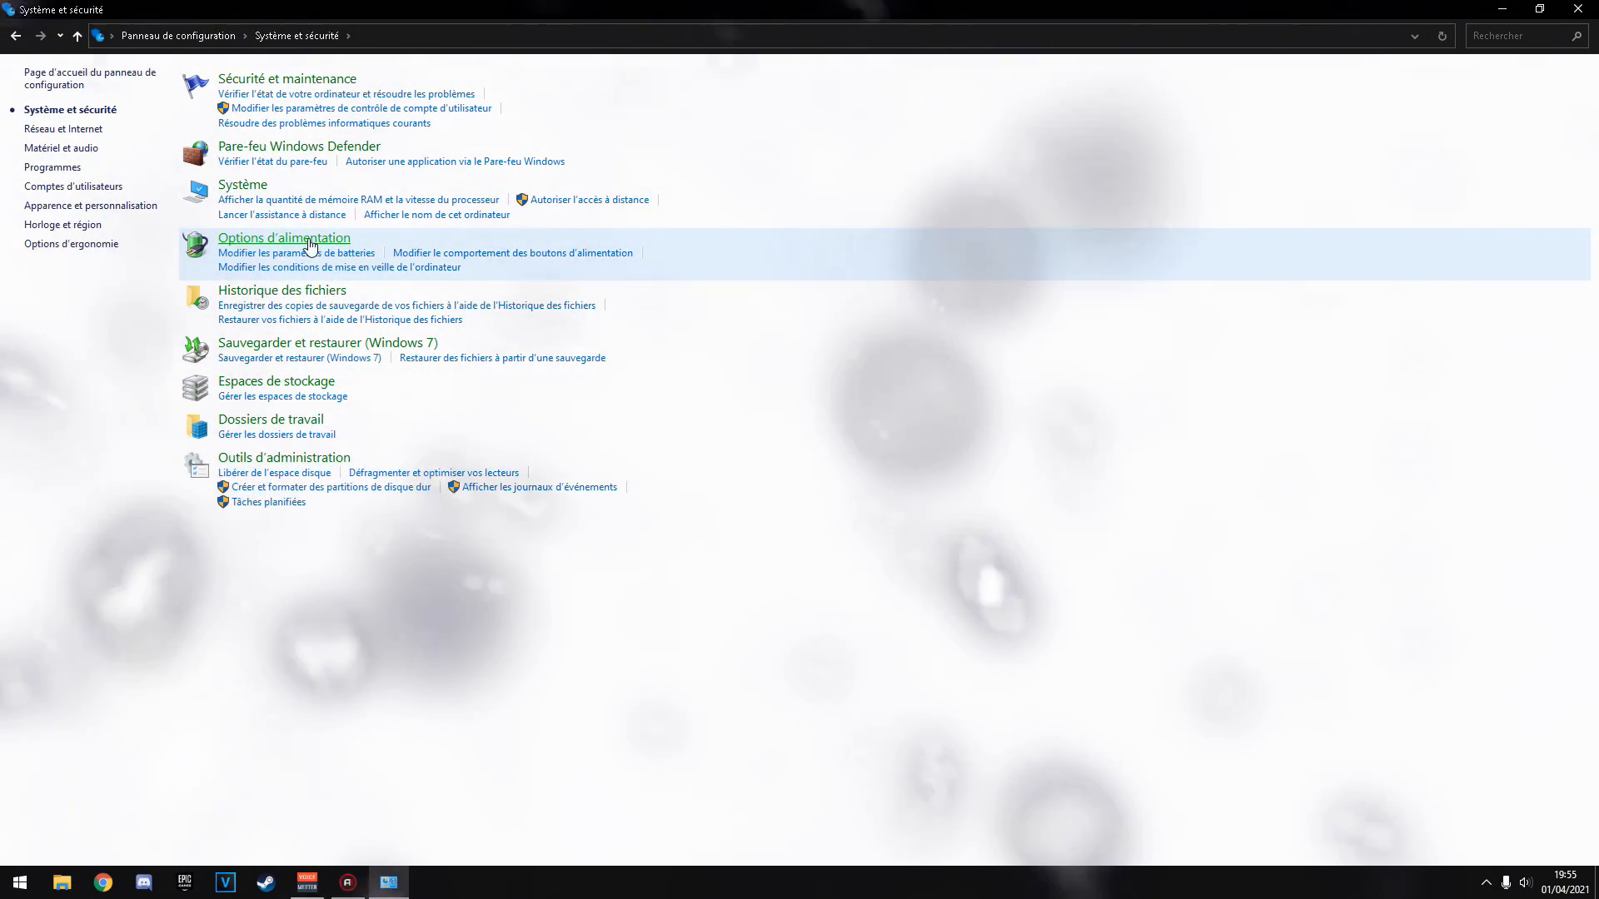
{"action": "left_click", "coordinate": [310, 242]}
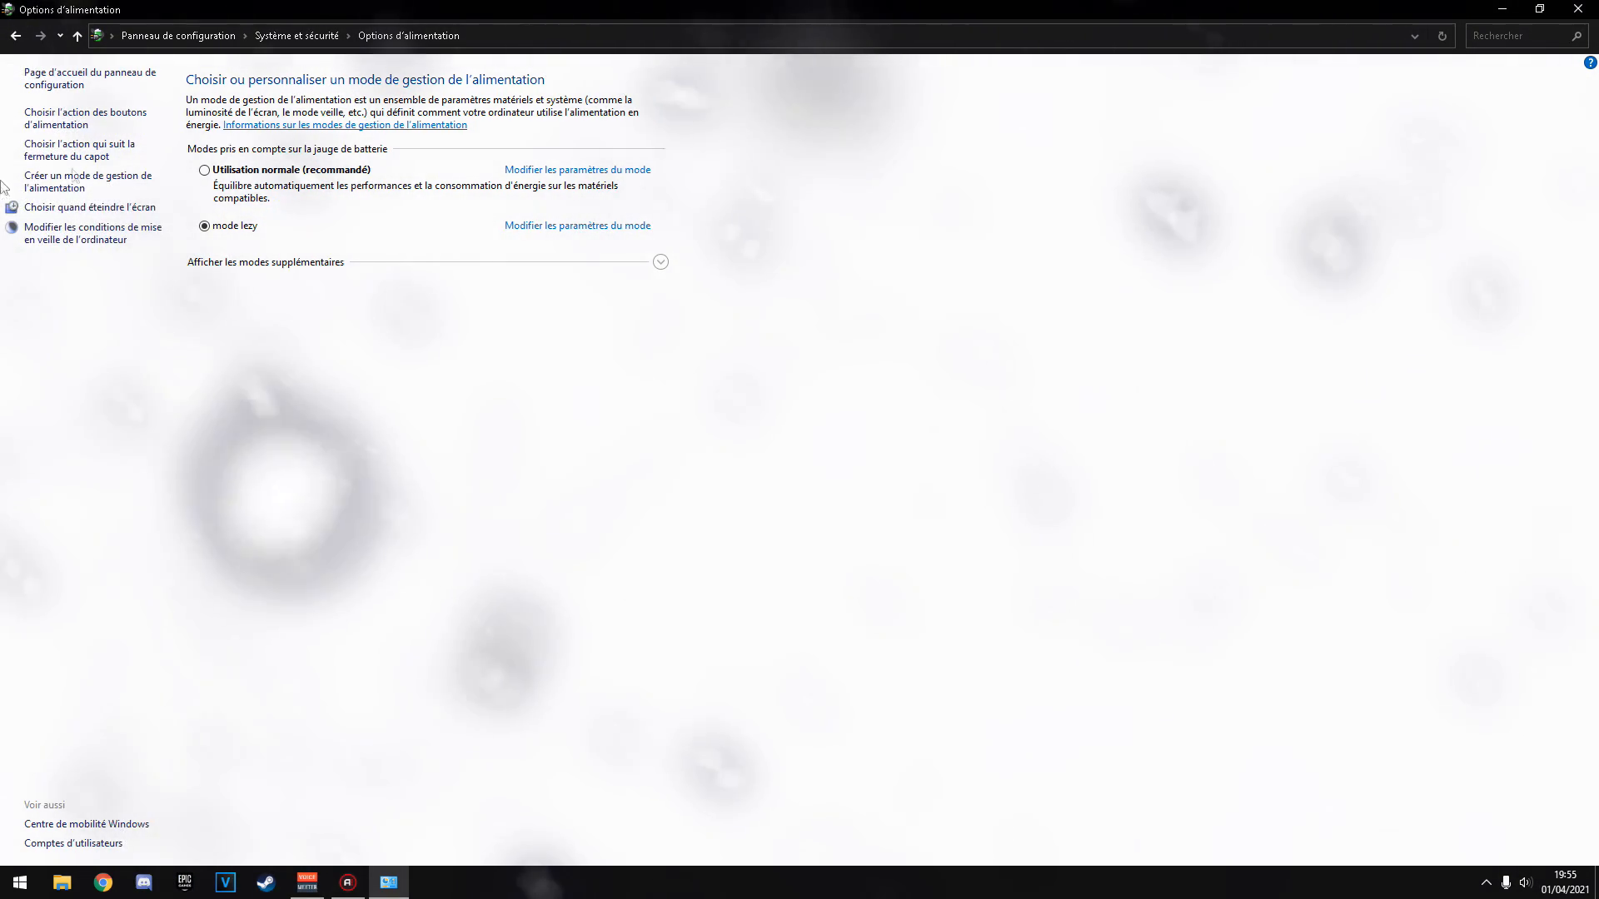
Start a new power plan based on Performances élevées and name it "mode lezy yt".
{"action": "left_click", "coordinate": [100, 188]}
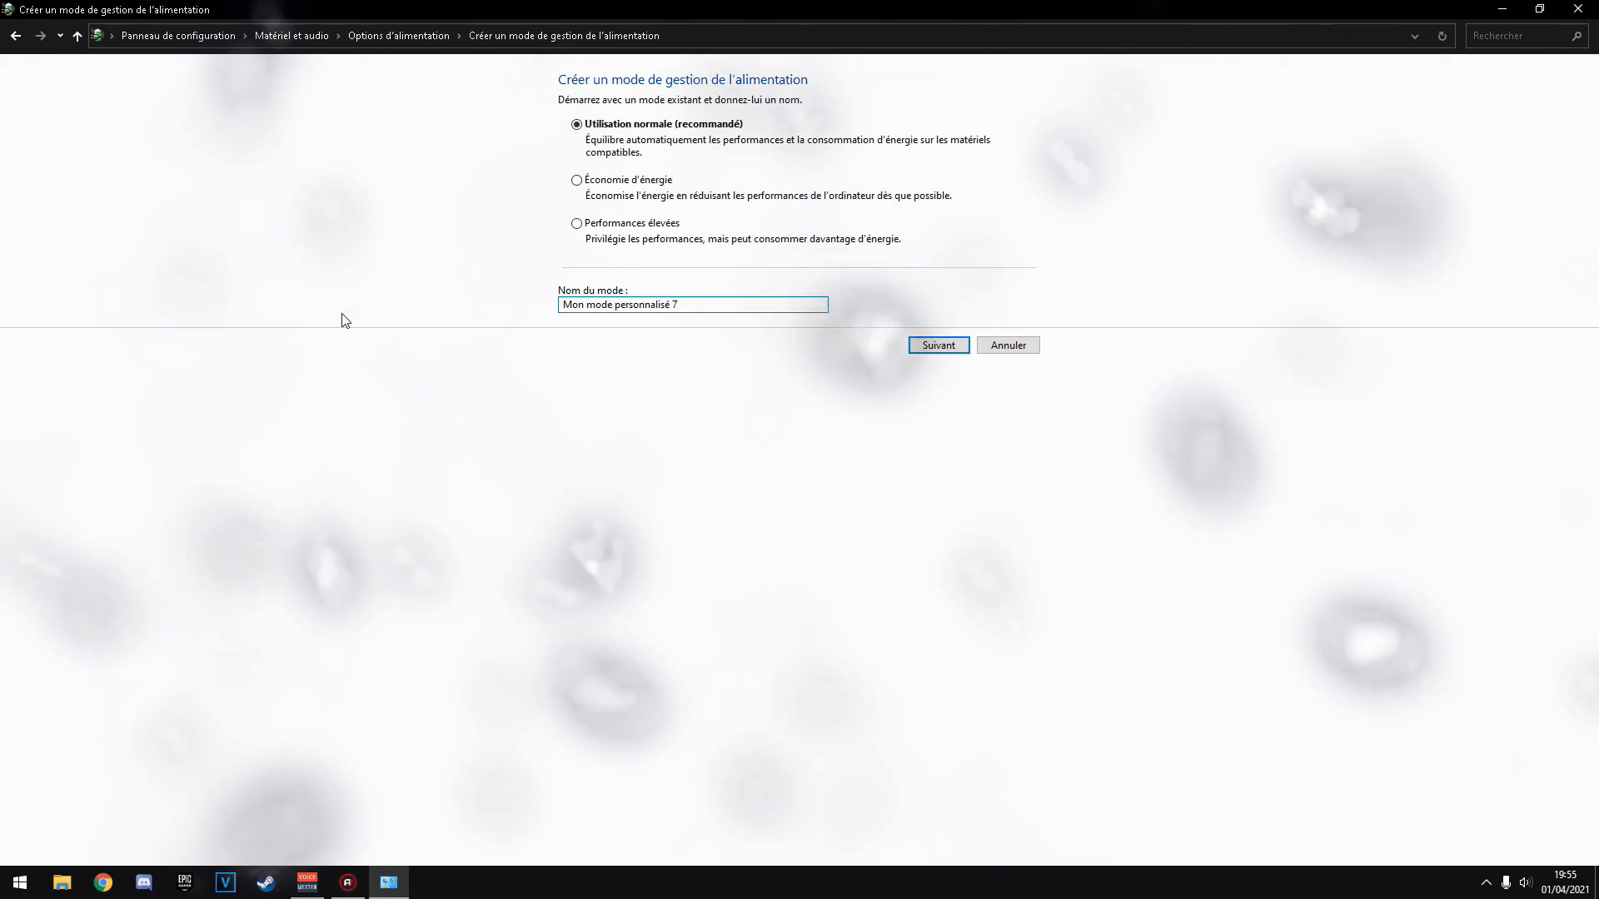
{"action": "type", "text": "mode le"}
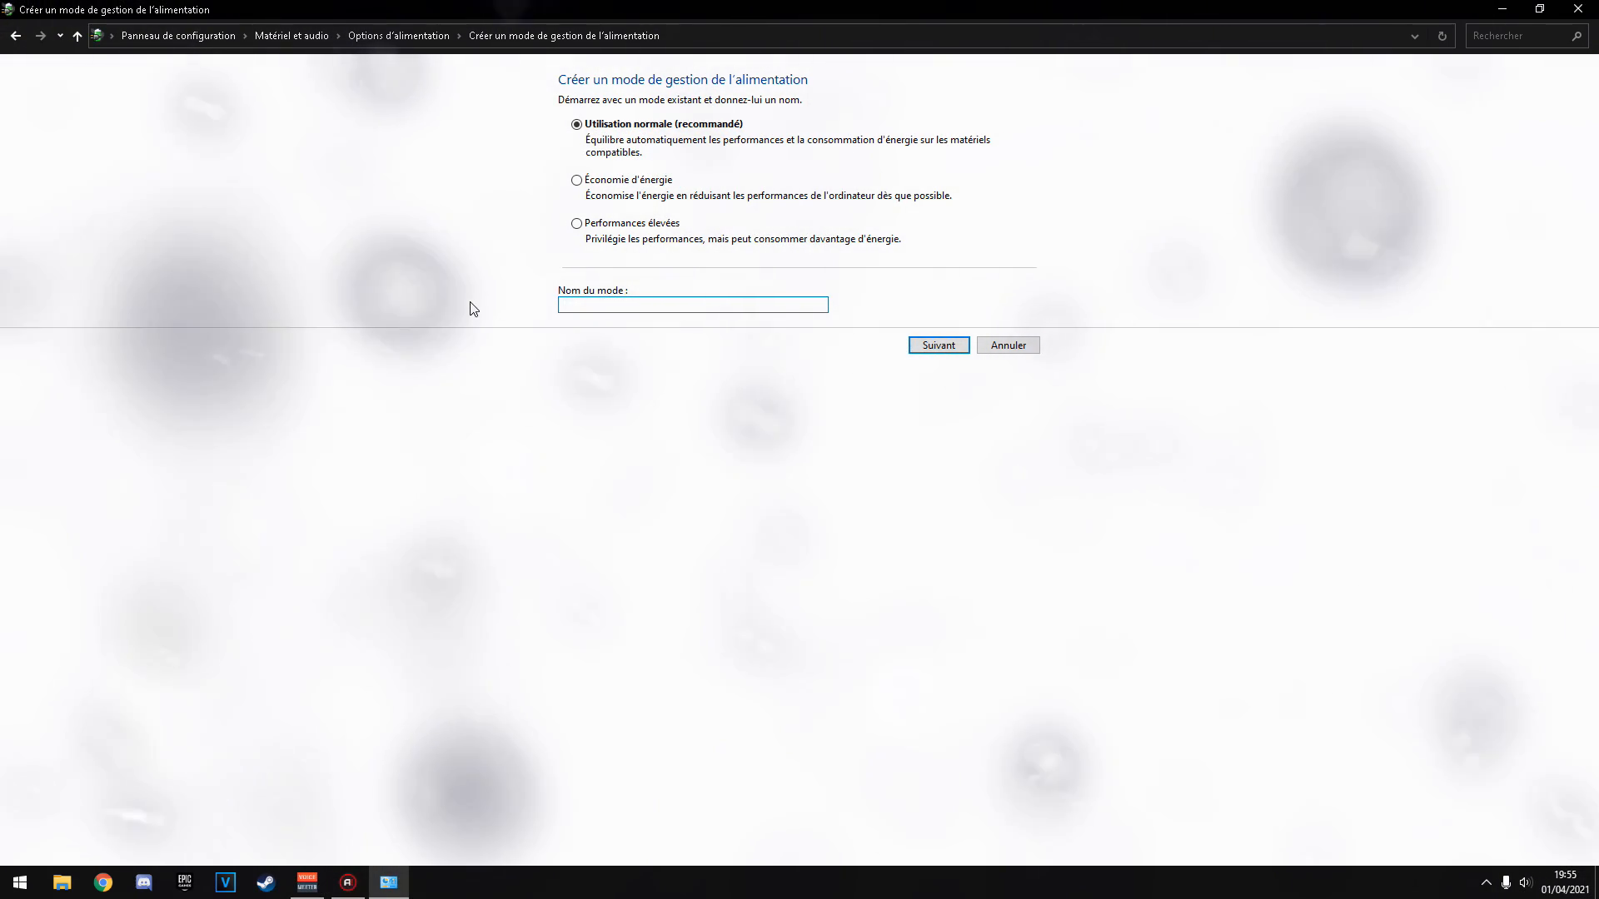
{"action": "type", "text": "zy"}
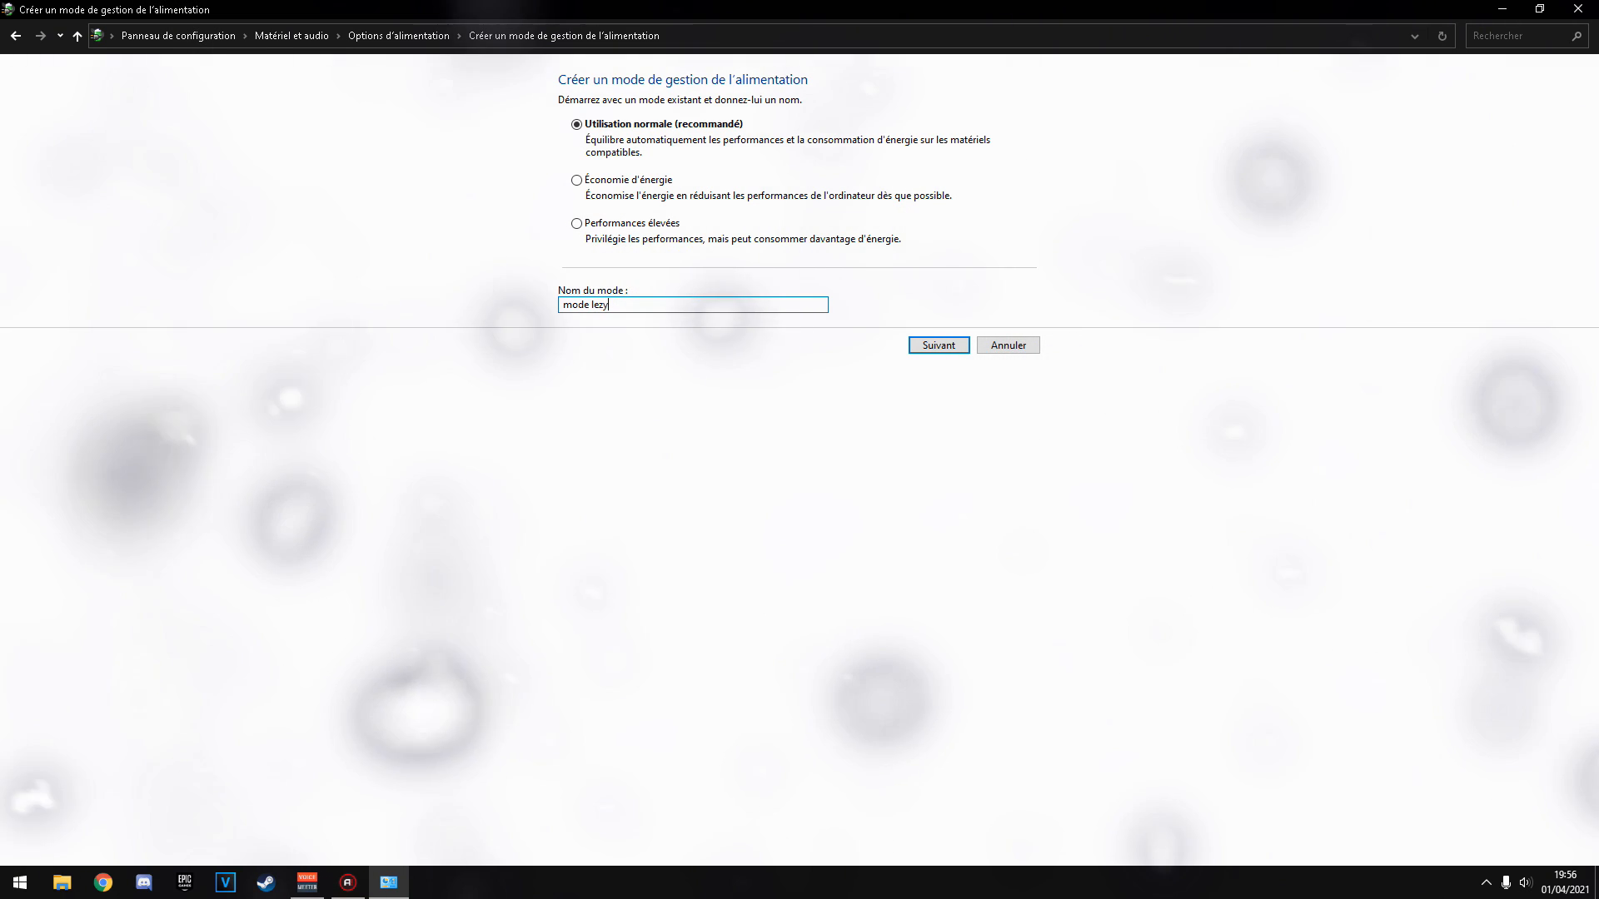
{"action": "left_click", "coordinate": [577, 225]}
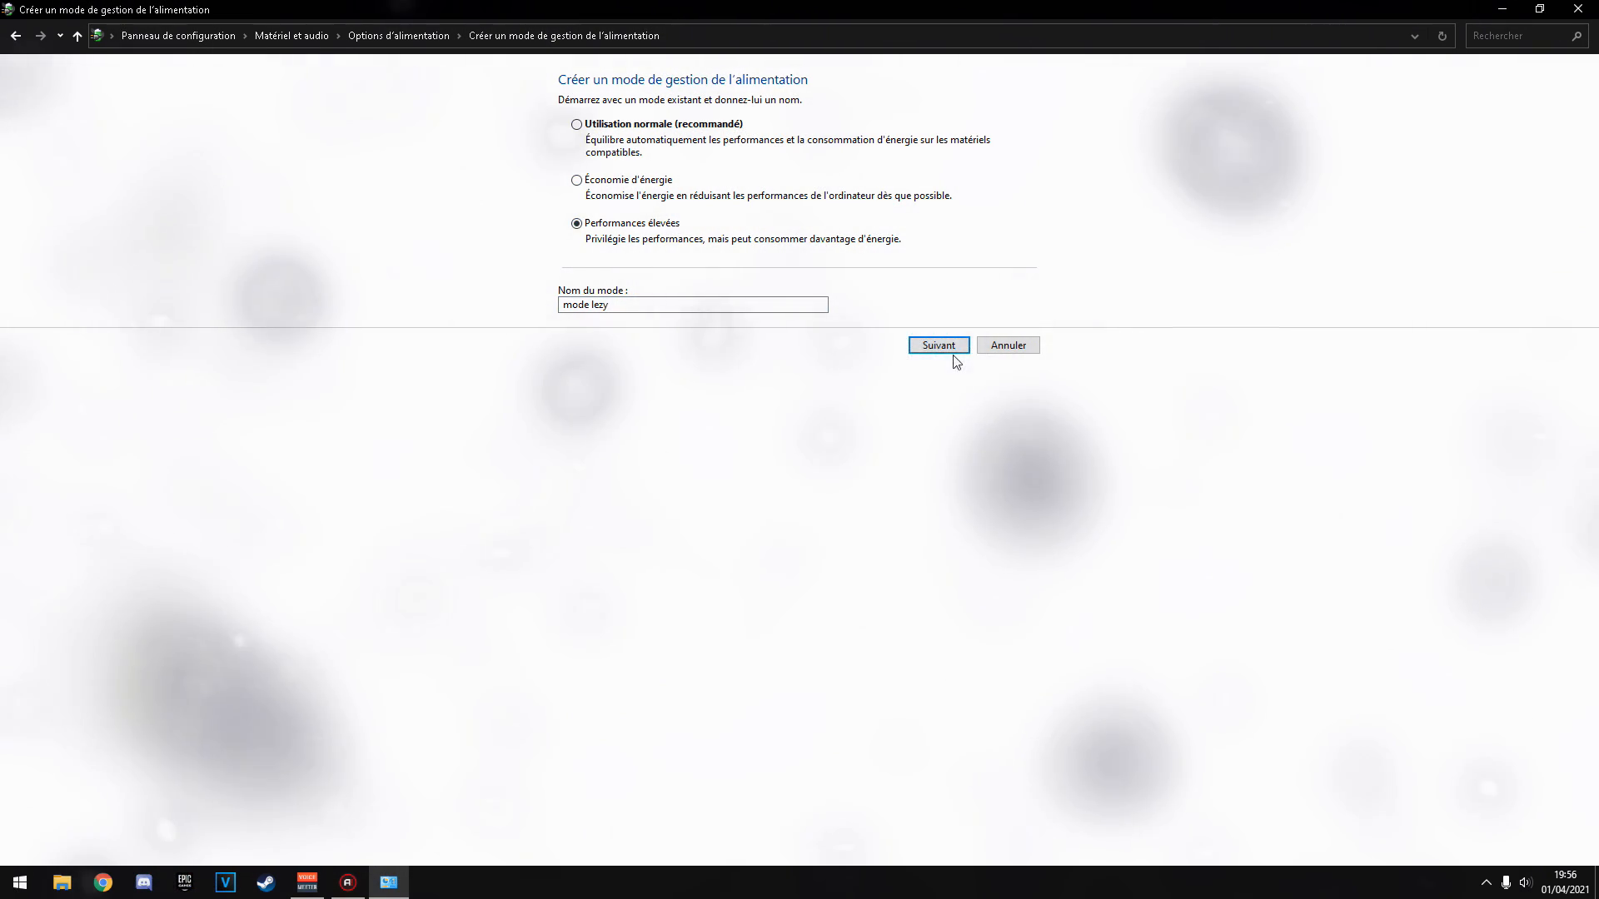
{"action": "left_click", "coordinate": [945, 347]}
{"action": "left_click", "coordinate": [889, 460]}
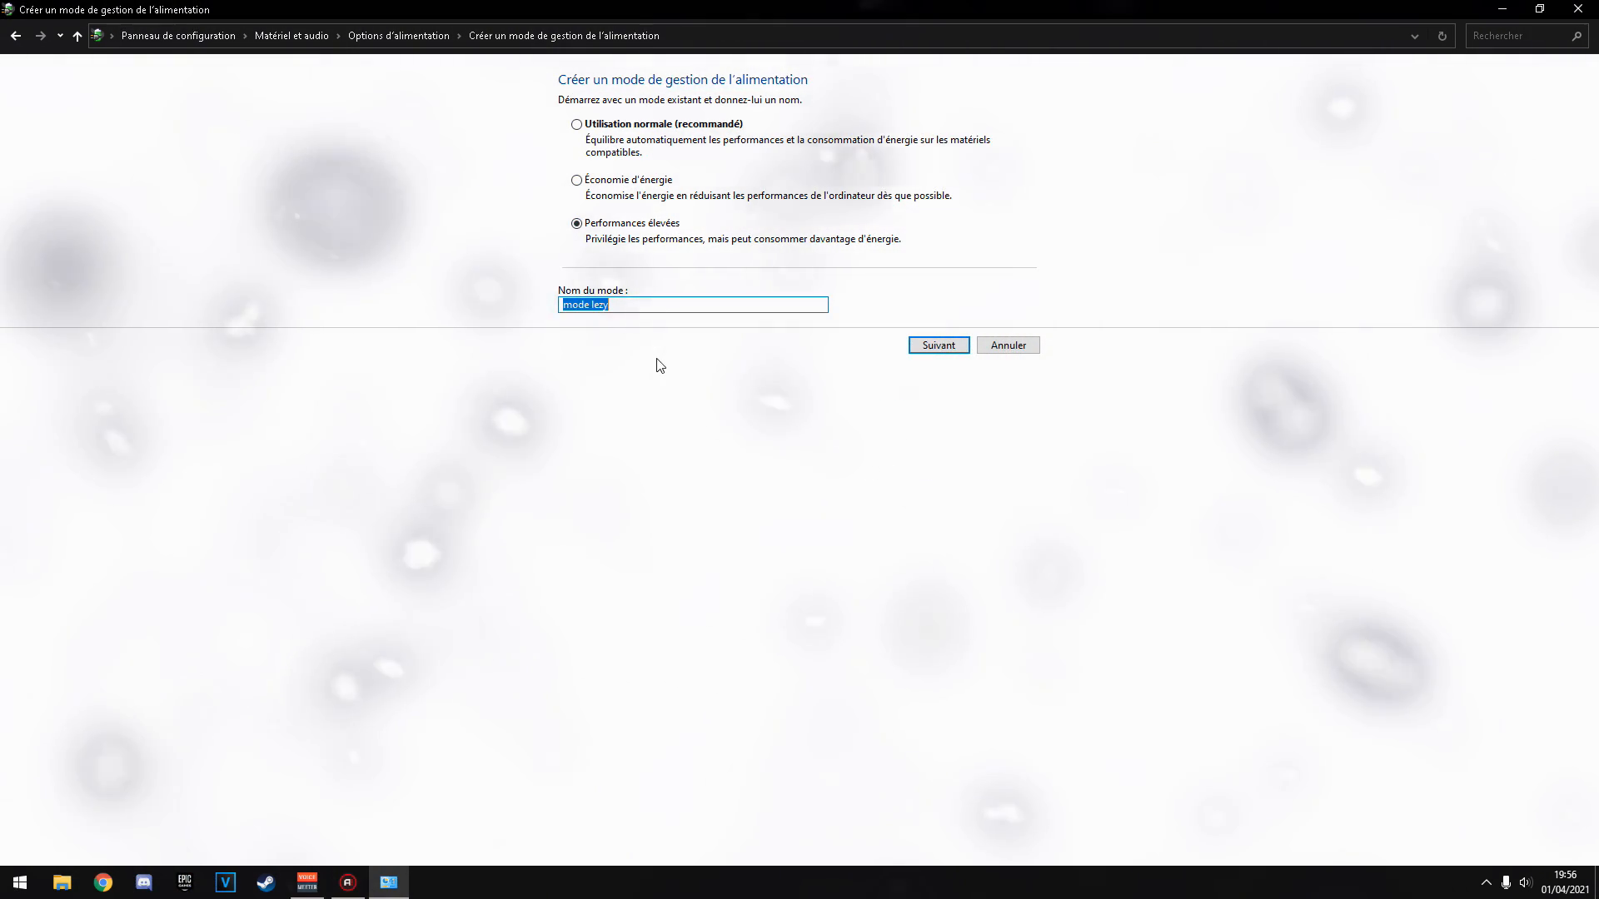
{"action": "left_click", "coordinate": [628, 303]}
{"action": "type", "text": "yt"}
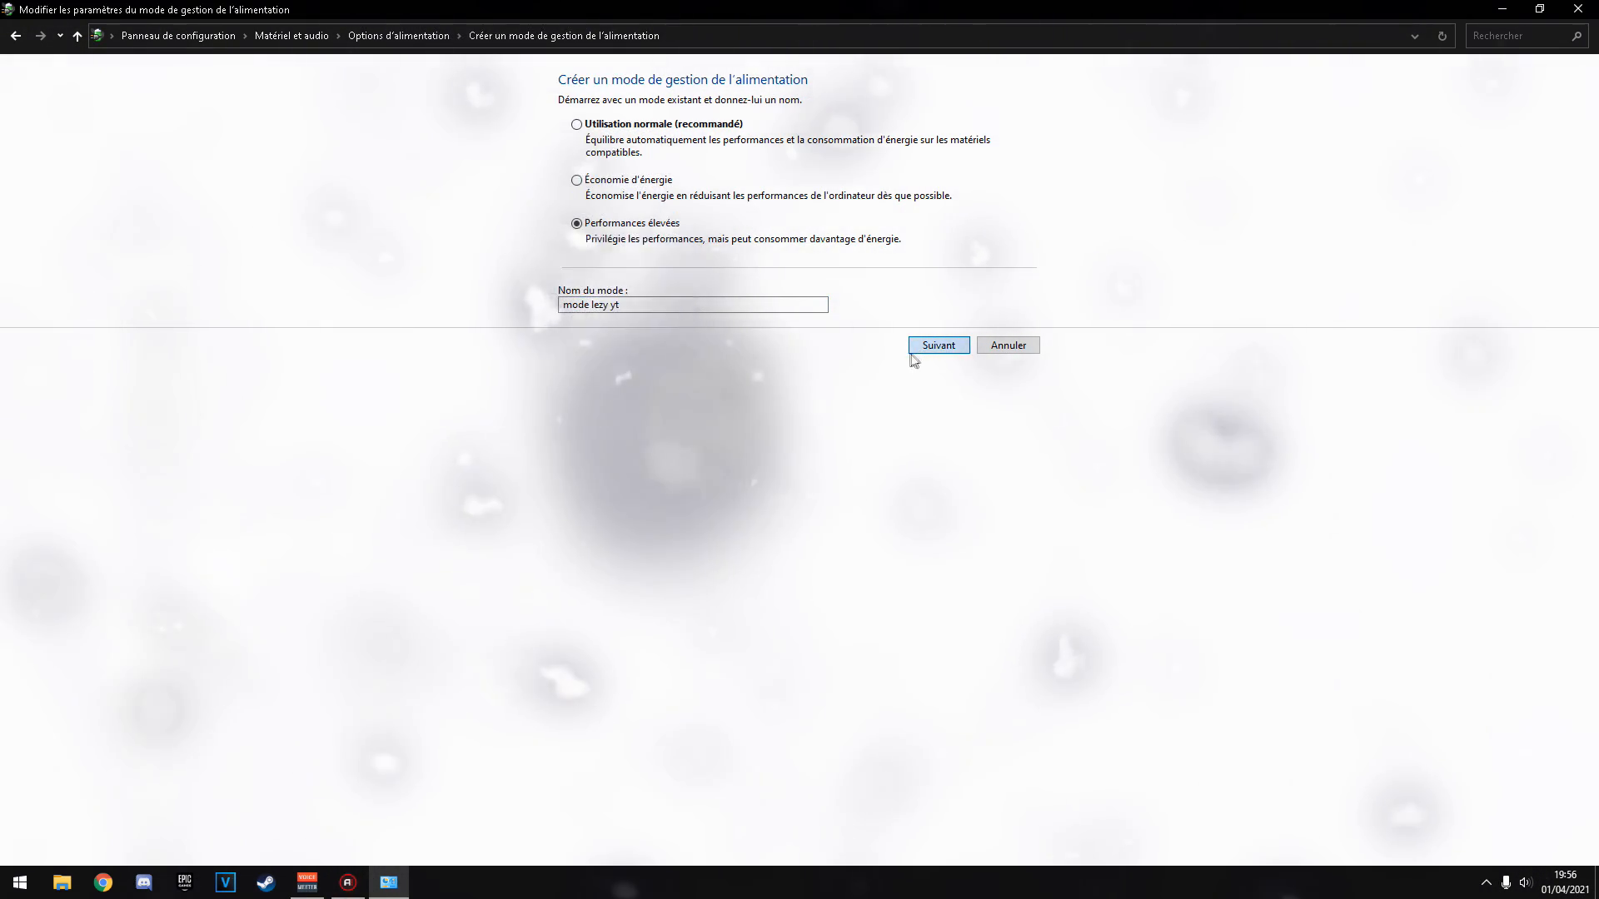
{"action": "left_click", "coordinate": [919, 346]}
Set the screen turn-off time to Jamais on battery and plugged in, create the plan and close Power Options.
{"action": "left_click", "coordinate": [776, 167]}
{"action": "left_click", "coordinate": [735, 370]}
{"action": "left_click", "coordinate": [916, 166]}
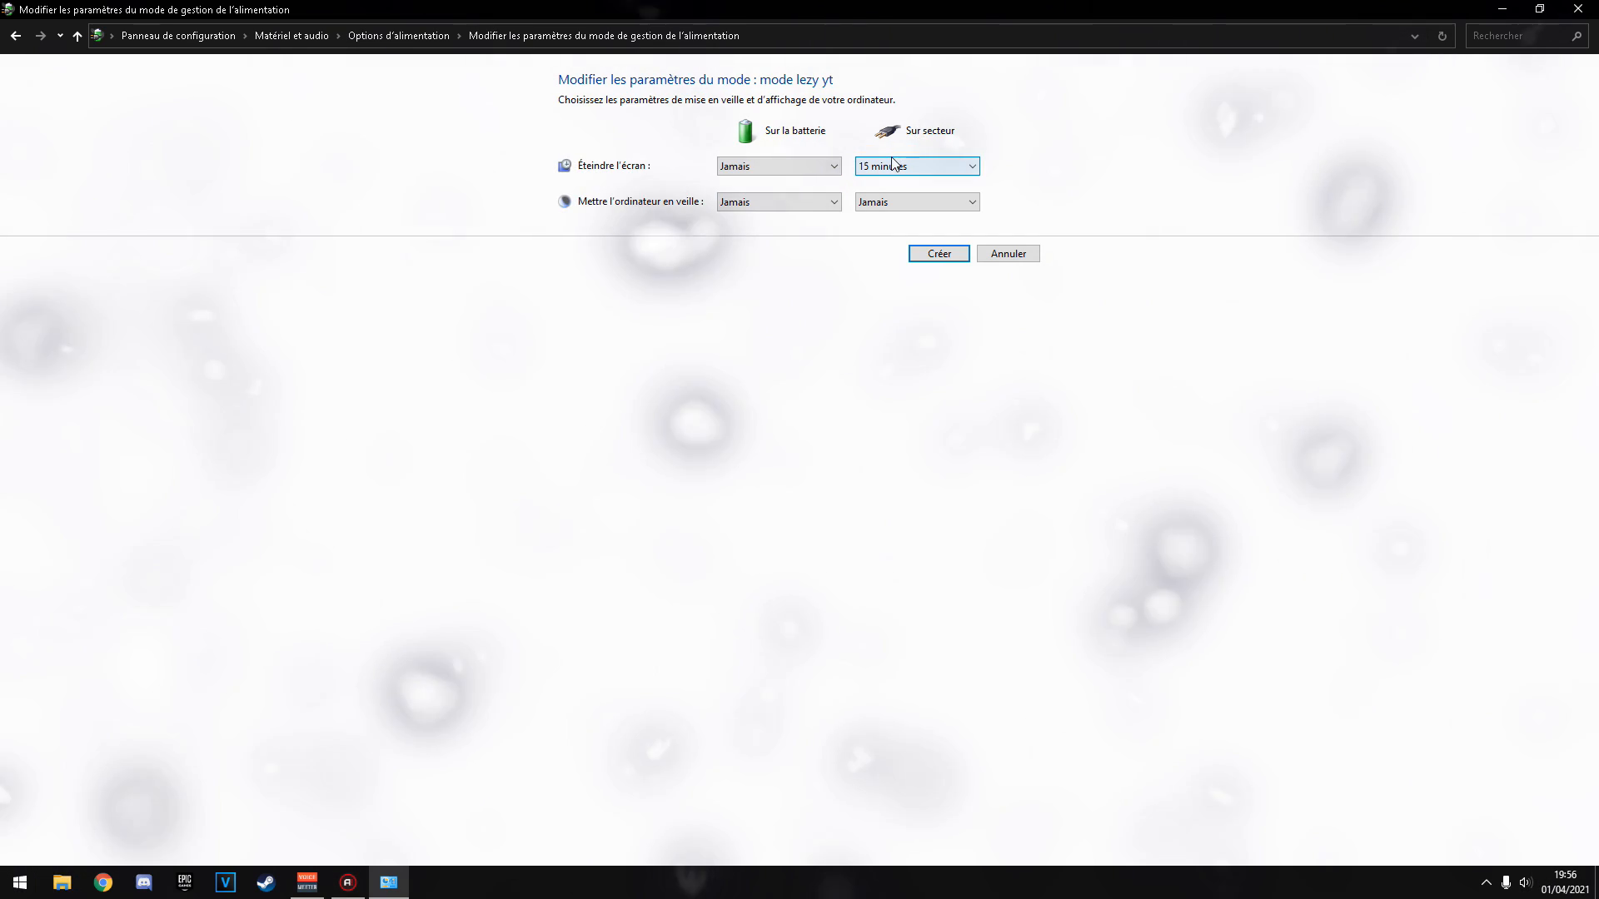
{"action": "left_click", "coordinate": [882, 370]}
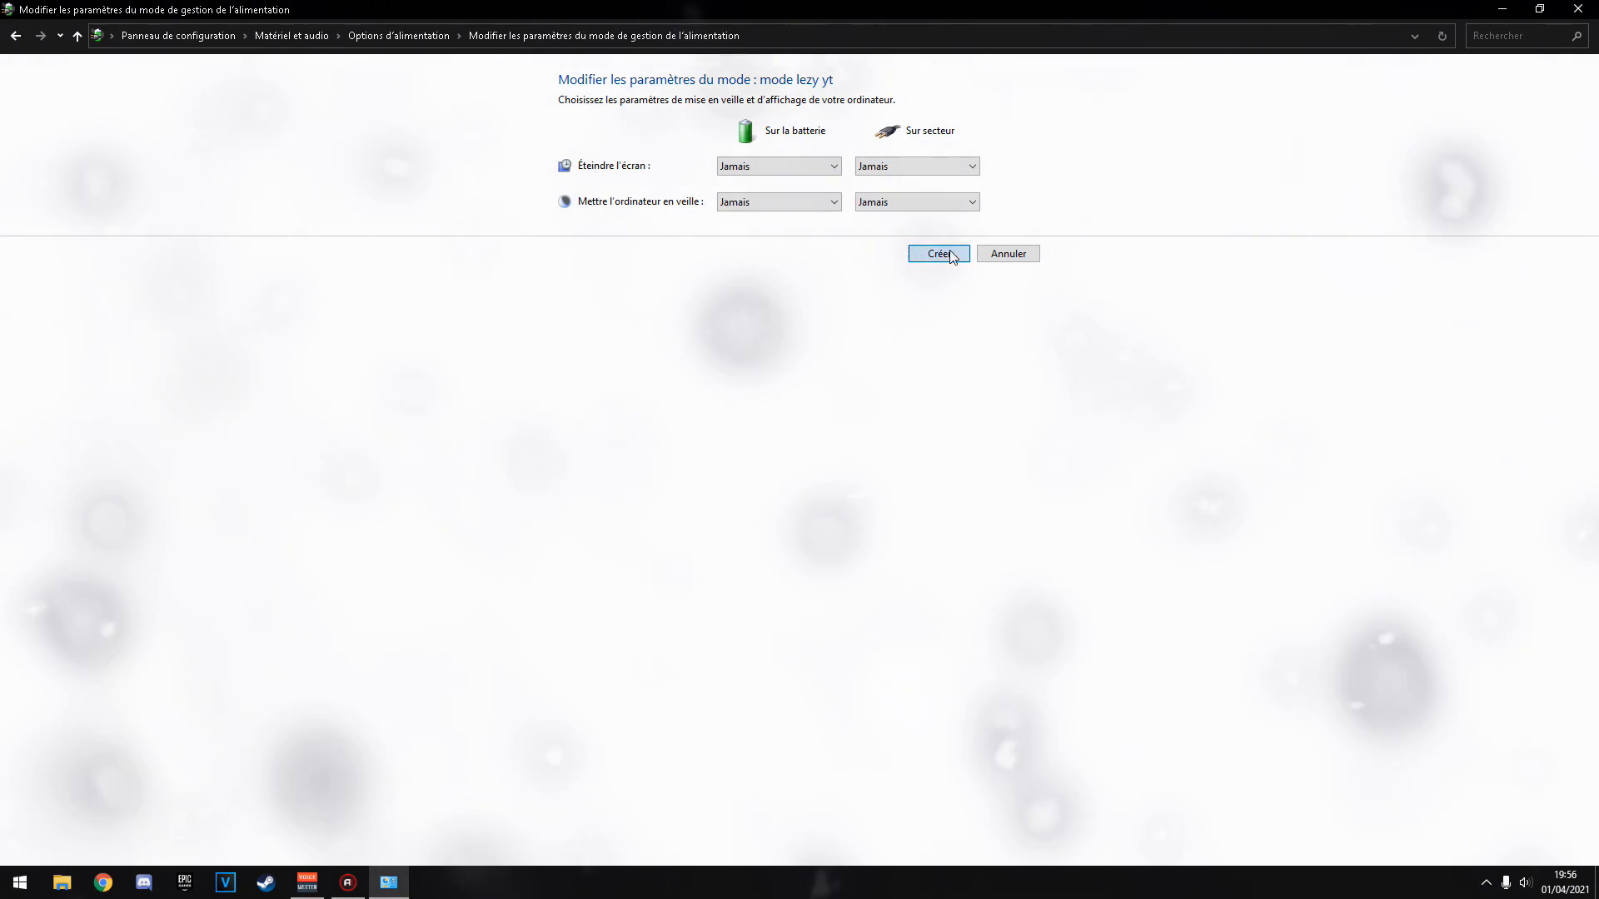
{"action": "left_click", "coordinate": [949, 254]}
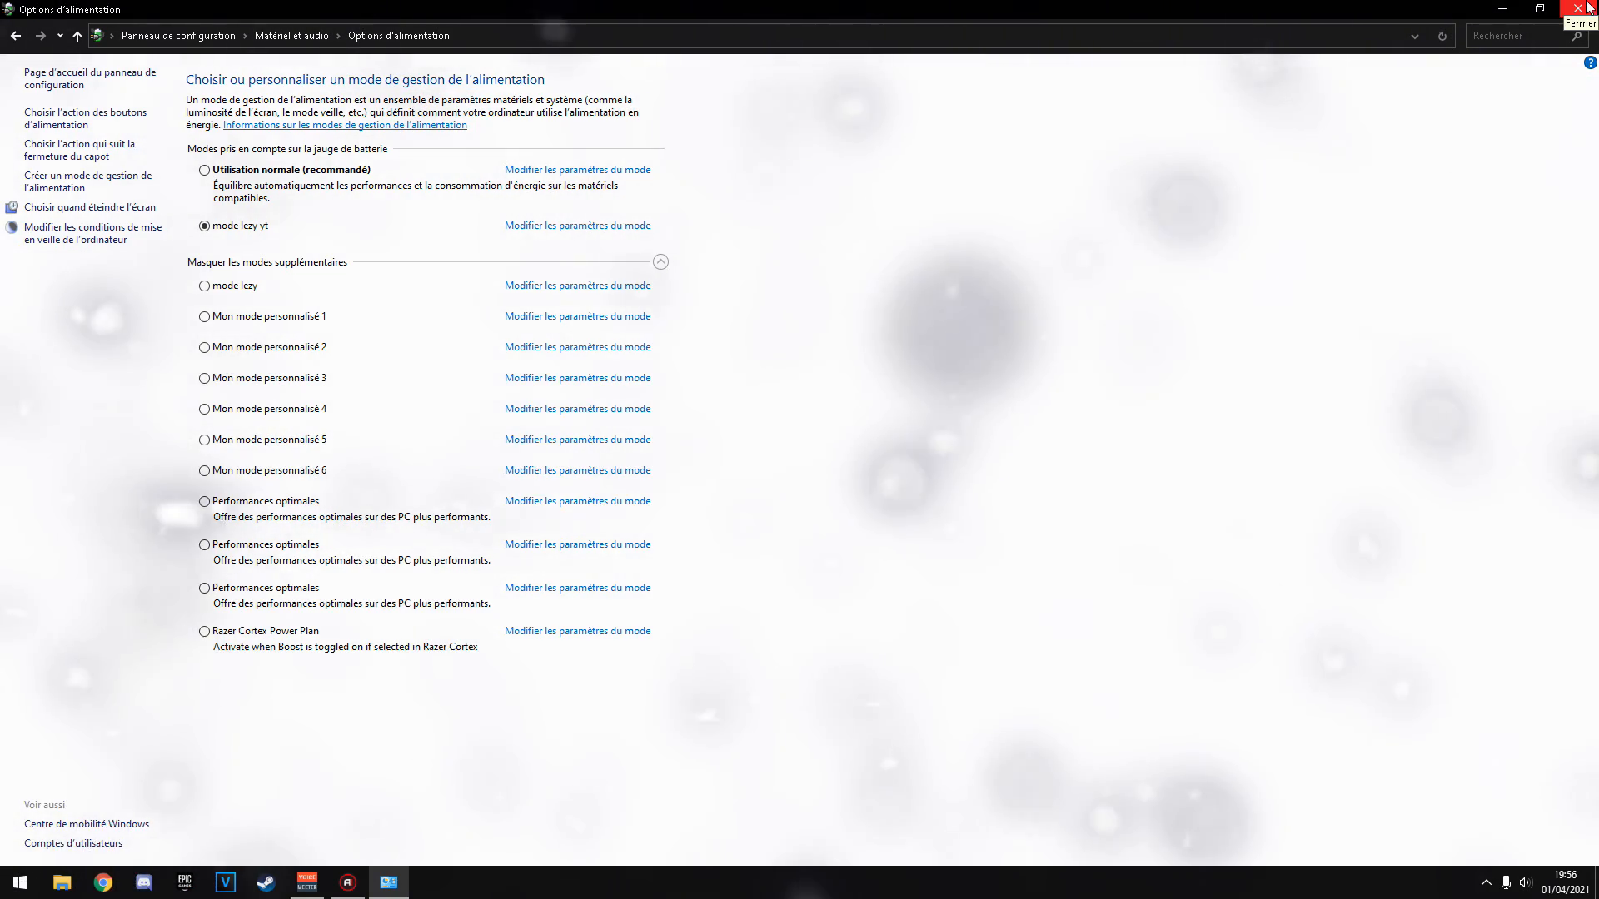
{"action": "left_click", "coordinate": [1591, 8]}
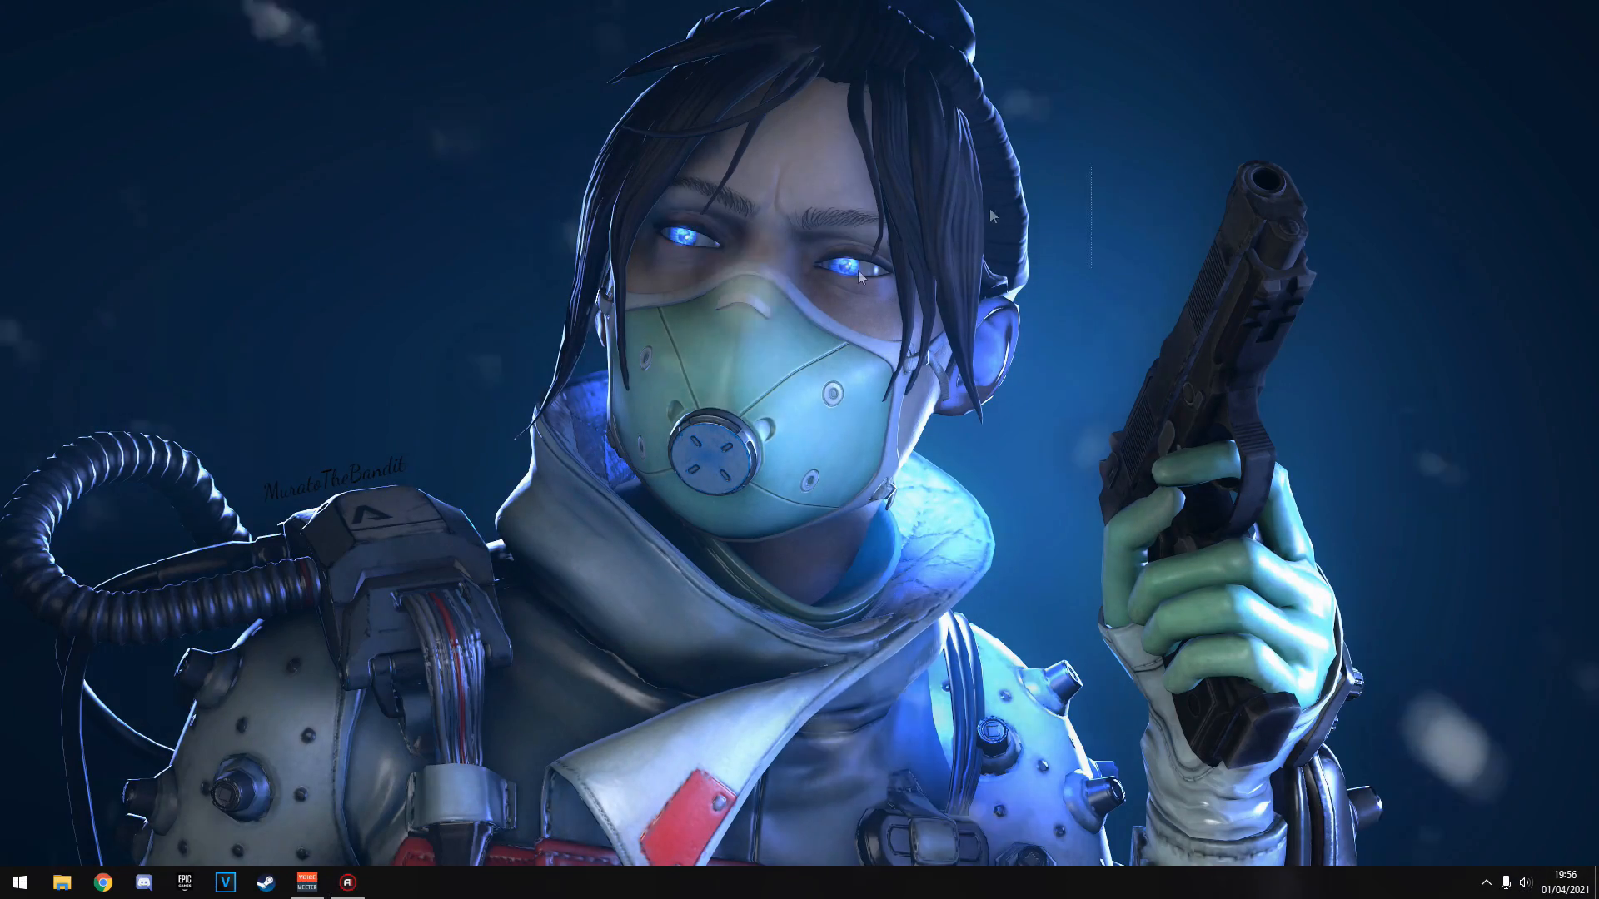
Refresh the desktop.
{"action": "left_click", "coordinate": [425, 486]}
{"action": "right_click", "coordinate": [425, 486]}
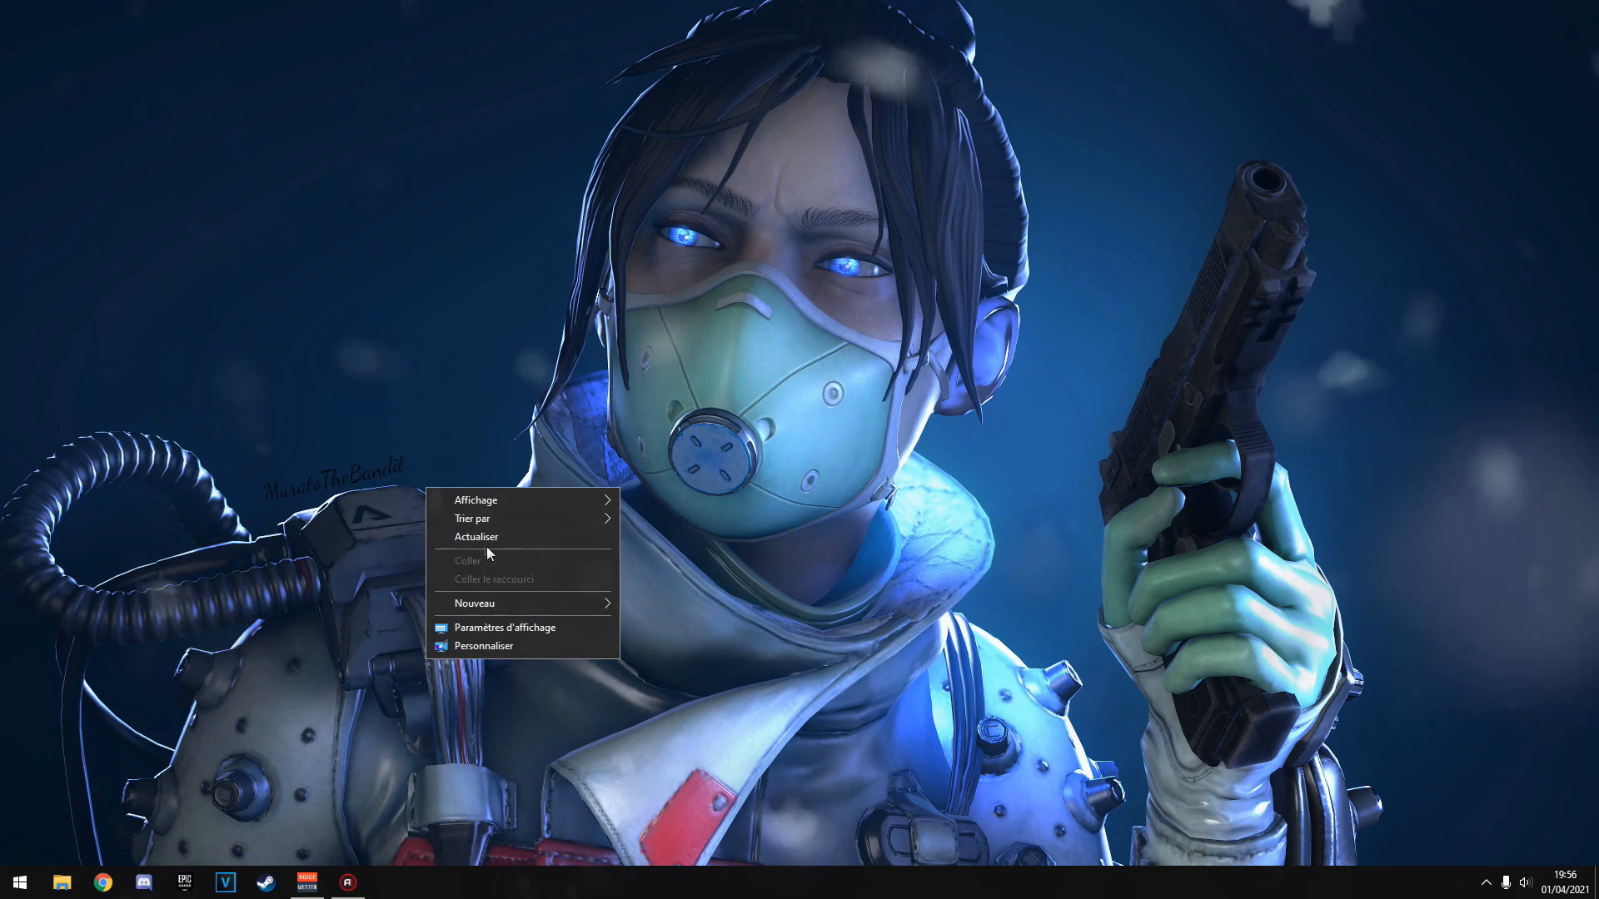
{"action": "left_click", "coordinate": [468, 530]}
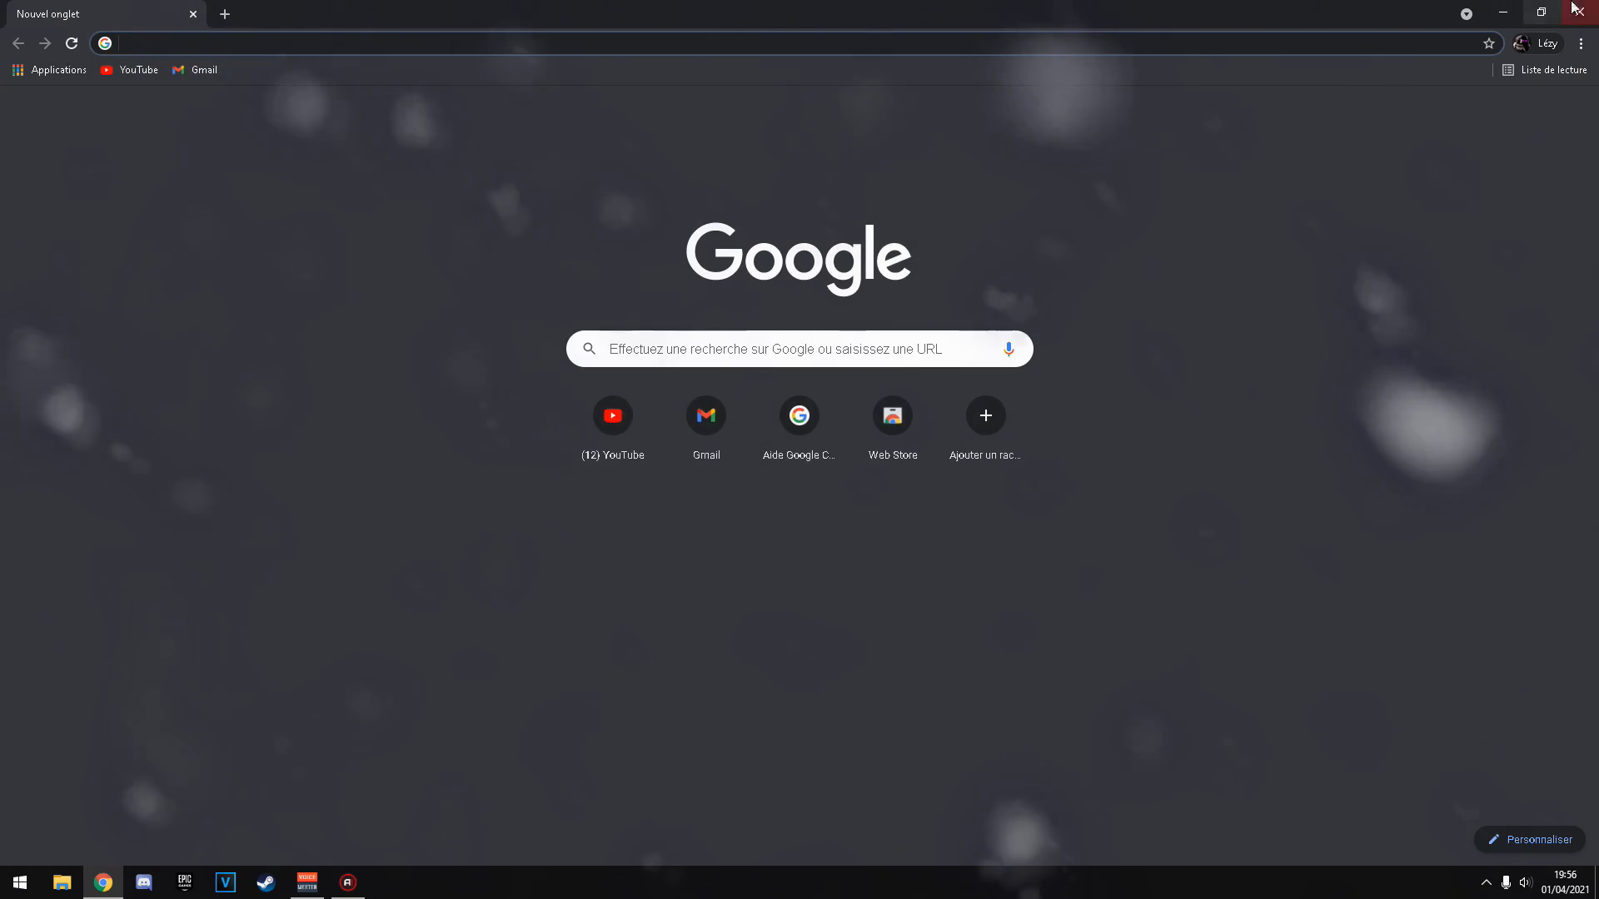
Open YouTube in Chrome, look through the uploaded videos on the signed-in account's channel, and close the browser.
{"action": "left_click", "coordinate": [1580, 11]}
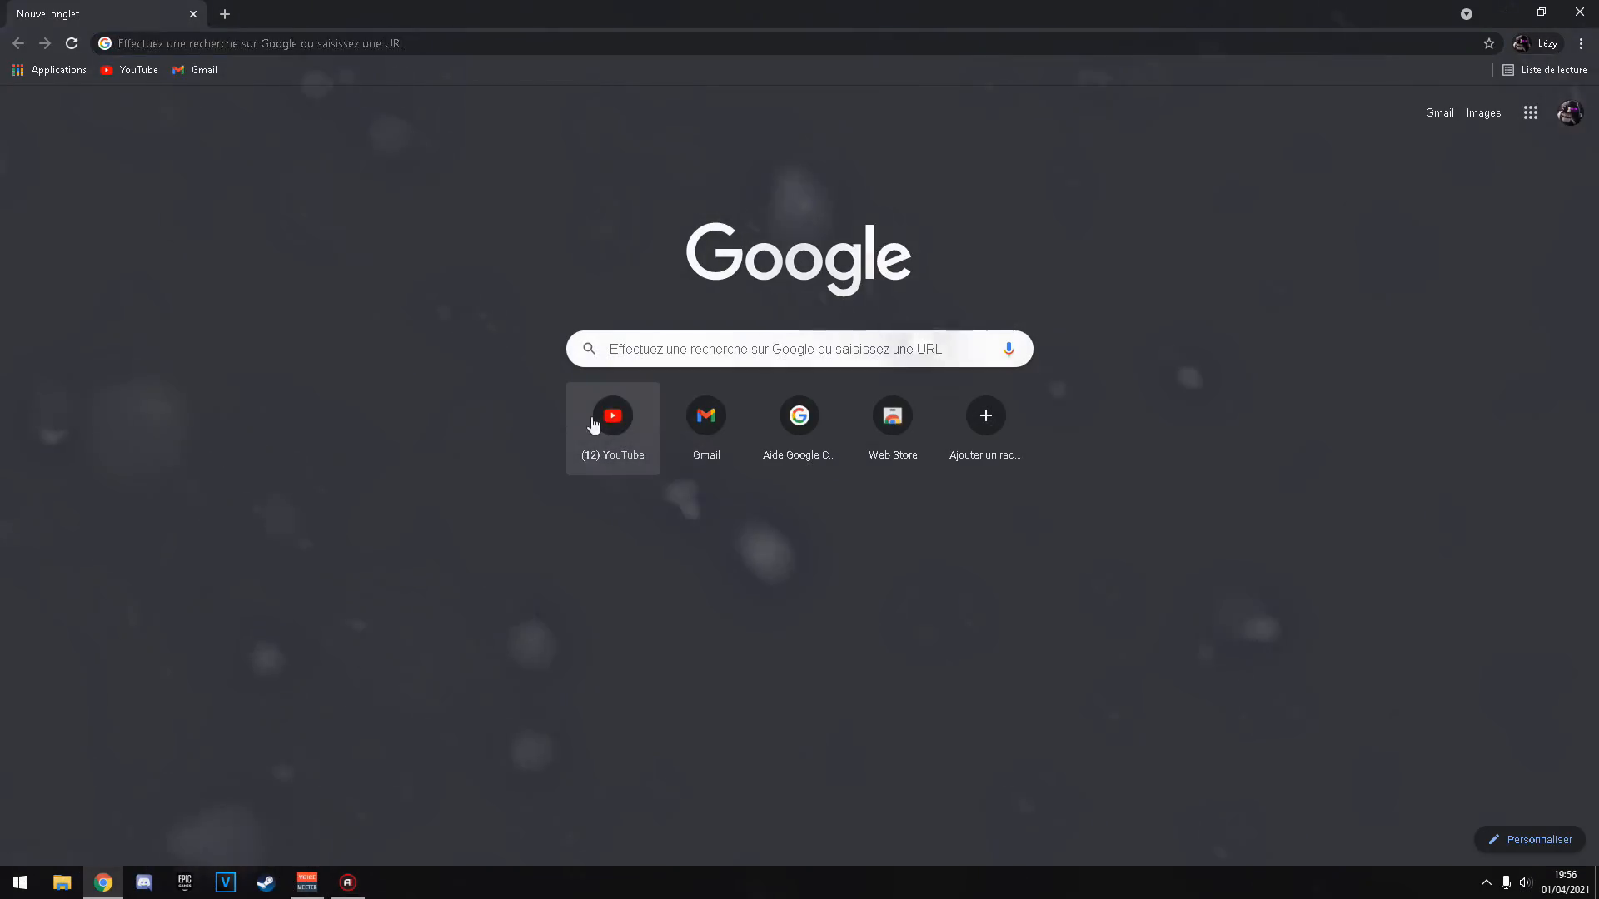
{"action": "left_click", "coordinate": [593, 425]}
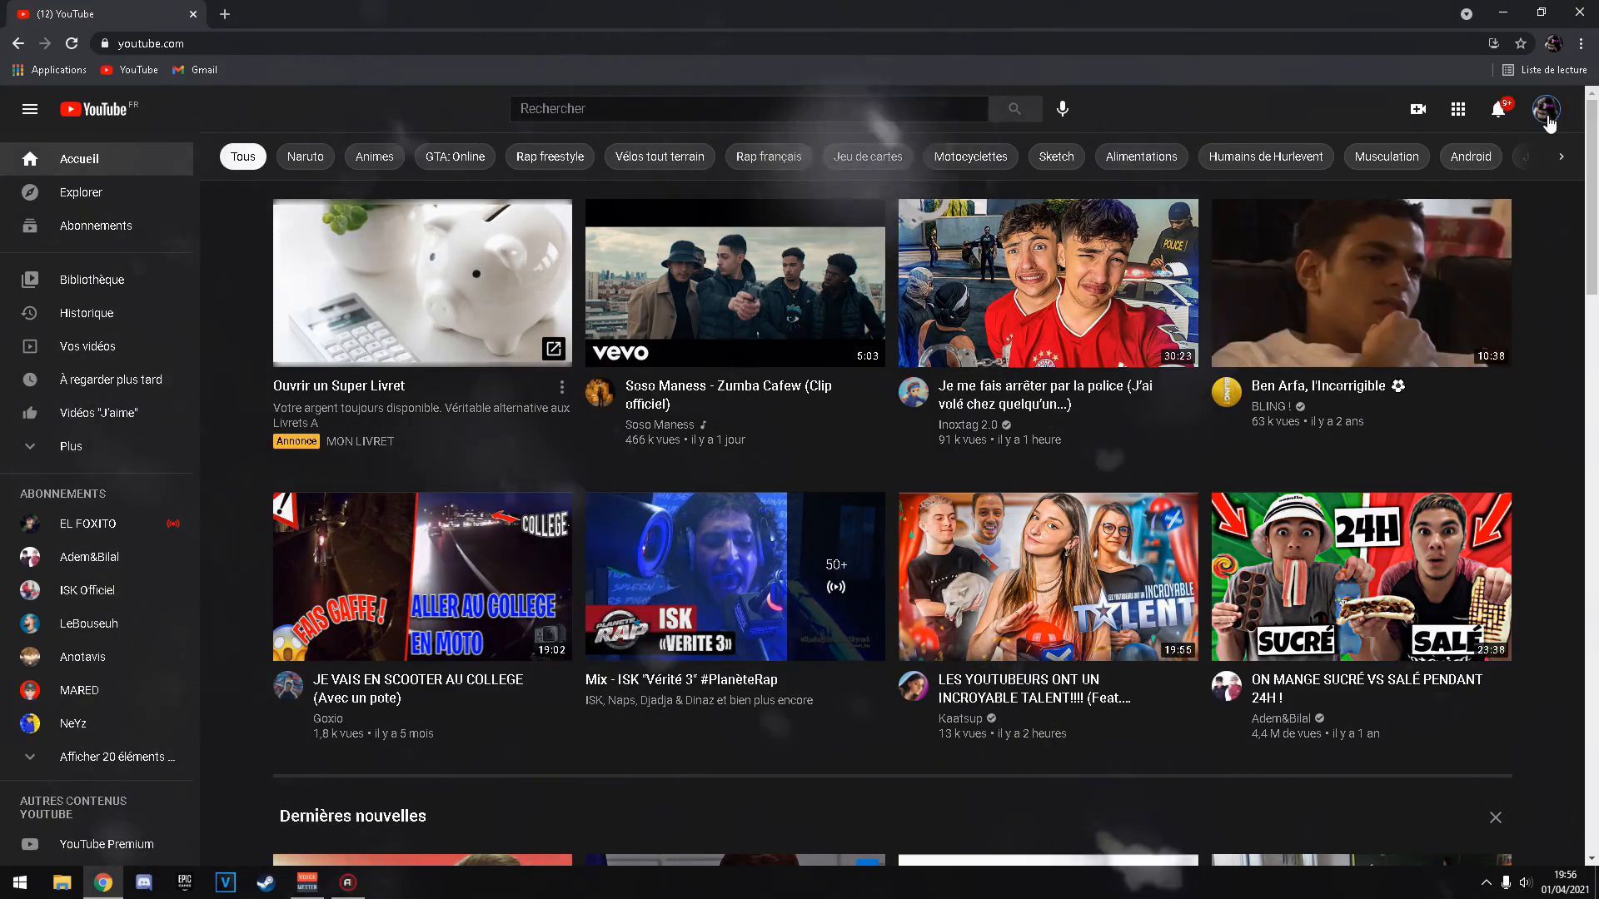
{"action": "left_click", "coordinate": [1547, 115]}
{"action": "left_click", "coordinate": [1390, 228]}
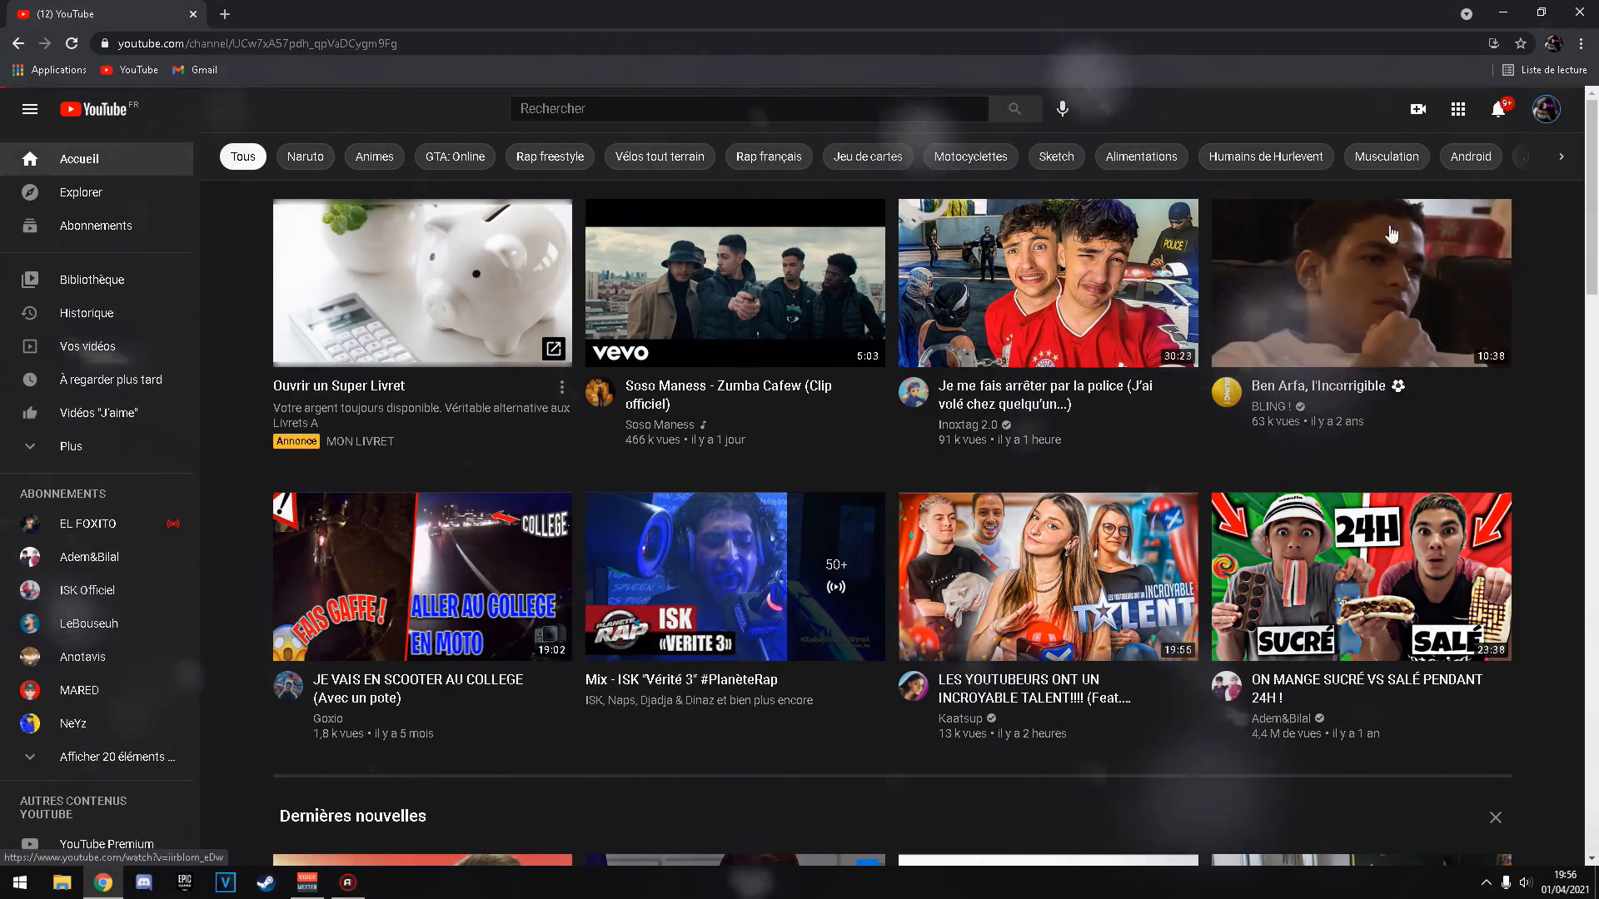
{"action": "scroll", "coordinate": [871, 267], "scroll_direction": "down", "scroll_amount": 2}
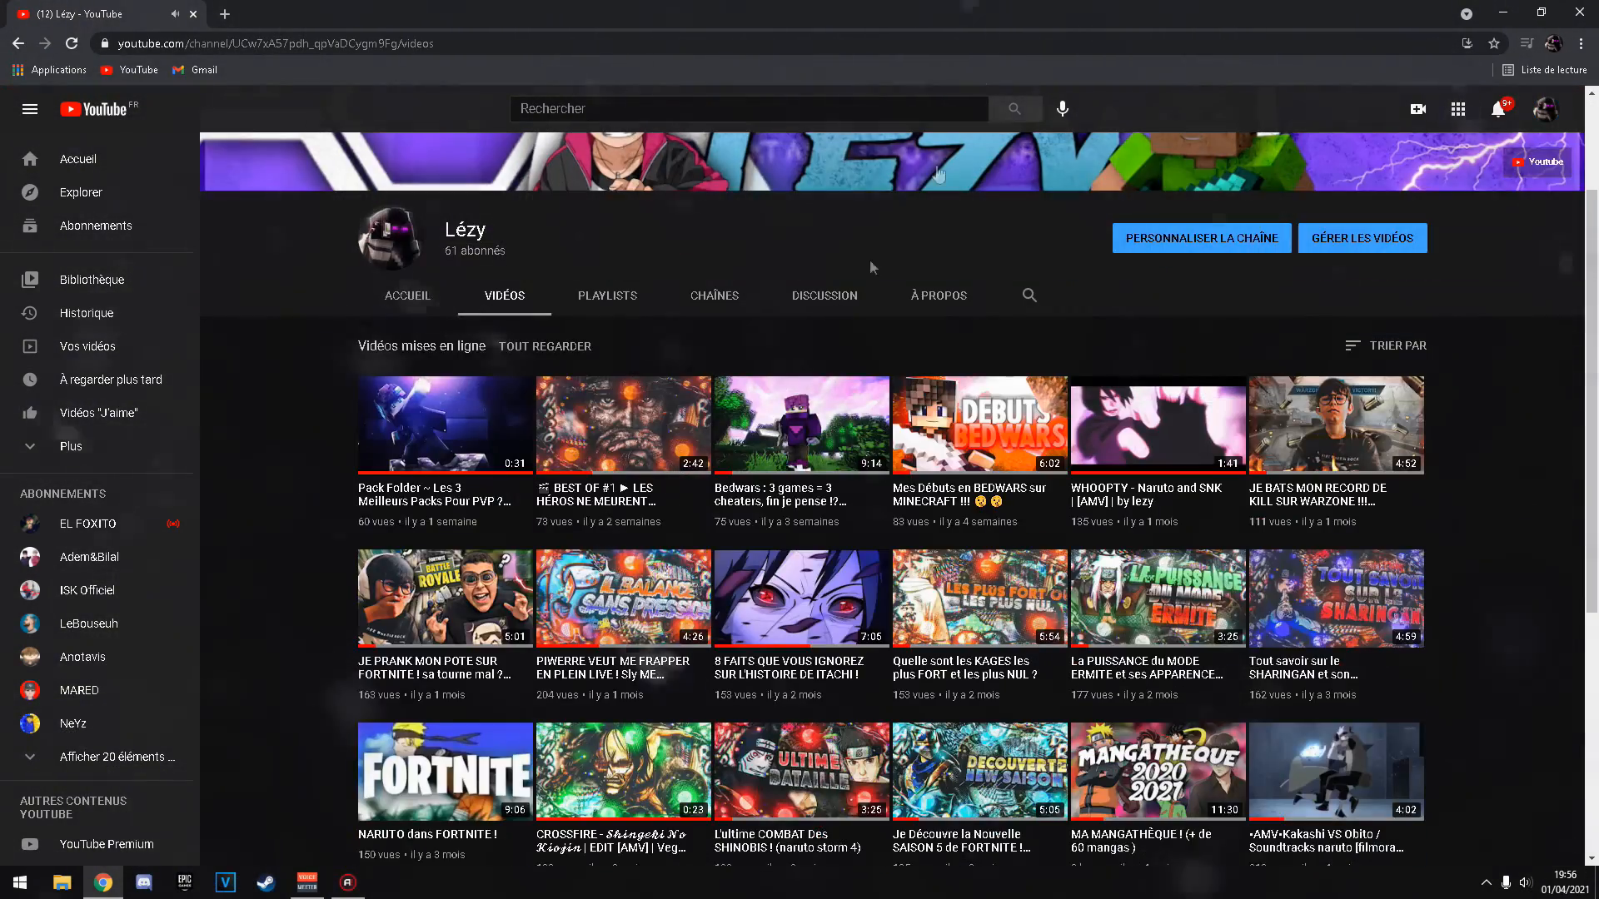
{"action": "left_click", "coordinate": [1575, 10]}
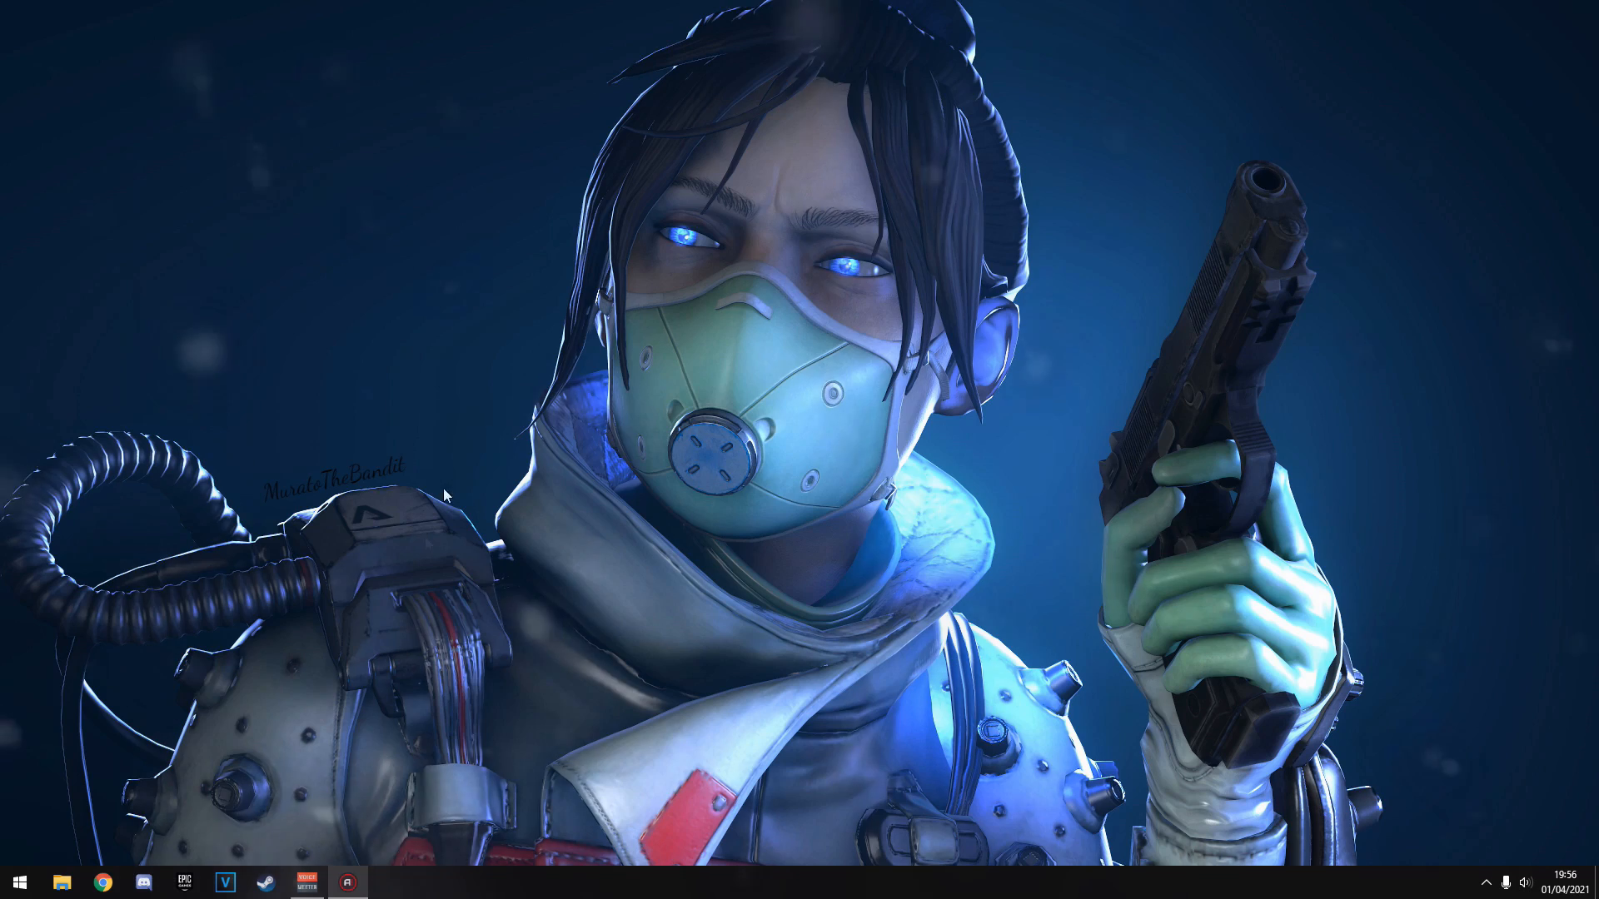